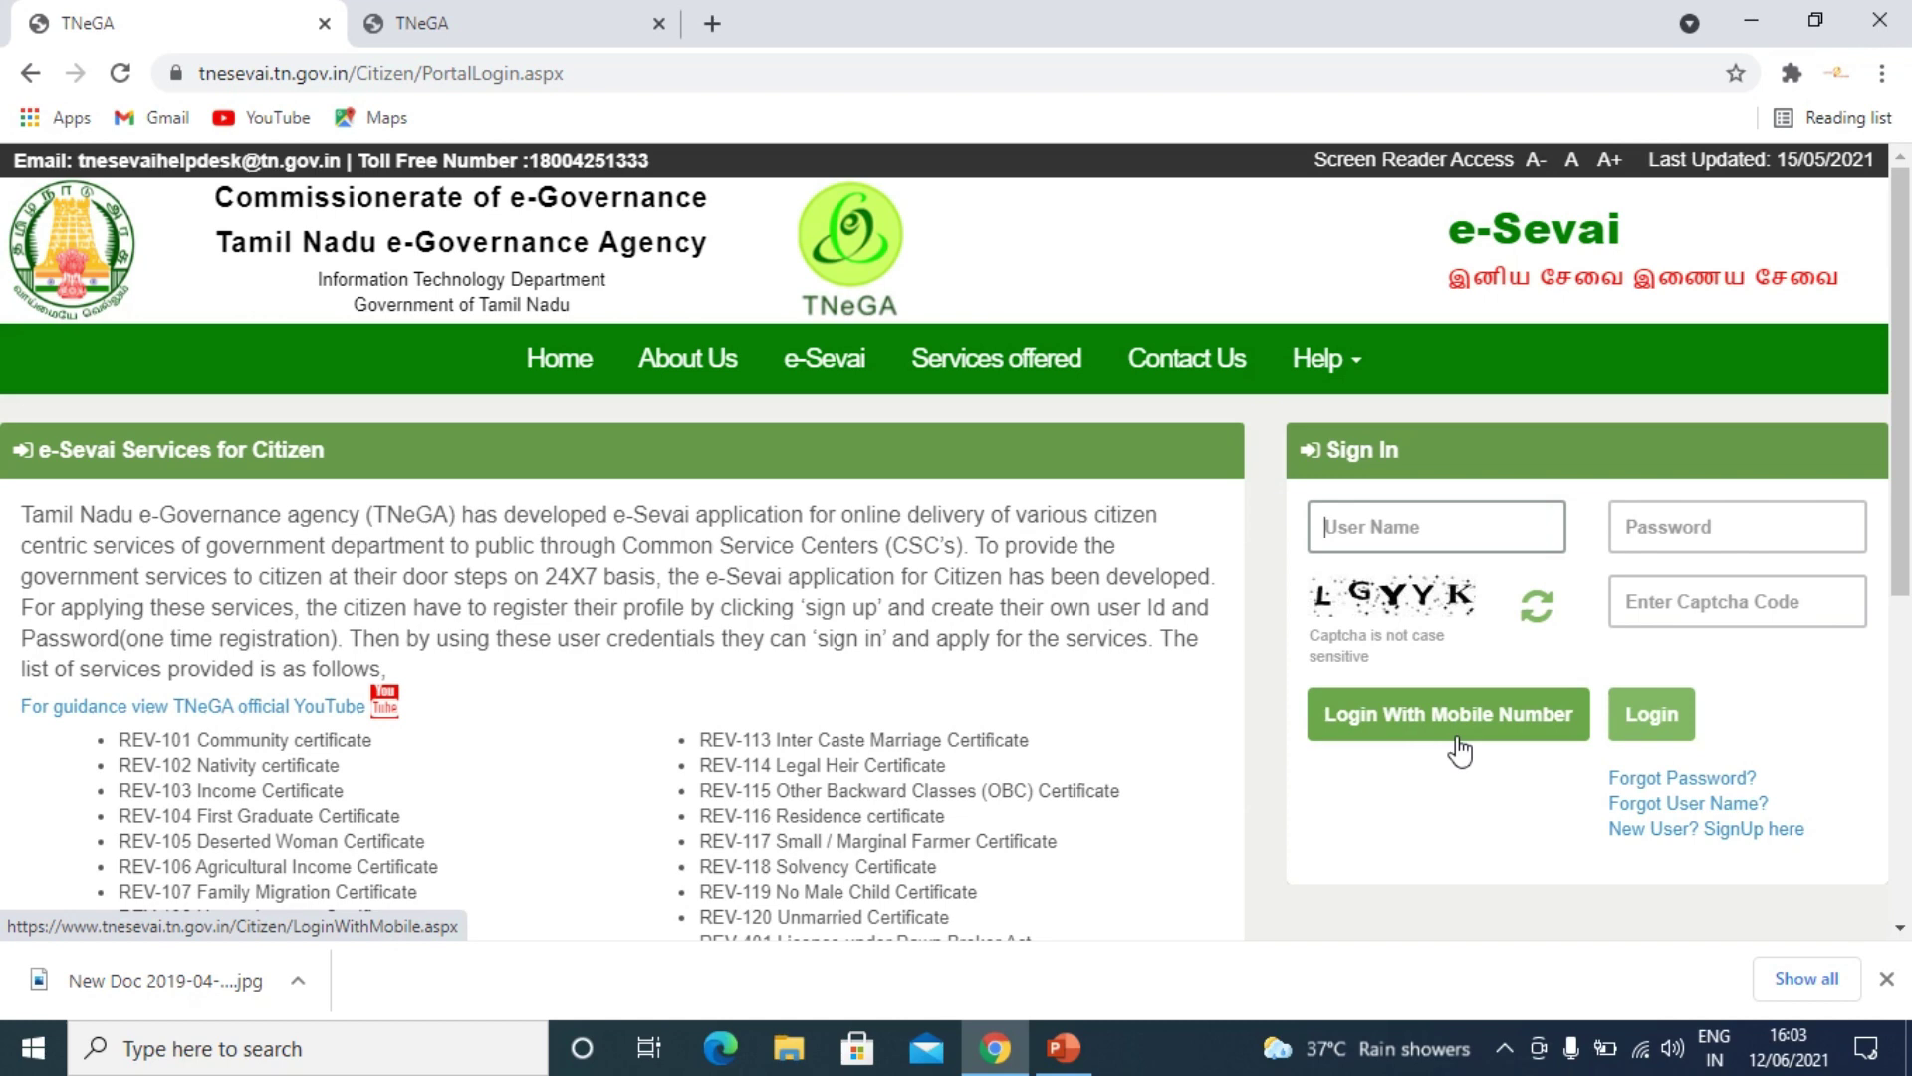
Log in with a mobile number and verify the received one-time password.
{"action": "left_click", "coordinate": [1471, 742]}
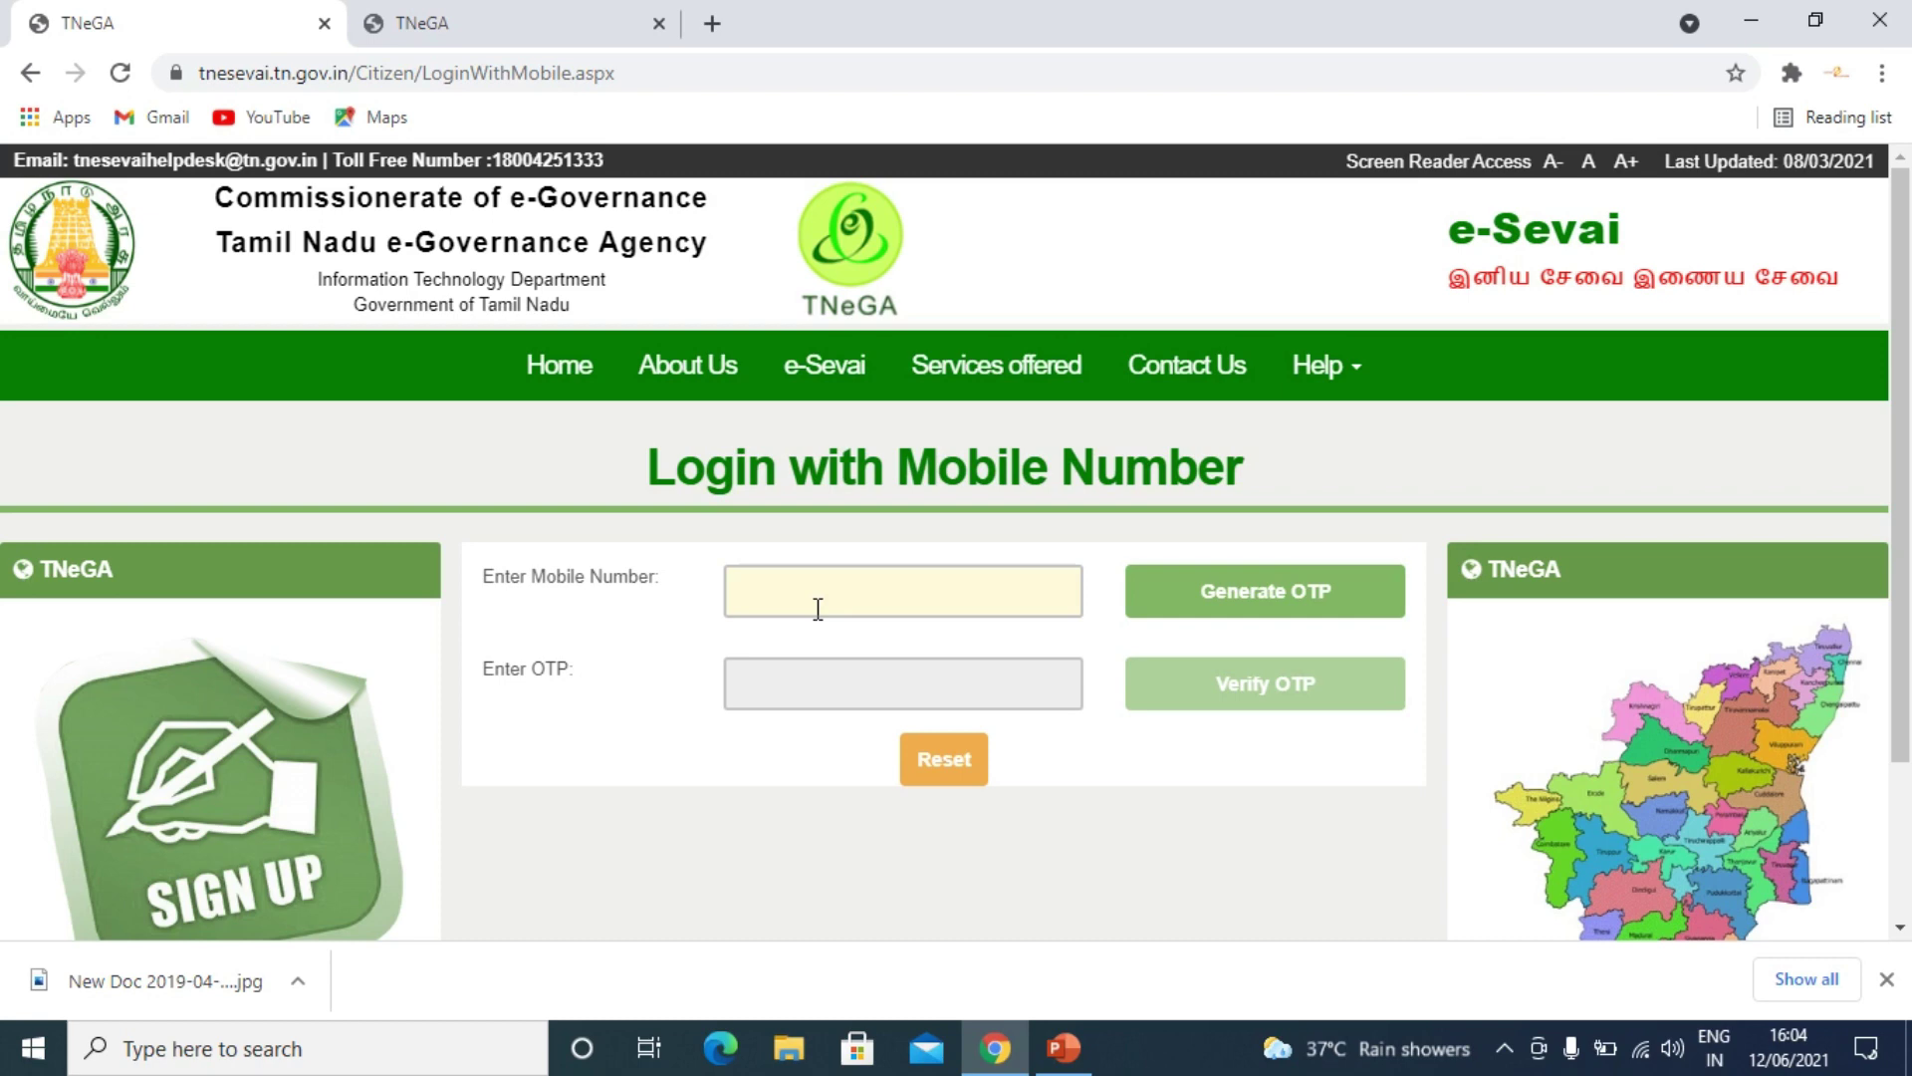
{"action": "left_click", "coordinate": [1217, 615]}
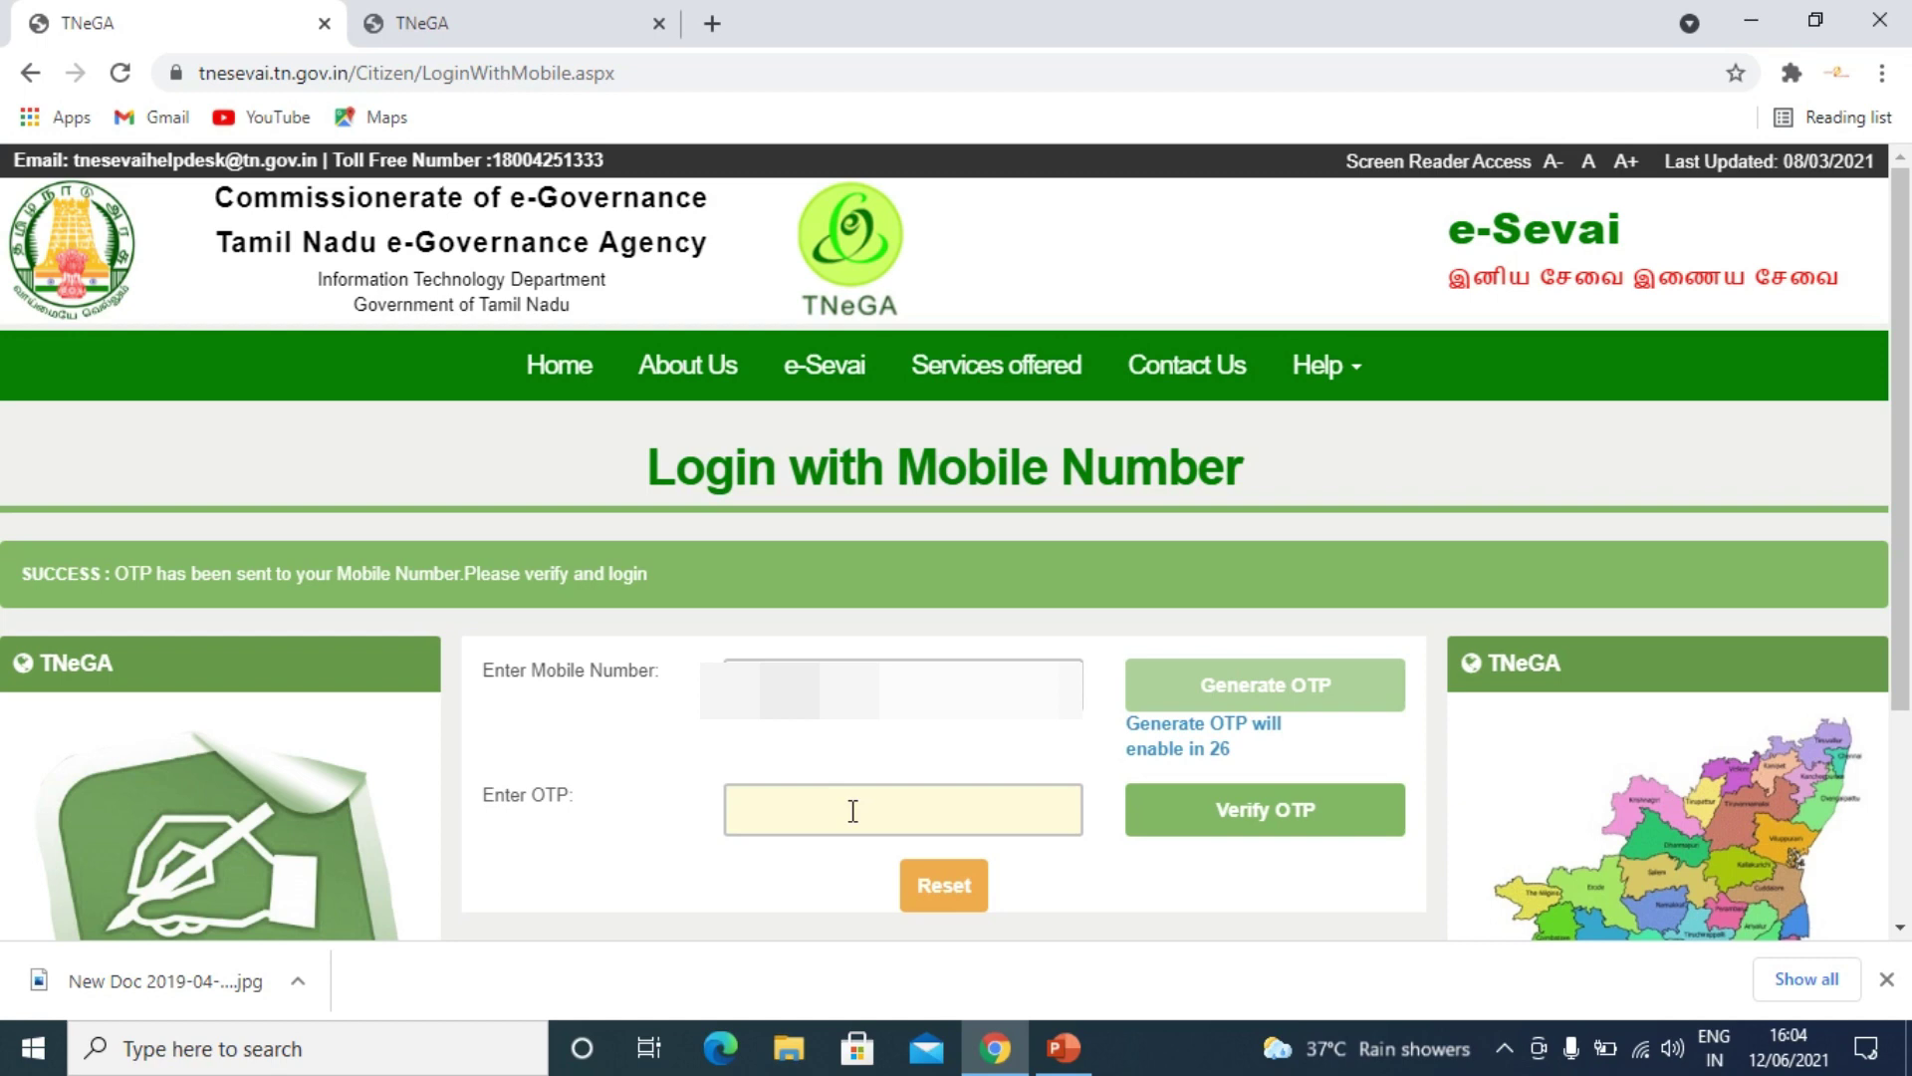
{"action": "left_click", "coordinate": [852, 810]}
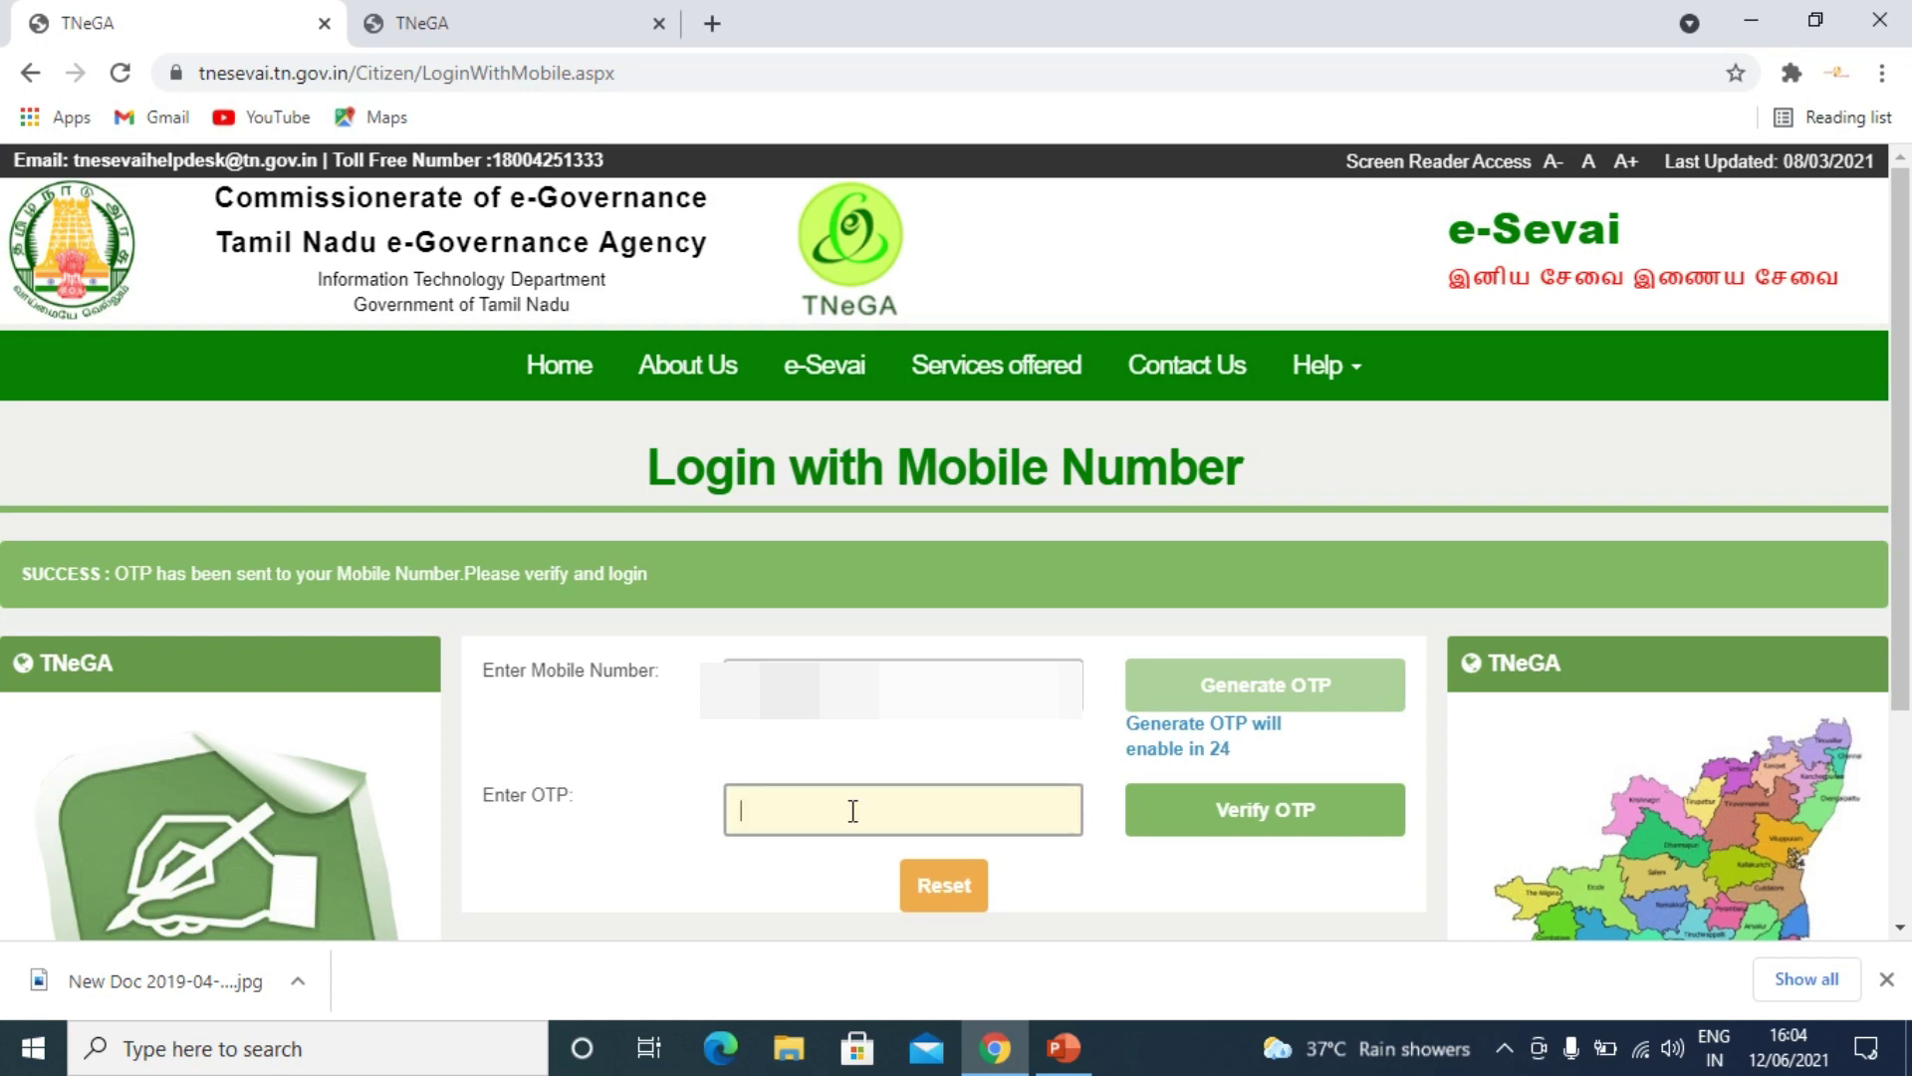
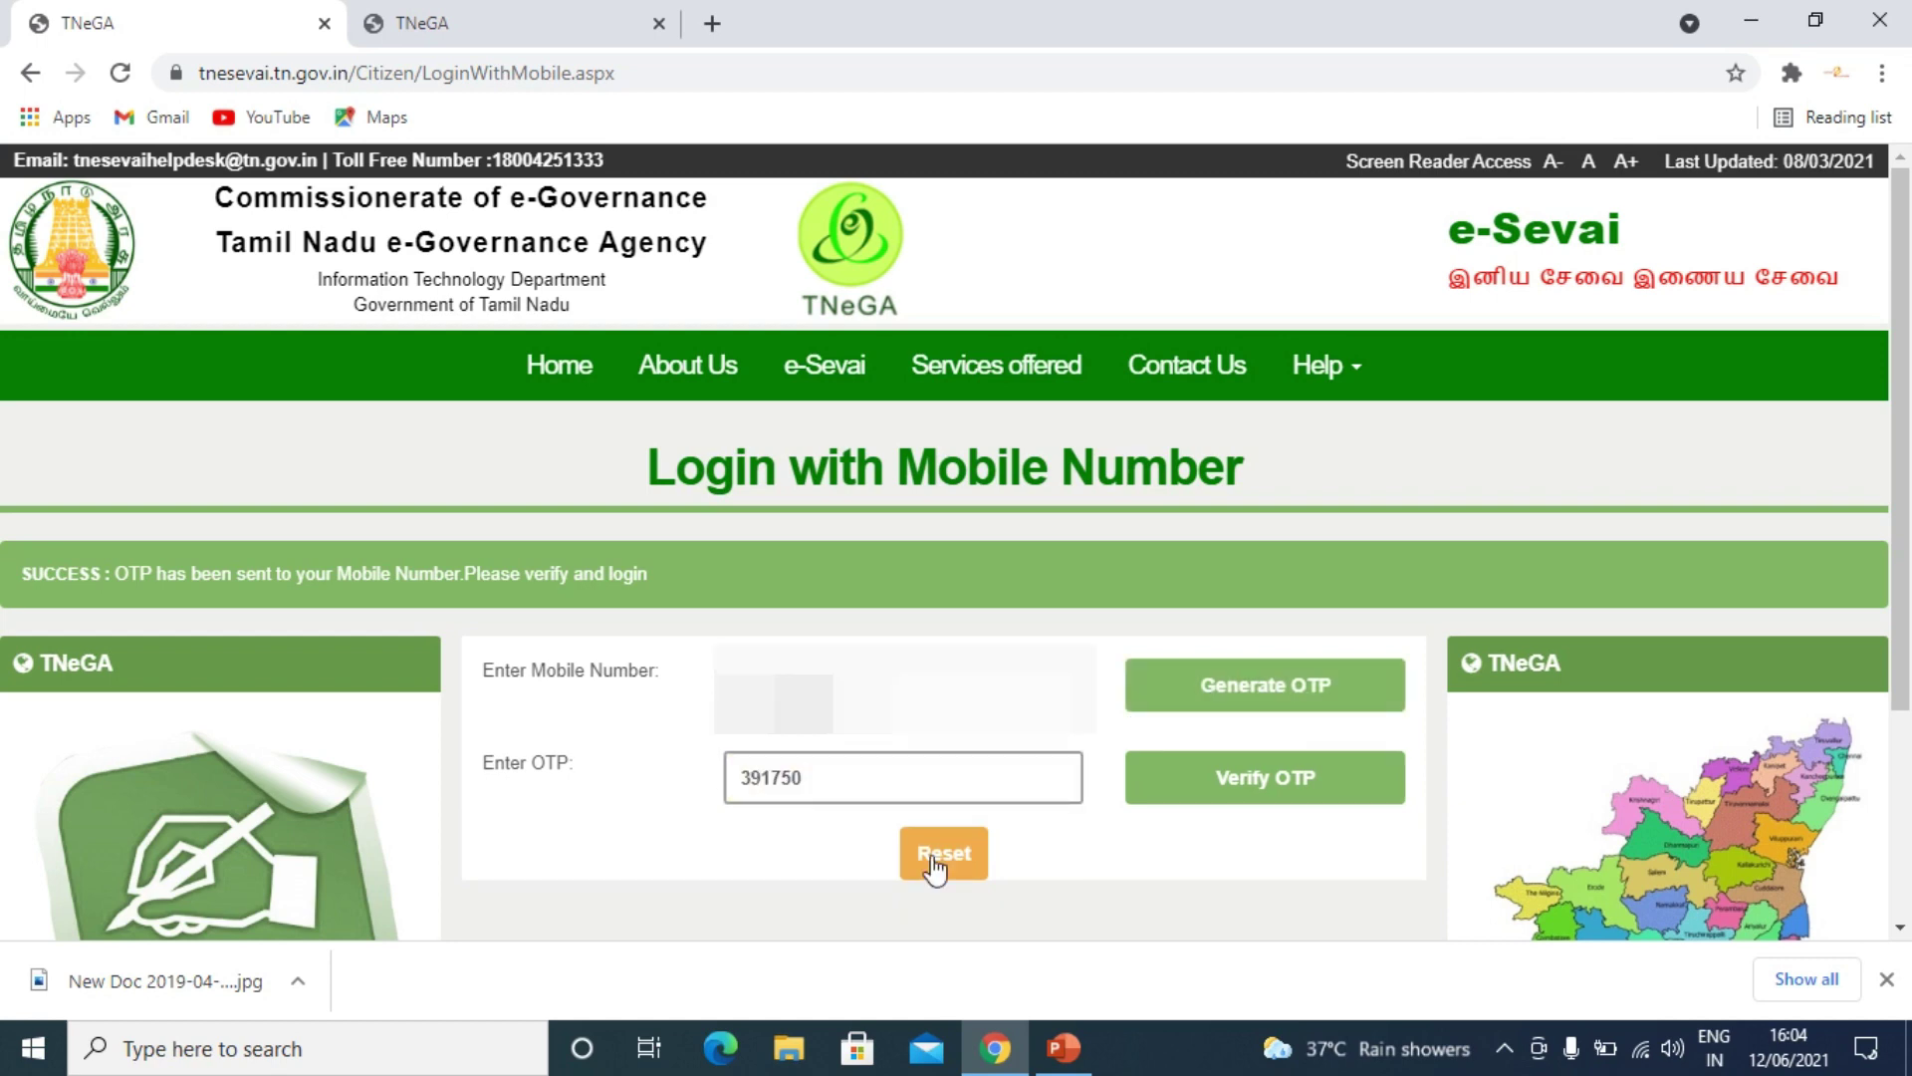
{"action": "left_click", "coordinate": [1260, 791]}
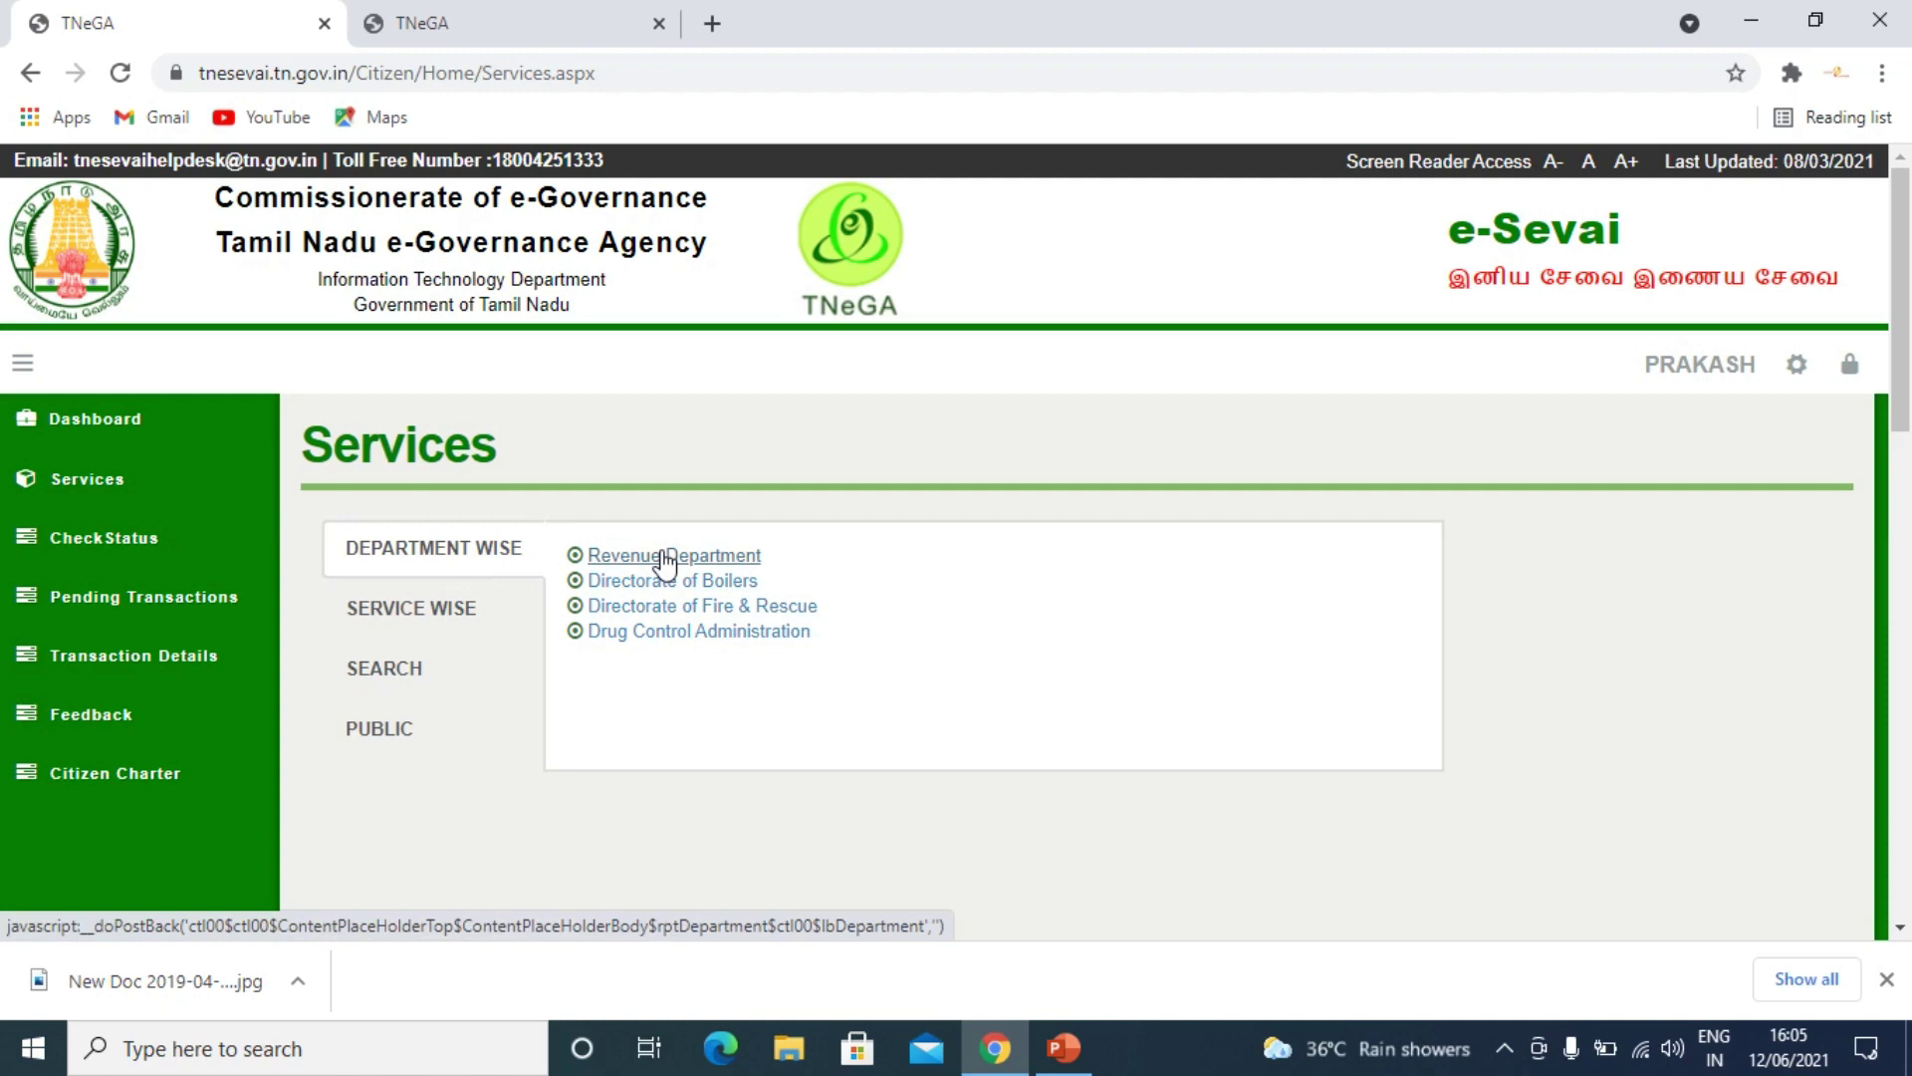
Under Revenue Department services, go to page 2 and select REV-115 Other Backward Classes (OBC) Certificate.
{"action": "left_click", "coordinate": [663, 556]}
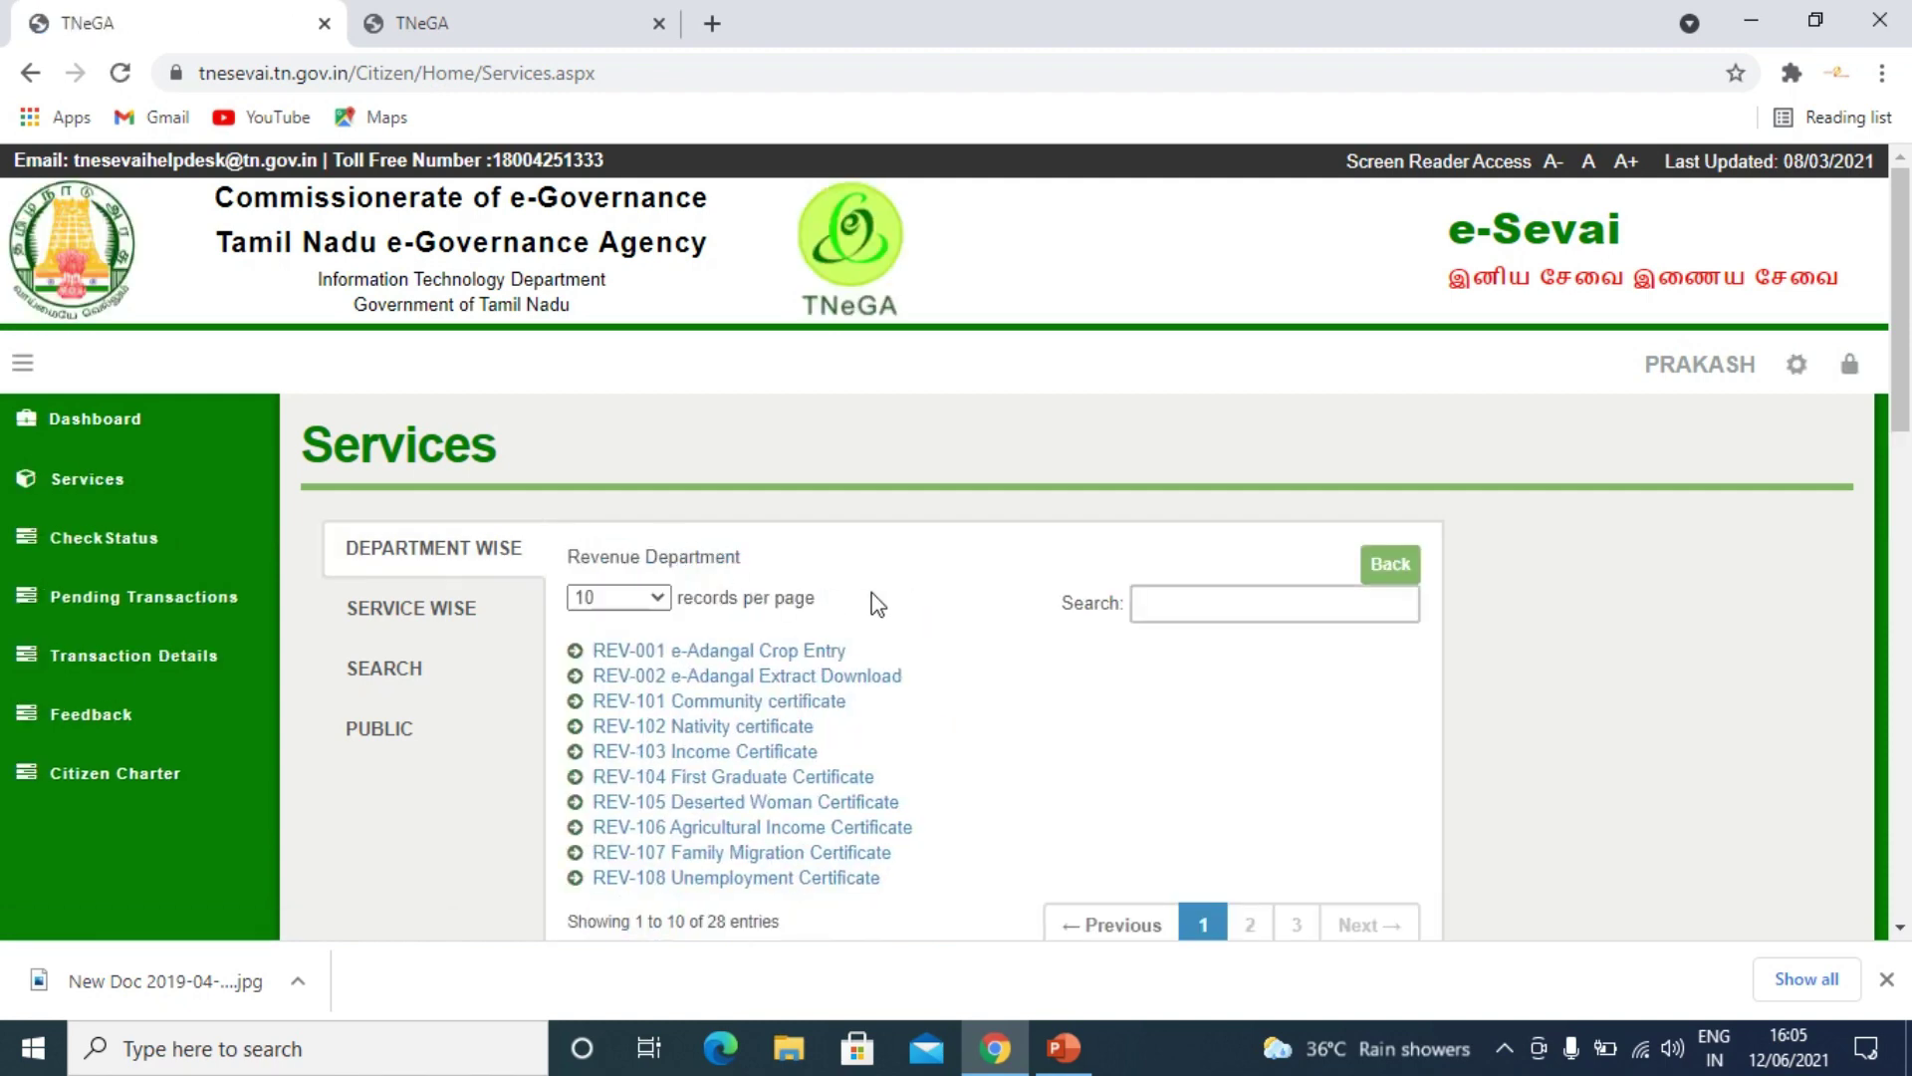
{"action": "scroll", "coordinate": [896, 598], "scroll_direction": "down", "scroll_amount": 1}
{"action": "scroll", "coordinate": [948, 588], "scroll_direction": "down", "scroll_amount": 1}
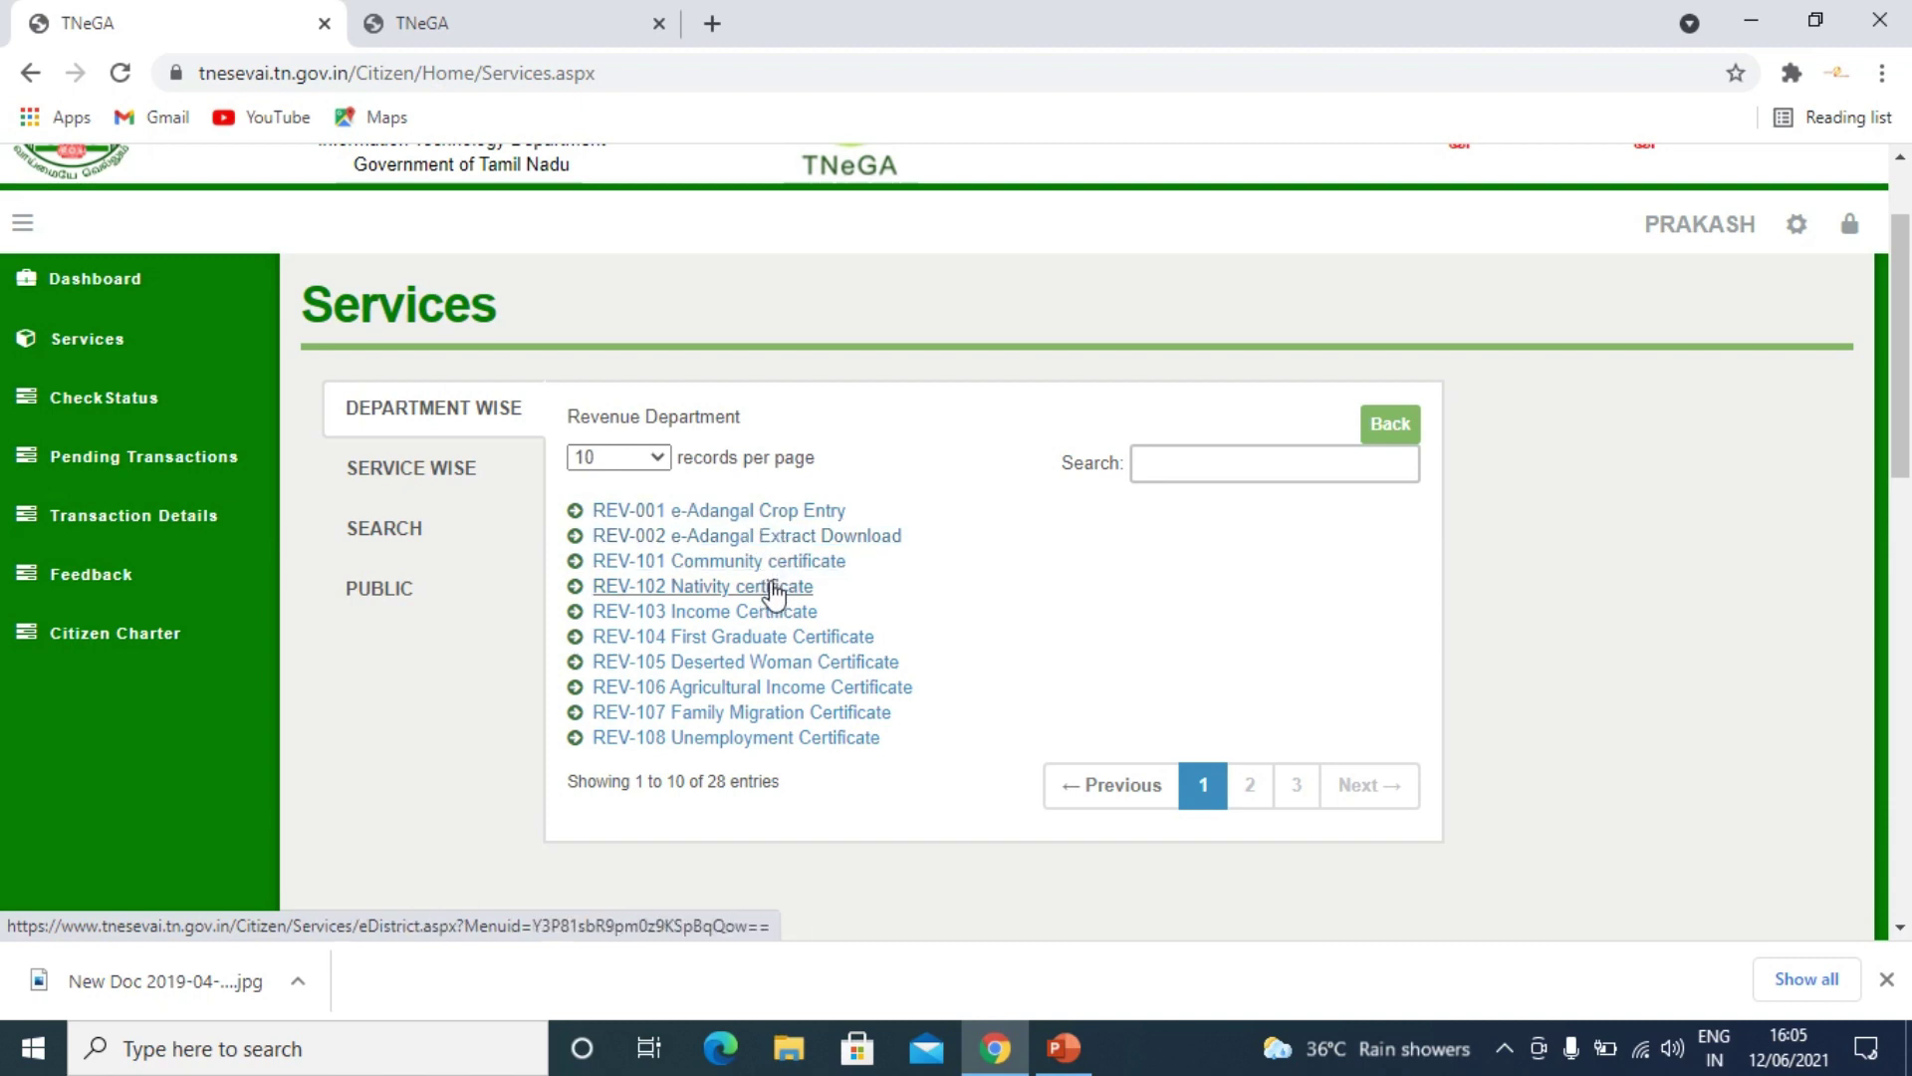
{"action": "left_click", "coordinate": [1251, 787]}
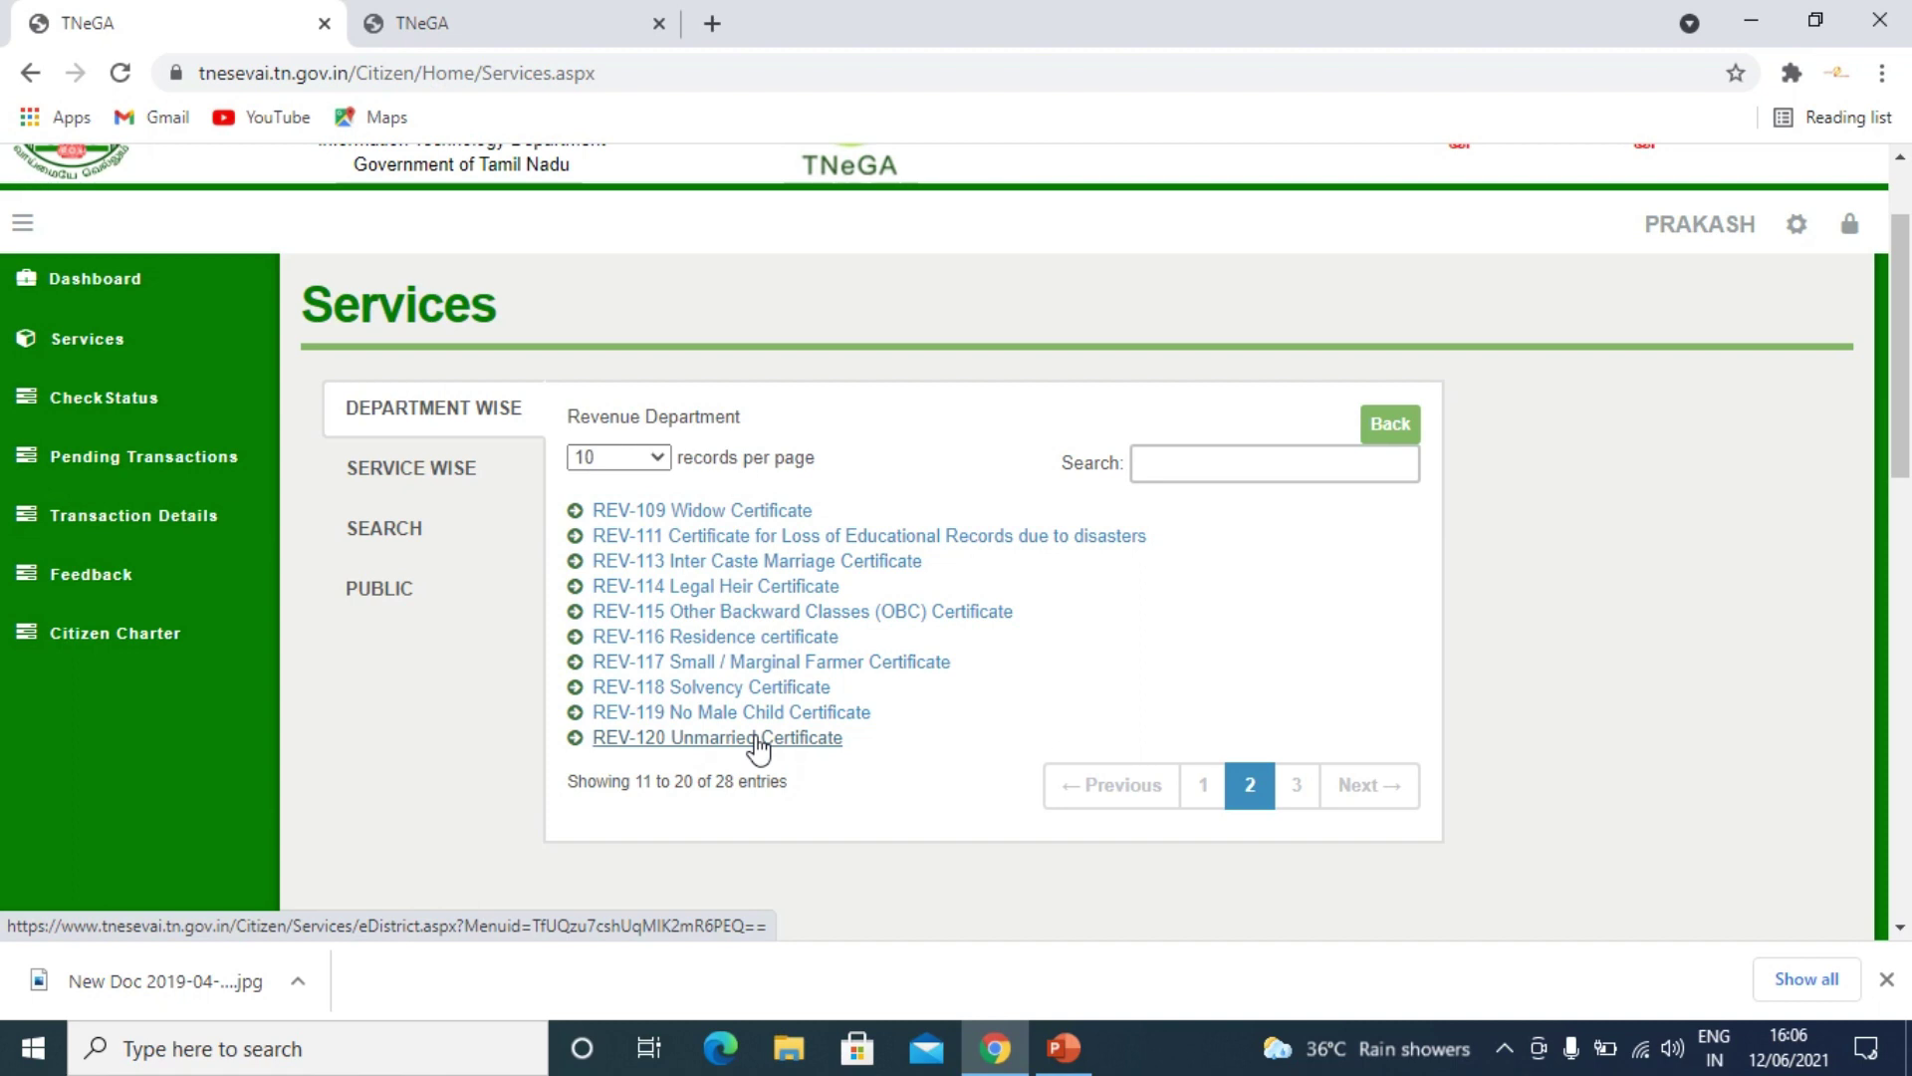
{"action": "left_click", "coordinate": [683, 624]}
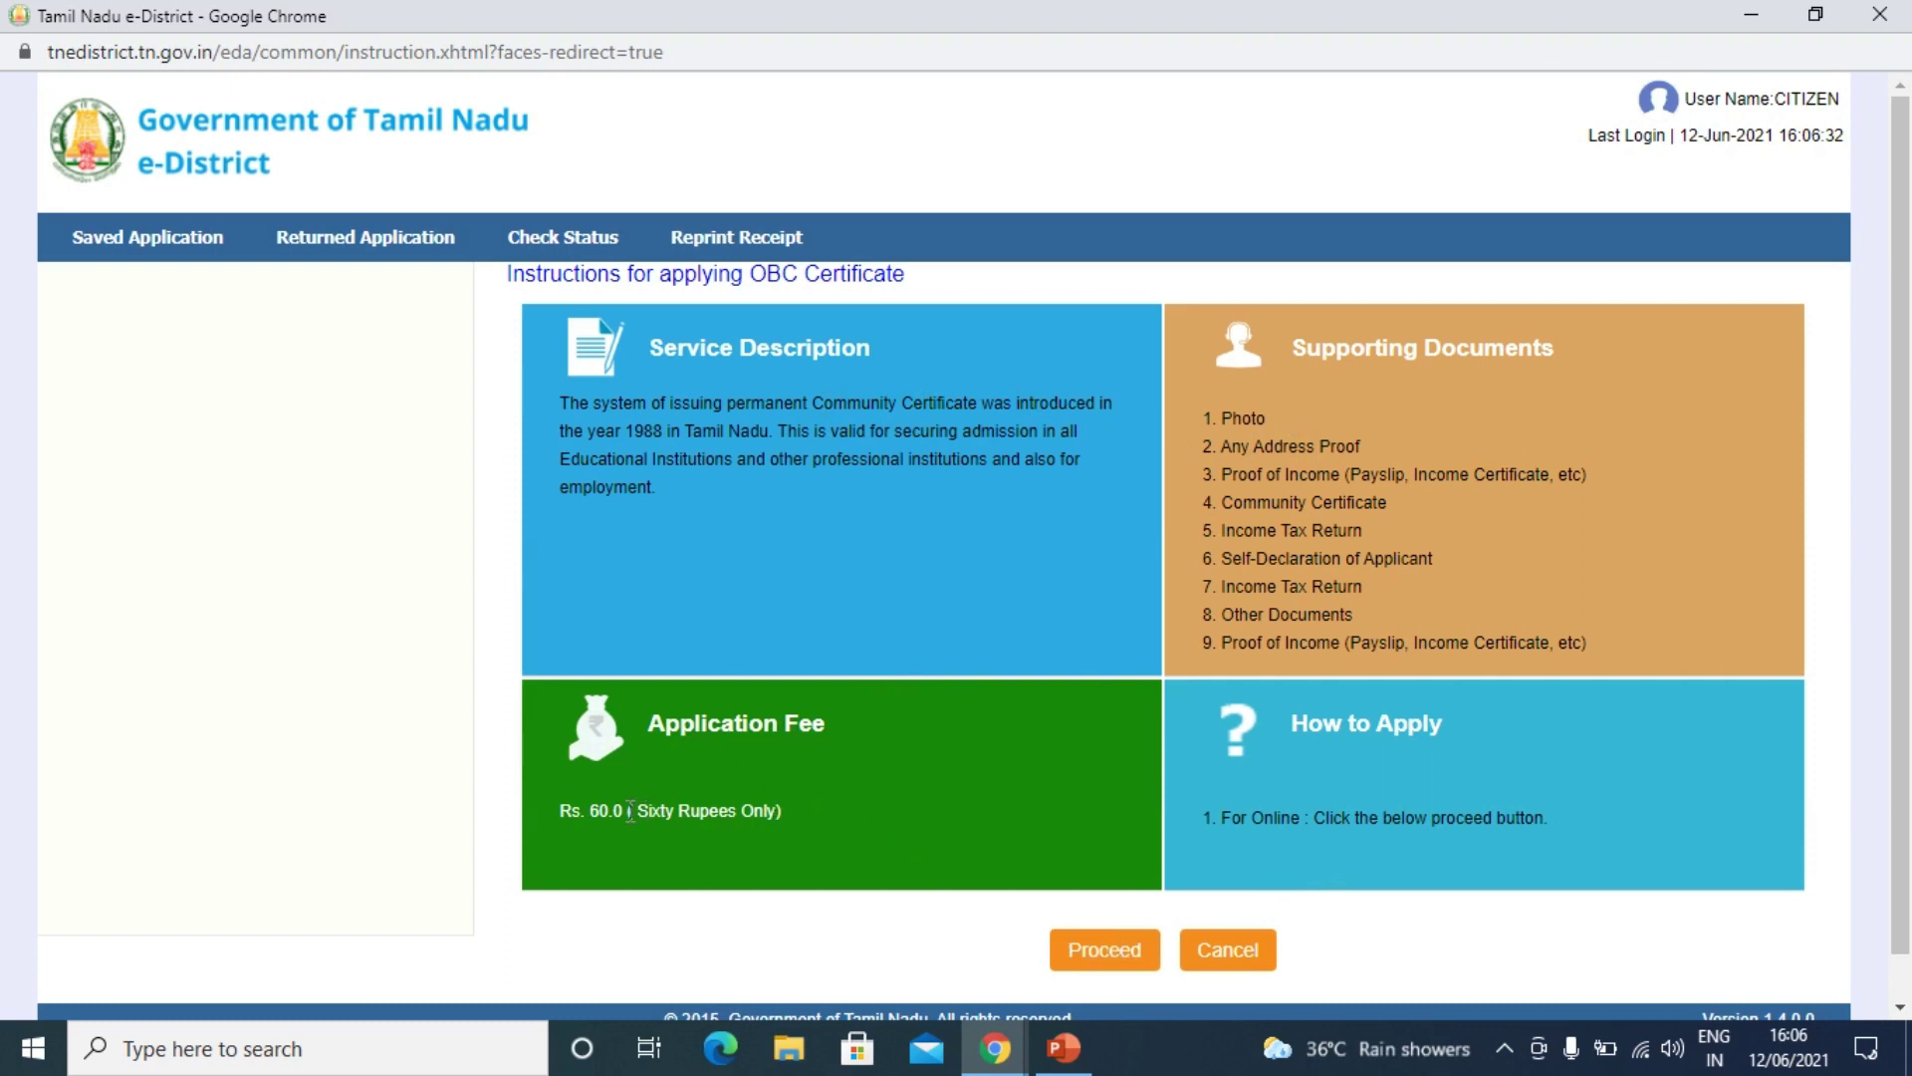
Proceed from the OBC instructions page to the applicant search form.
{"action": "left_click", "coordinate": [1093, 964]}
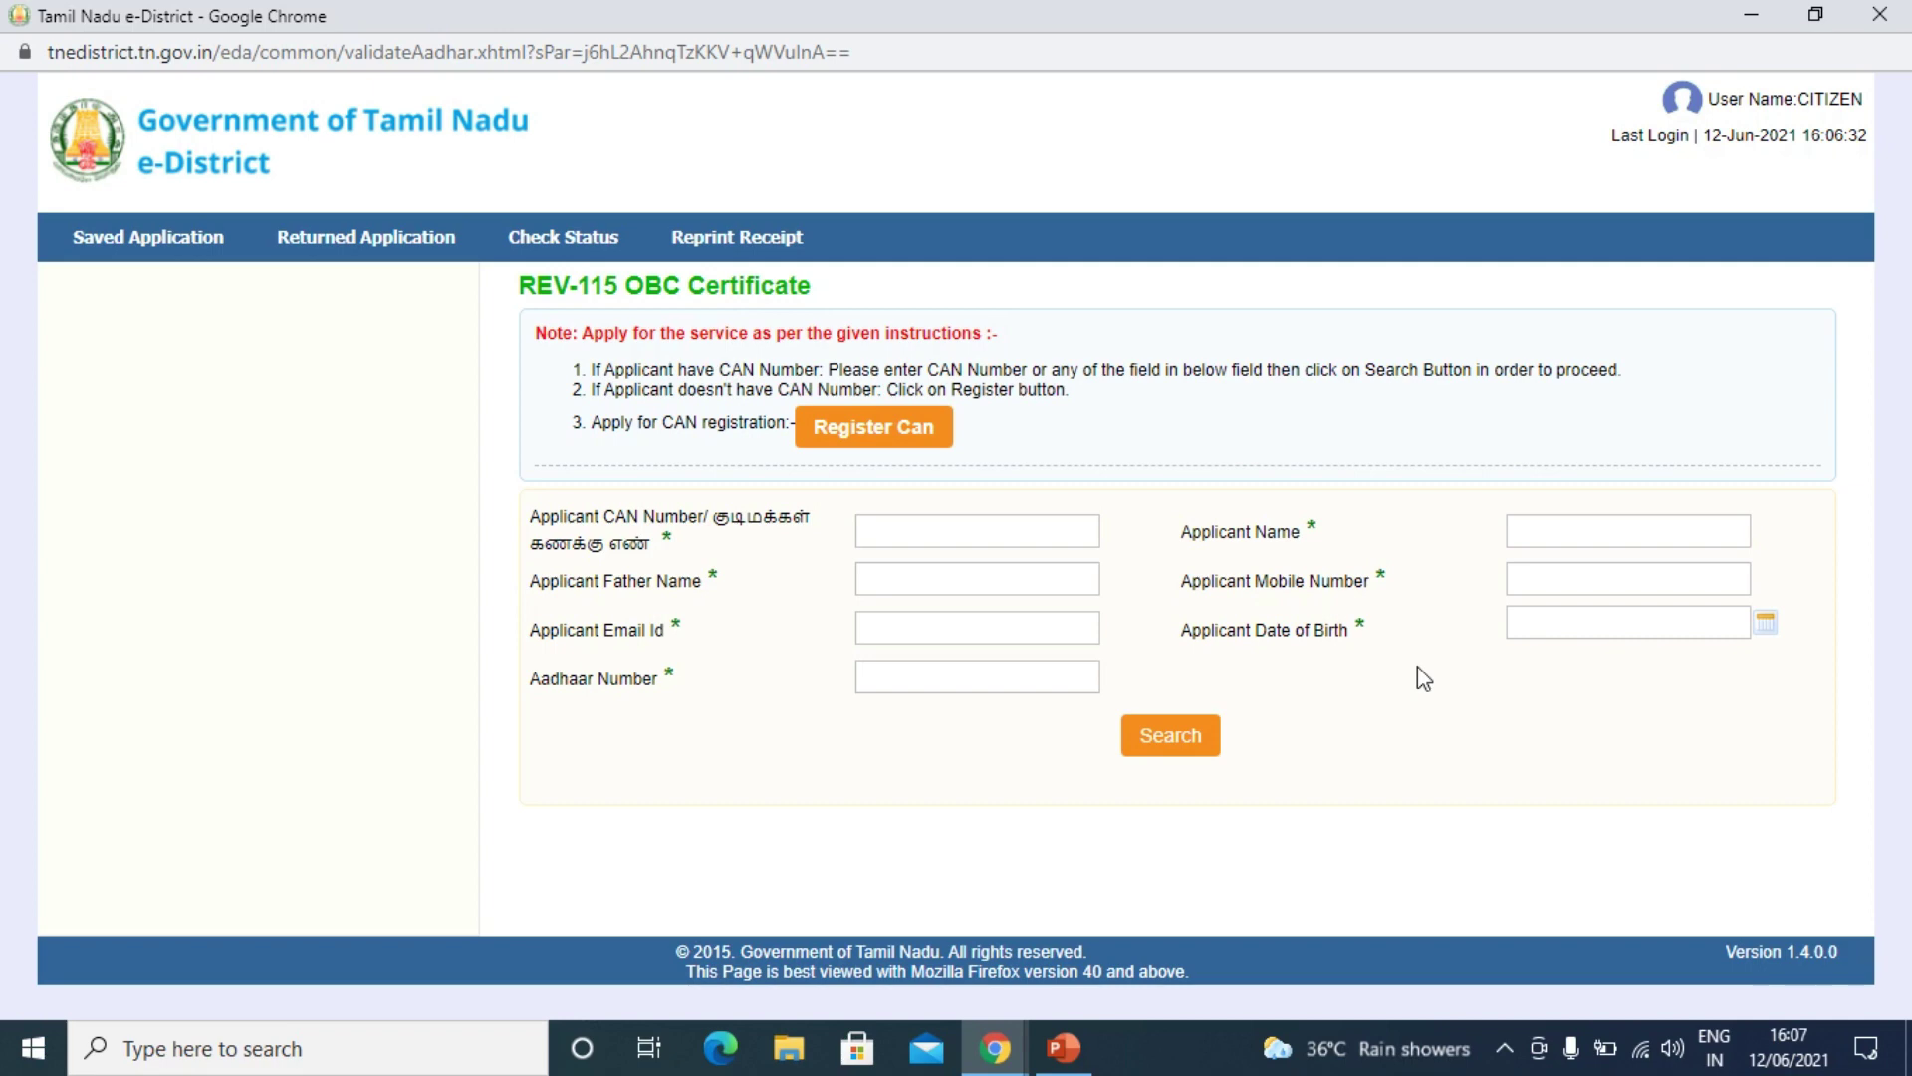
Search the CAN record by mobile number, select it, and enter the OTP sent to that mobile.
{"action": "left_click", "coordinate": [1570, 586]}
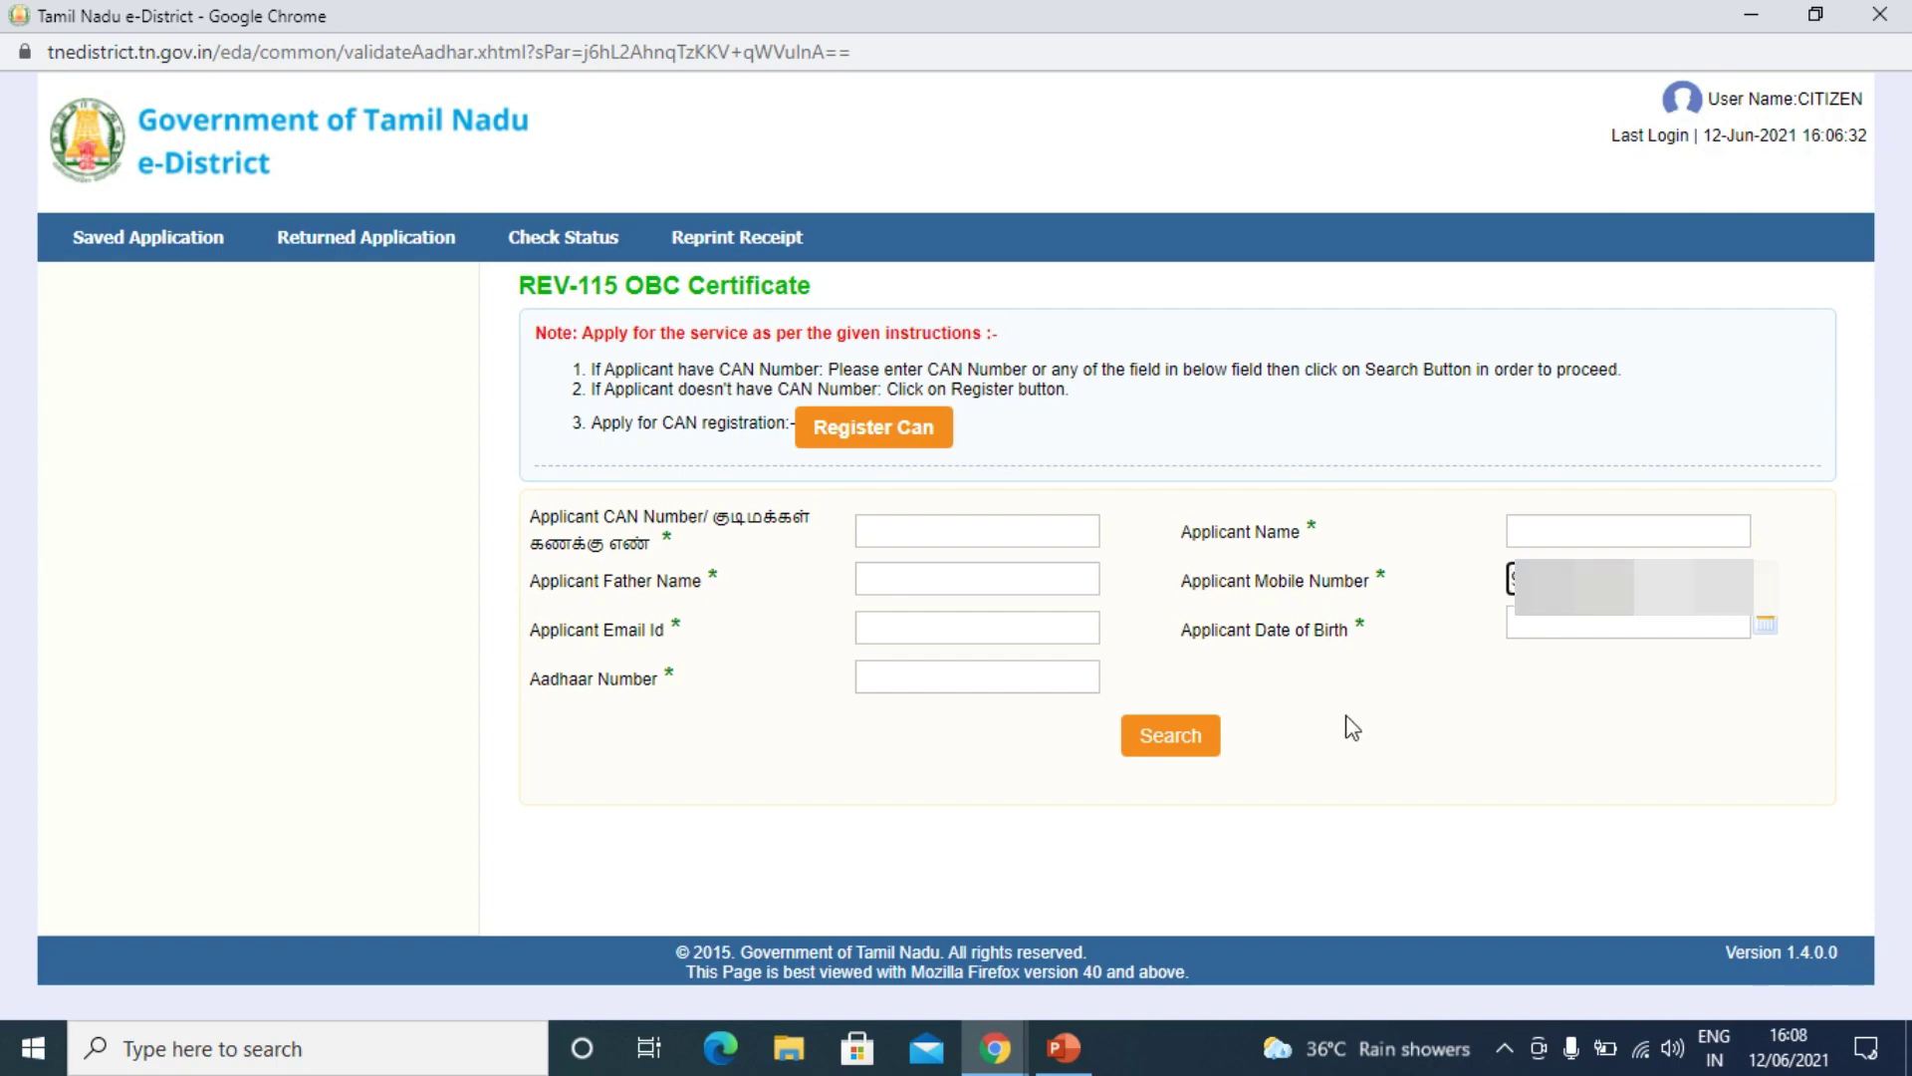
{"action": "left_click", "coordinate": [1154, 749]}
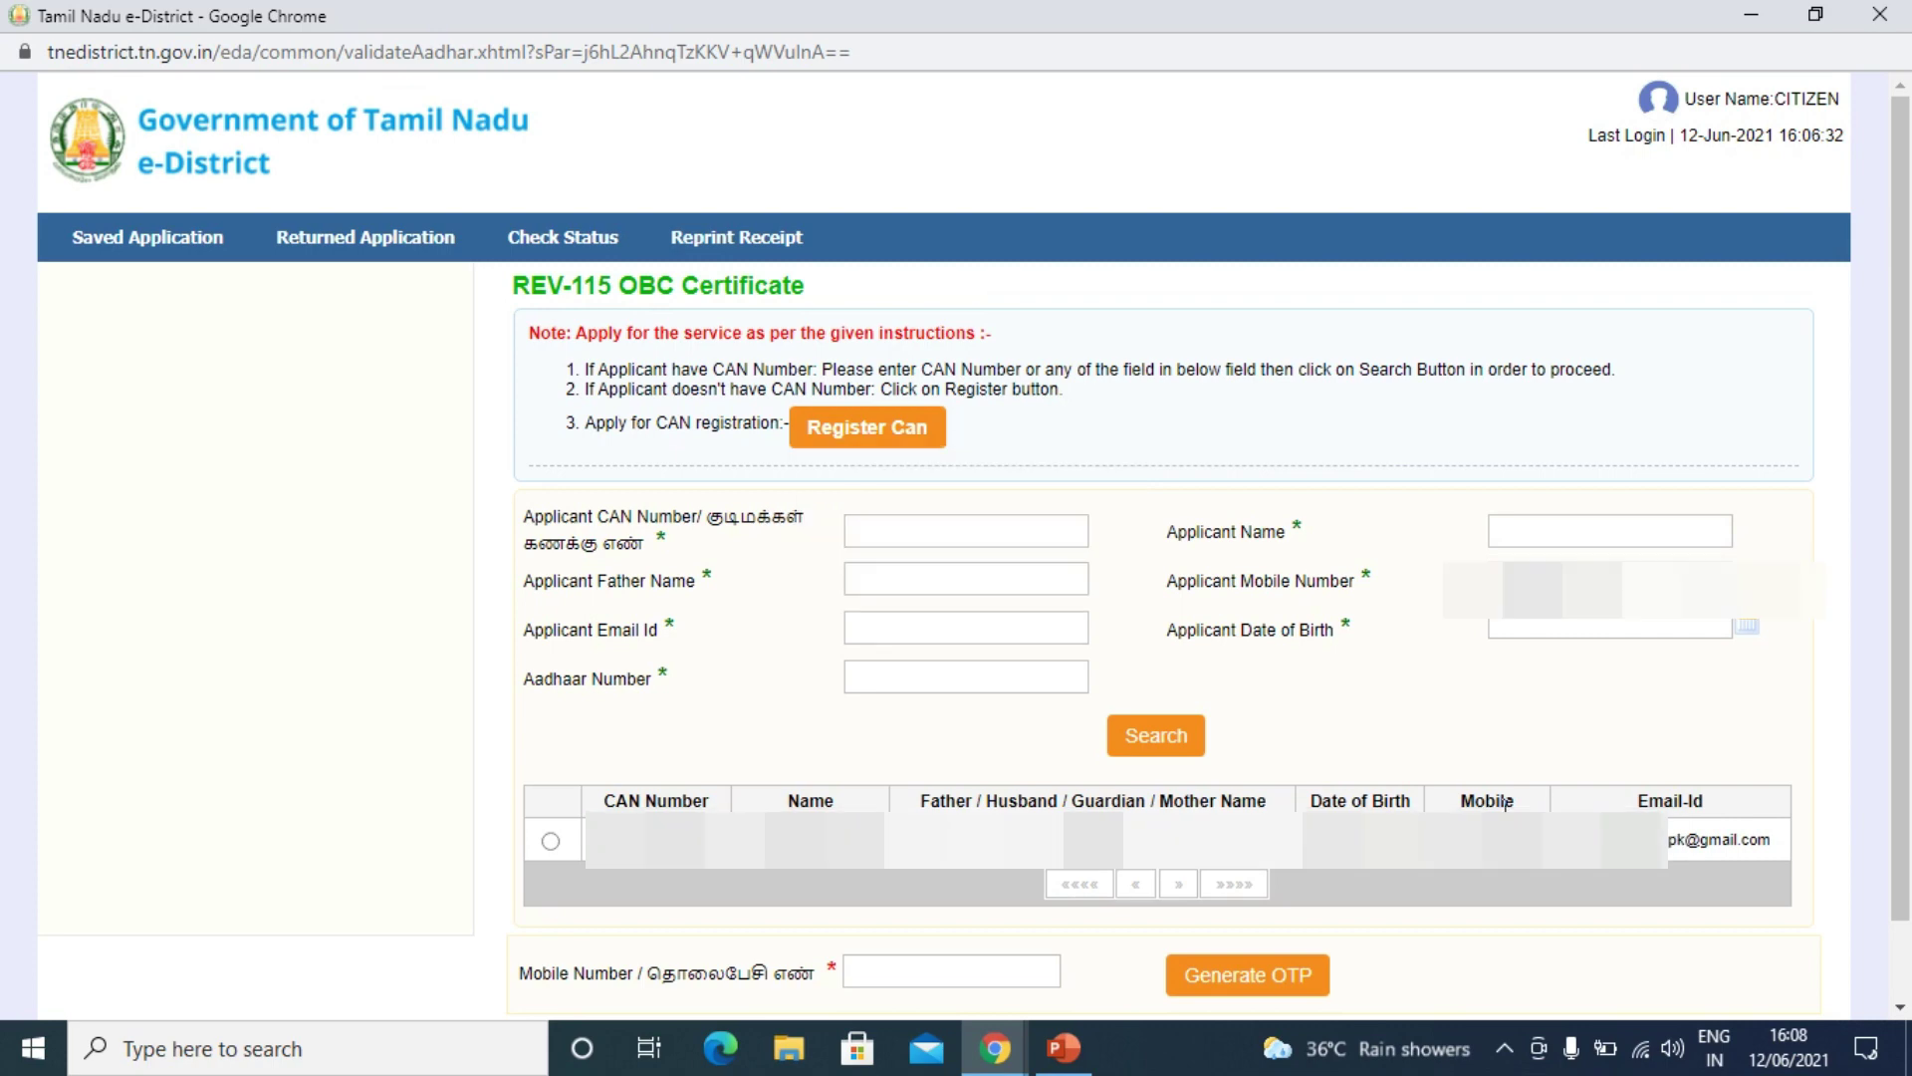
{"action": "scroll", "coordinate": [1506, 802], "scroll_direction": "down", "scroll_amount": 1}
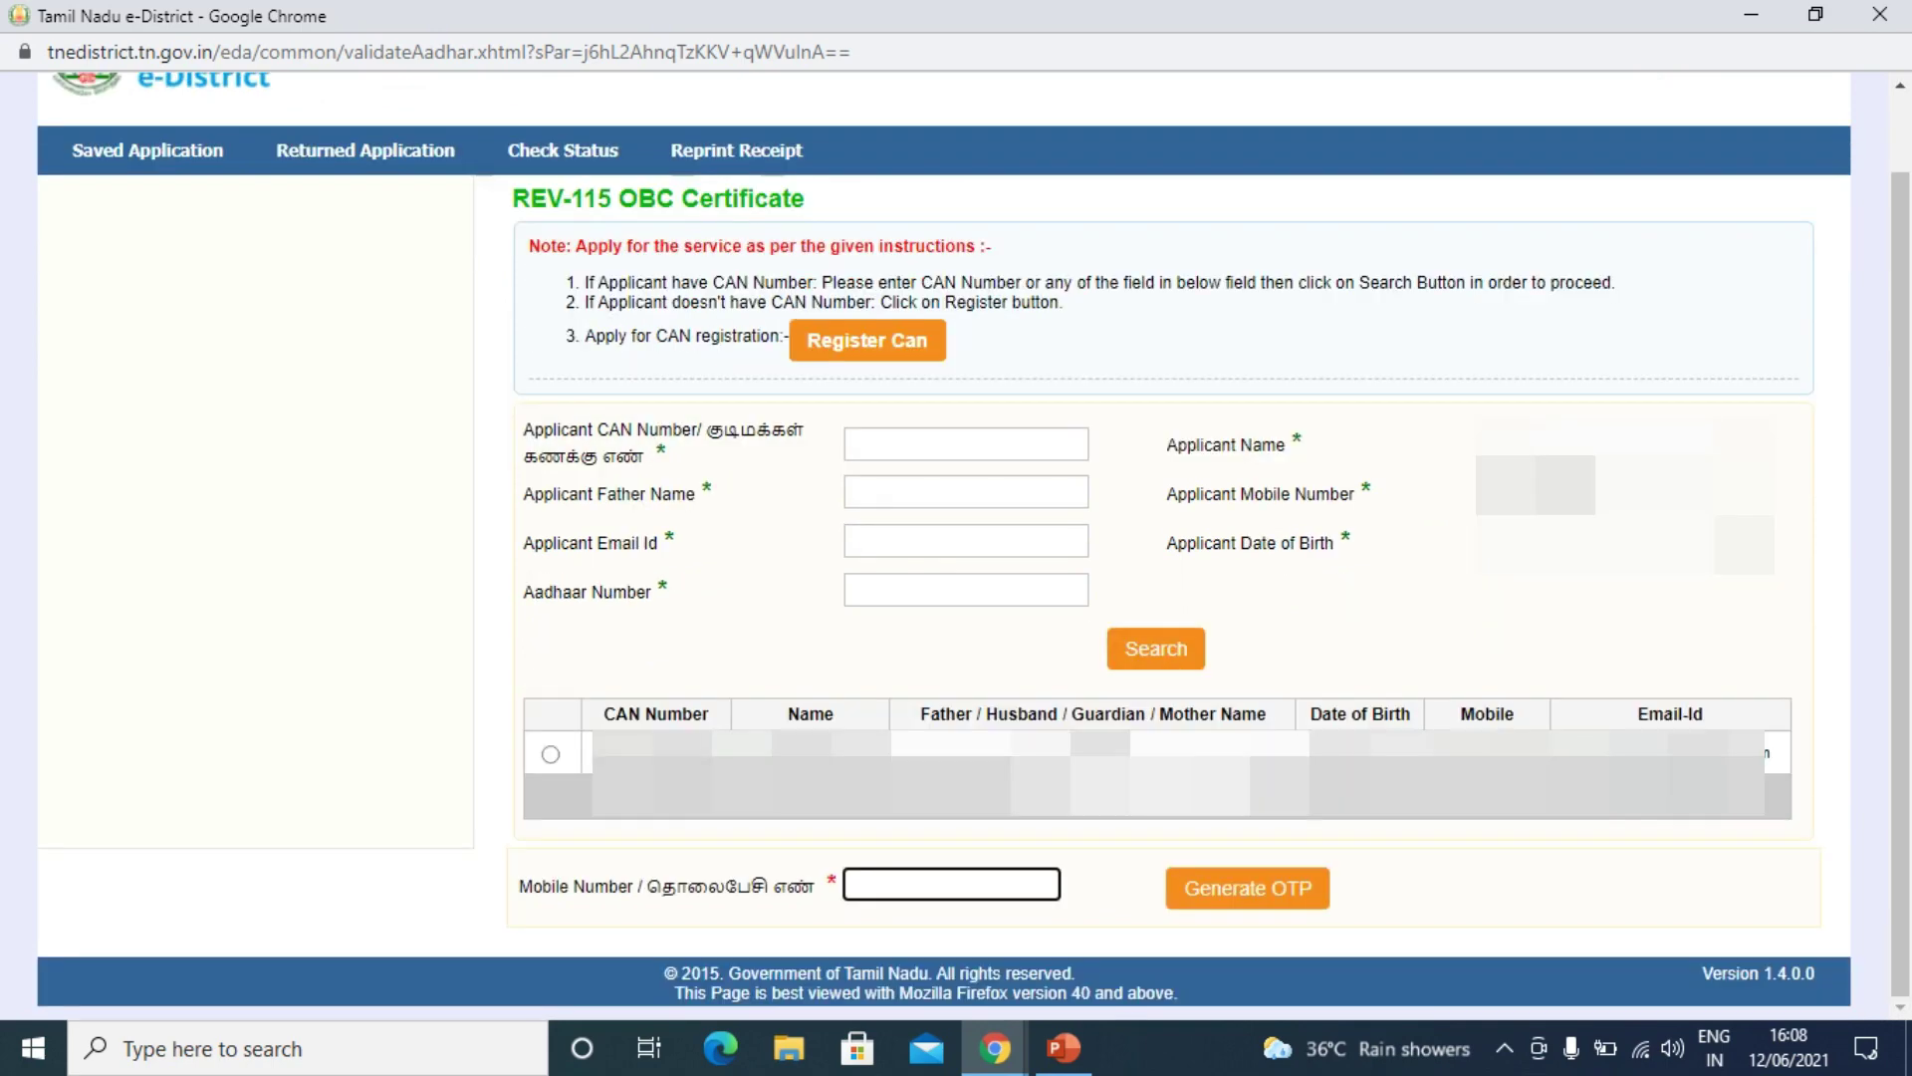
{"action": "left_click", "coordinate": [551, 755]}
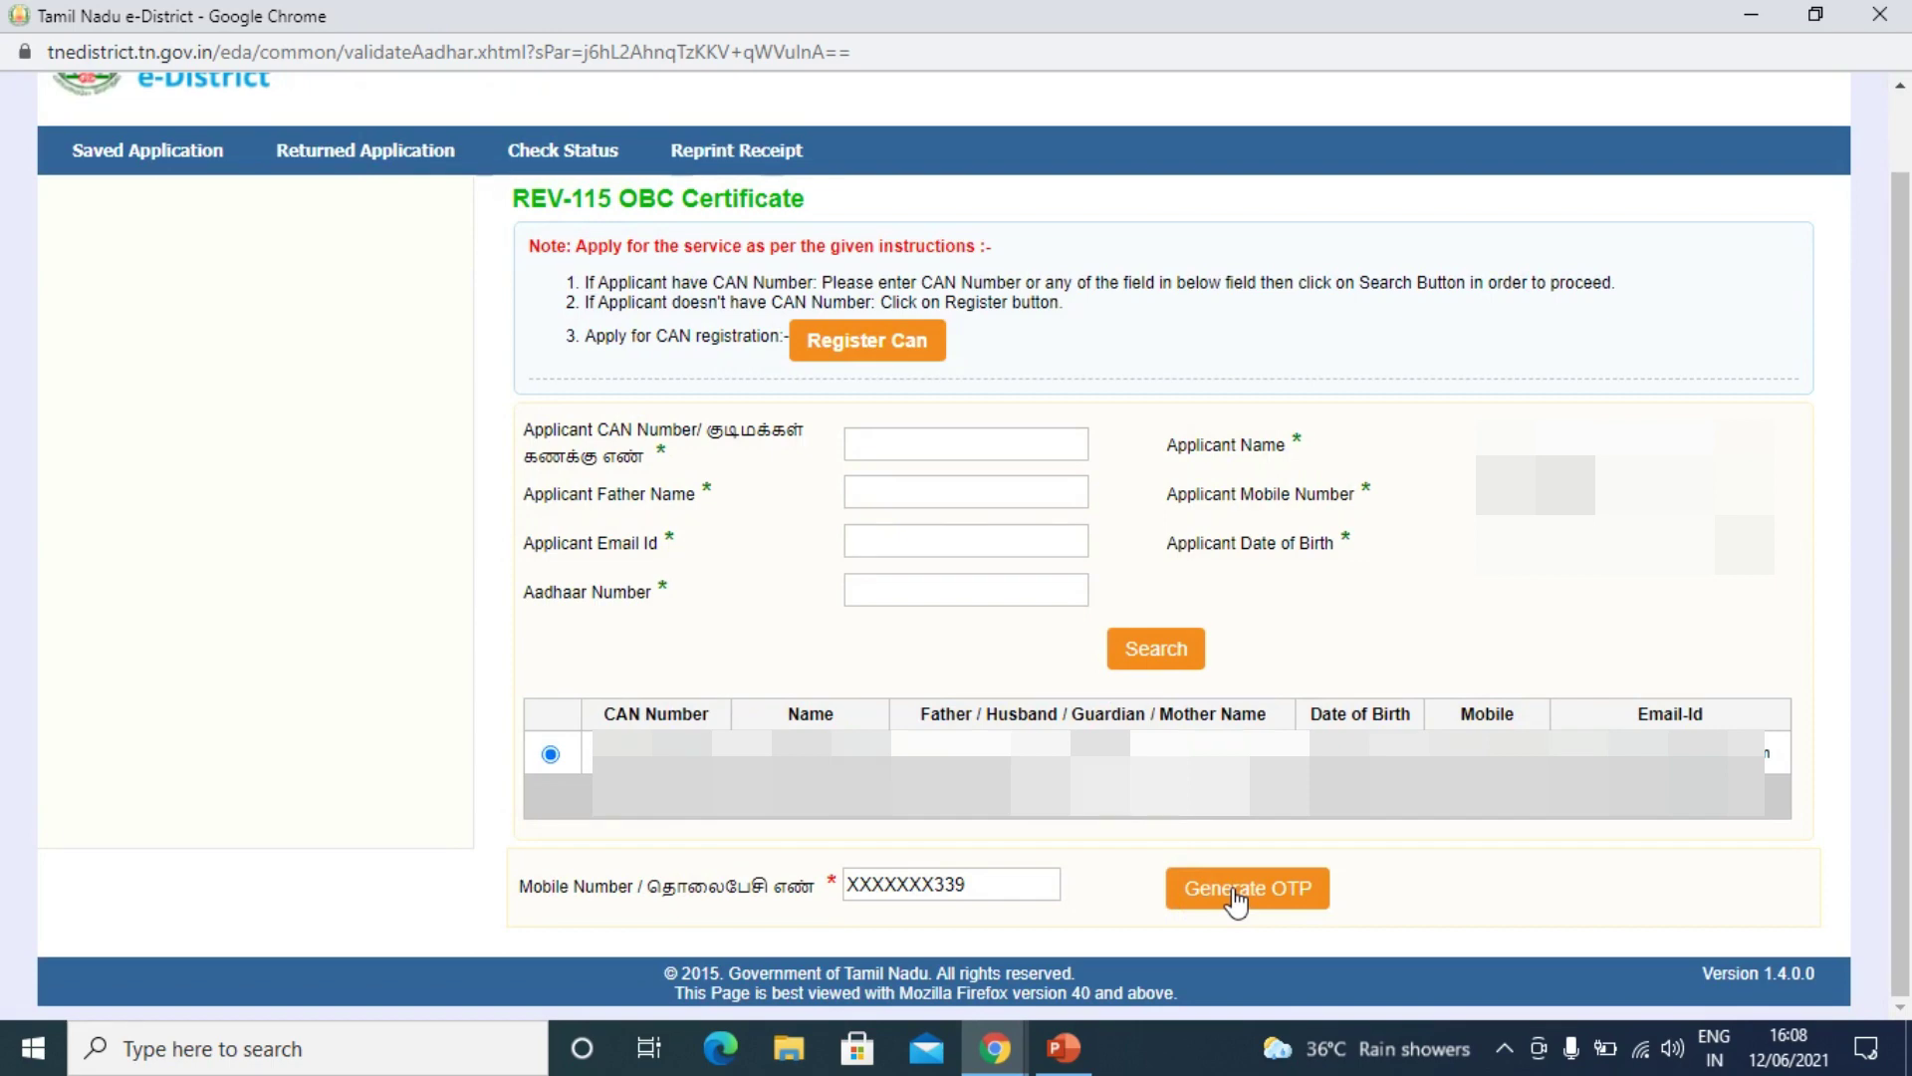
{"action": "left_click", "coordinate": [1236, 901]}
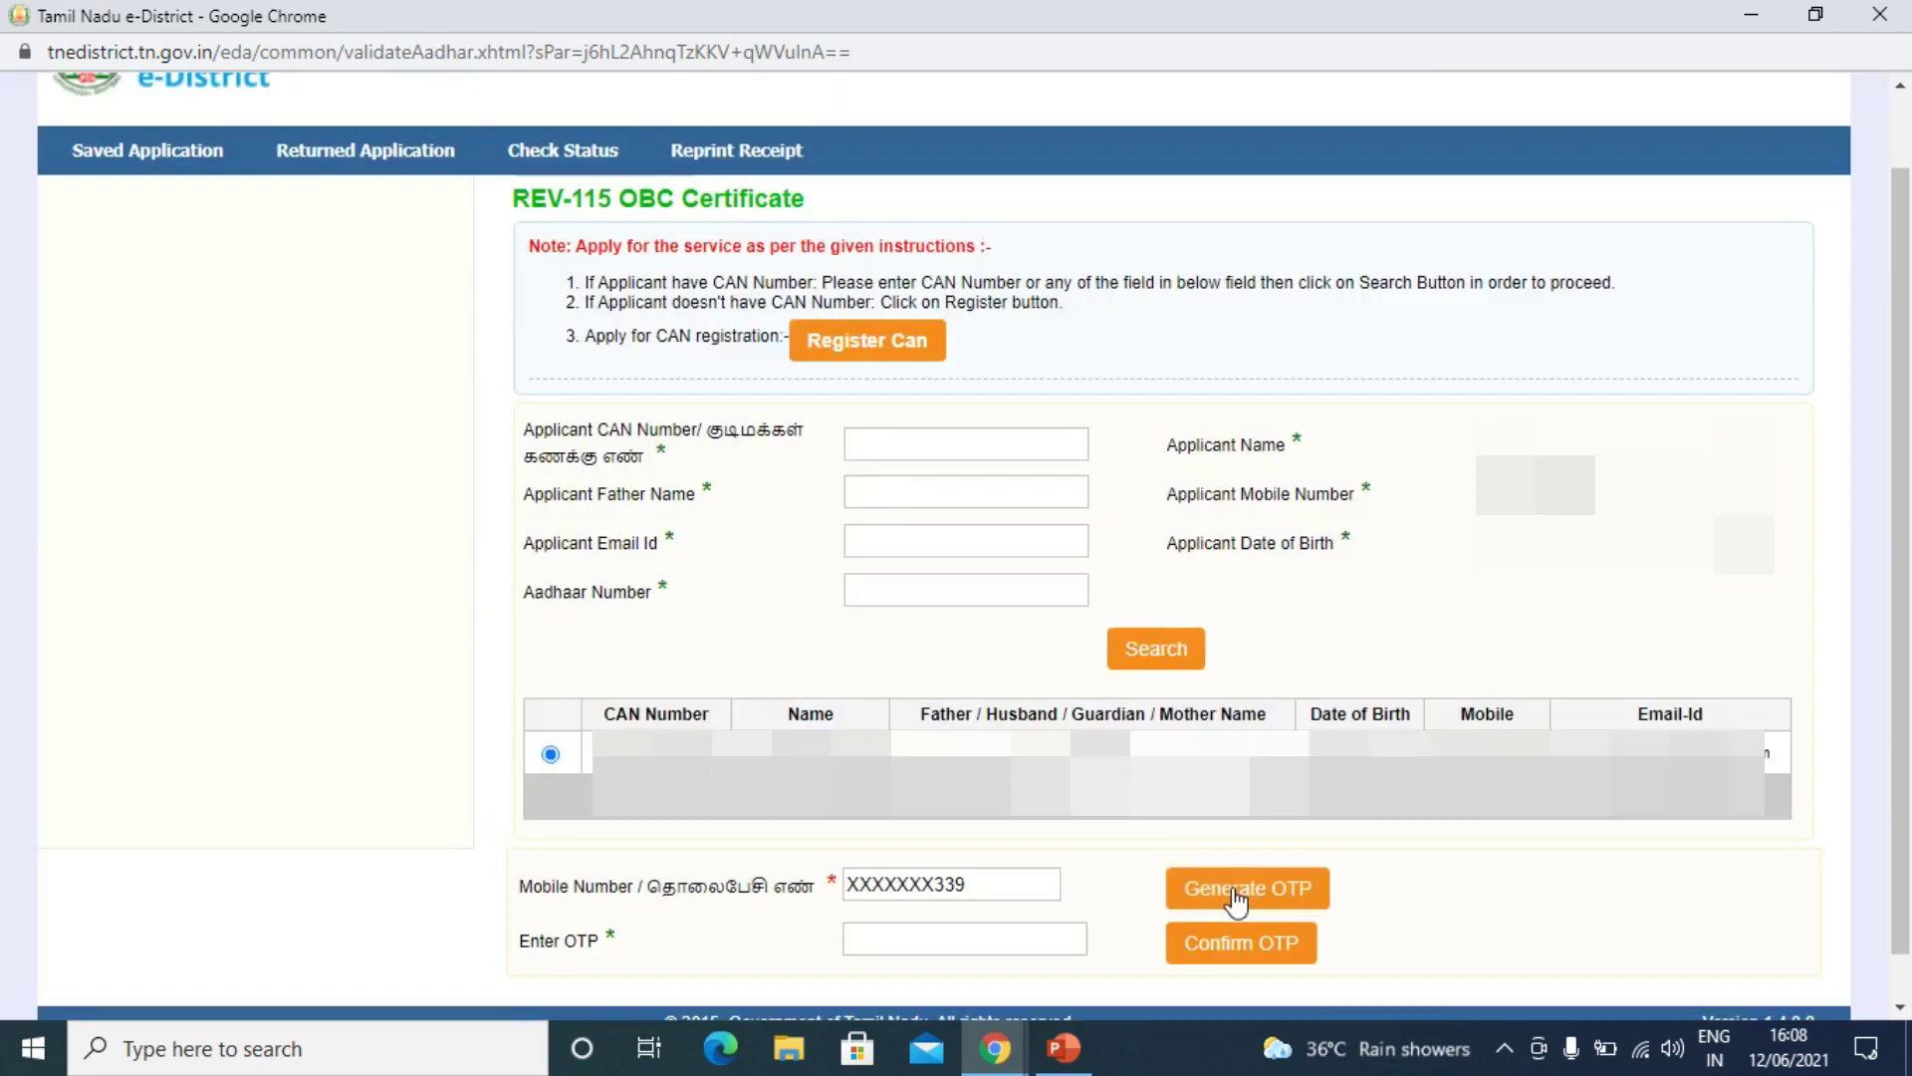
{"action": "left_click", "coordinate": [900, 934]}
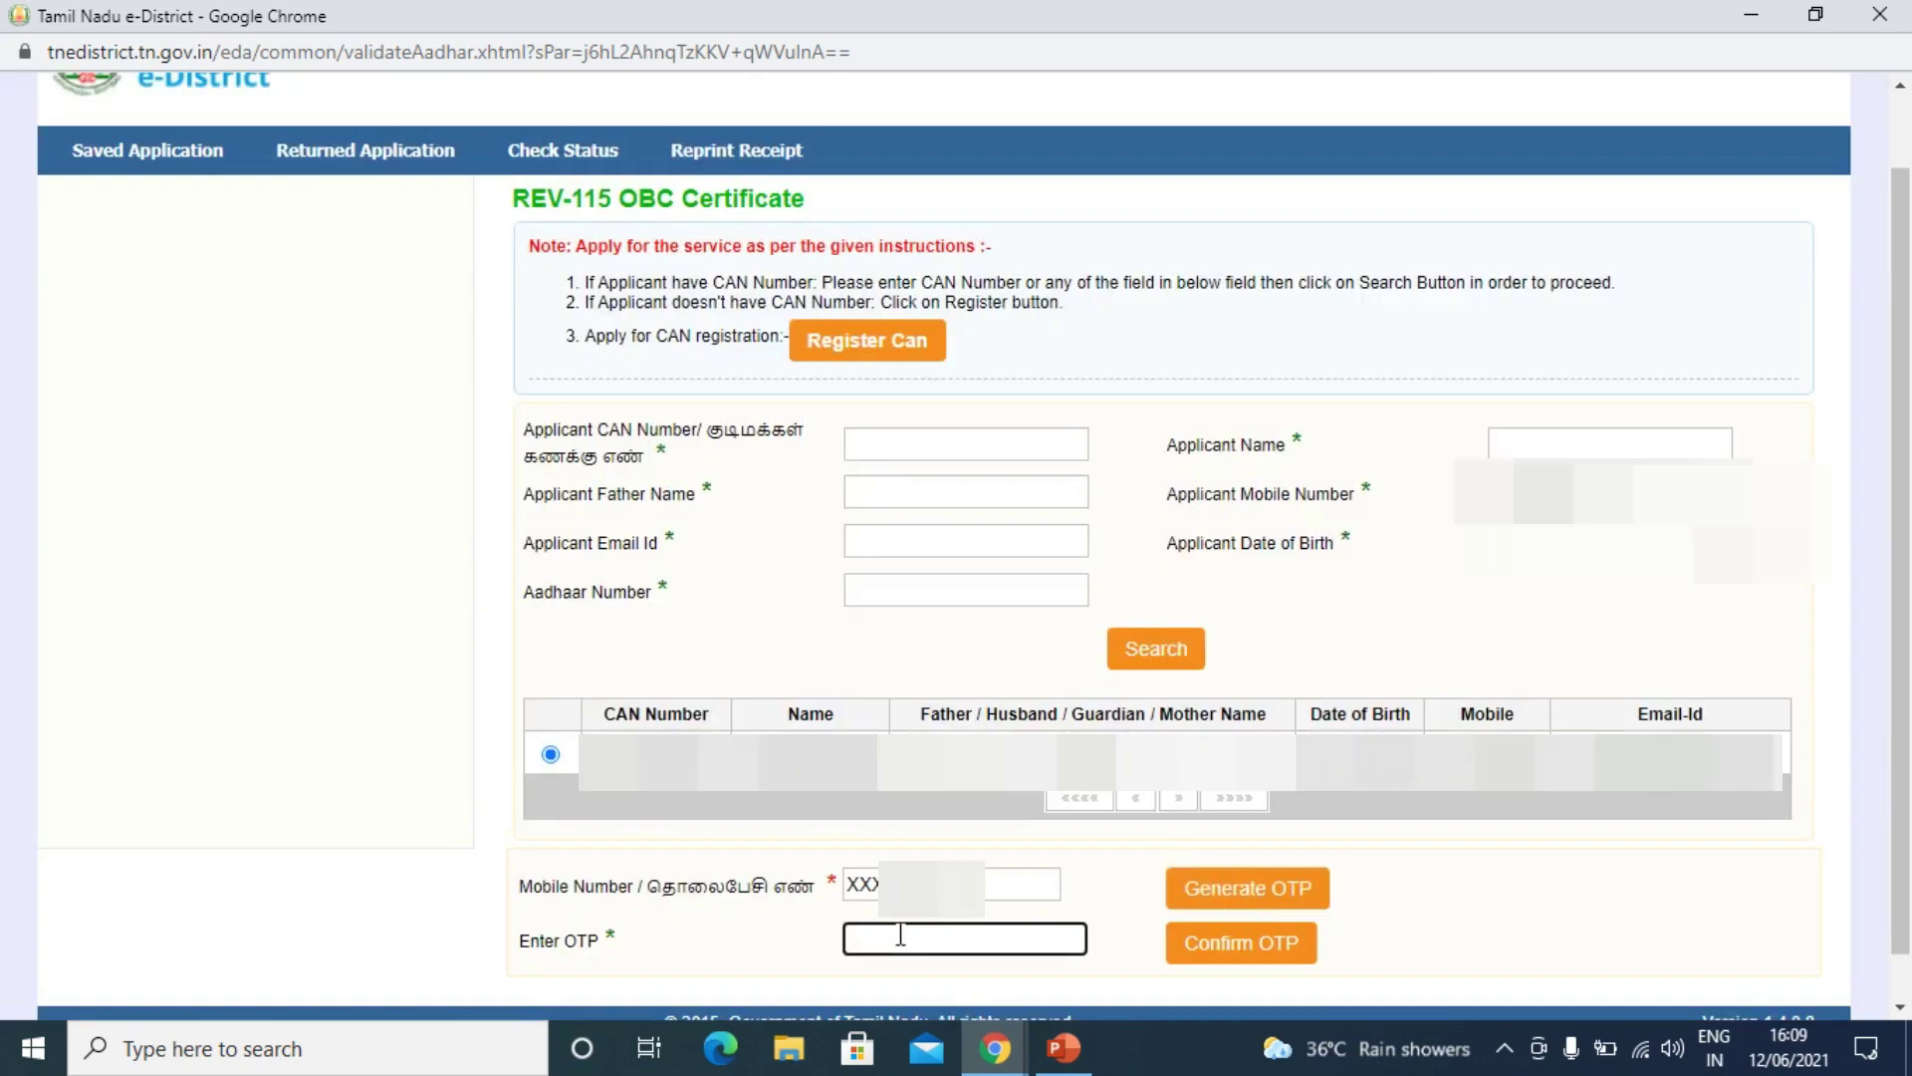
Confirm the OTP and proceed to the pre-filled OBC Certificate application form.
{"action": "left_click", "coordinate": [1284, 959]}
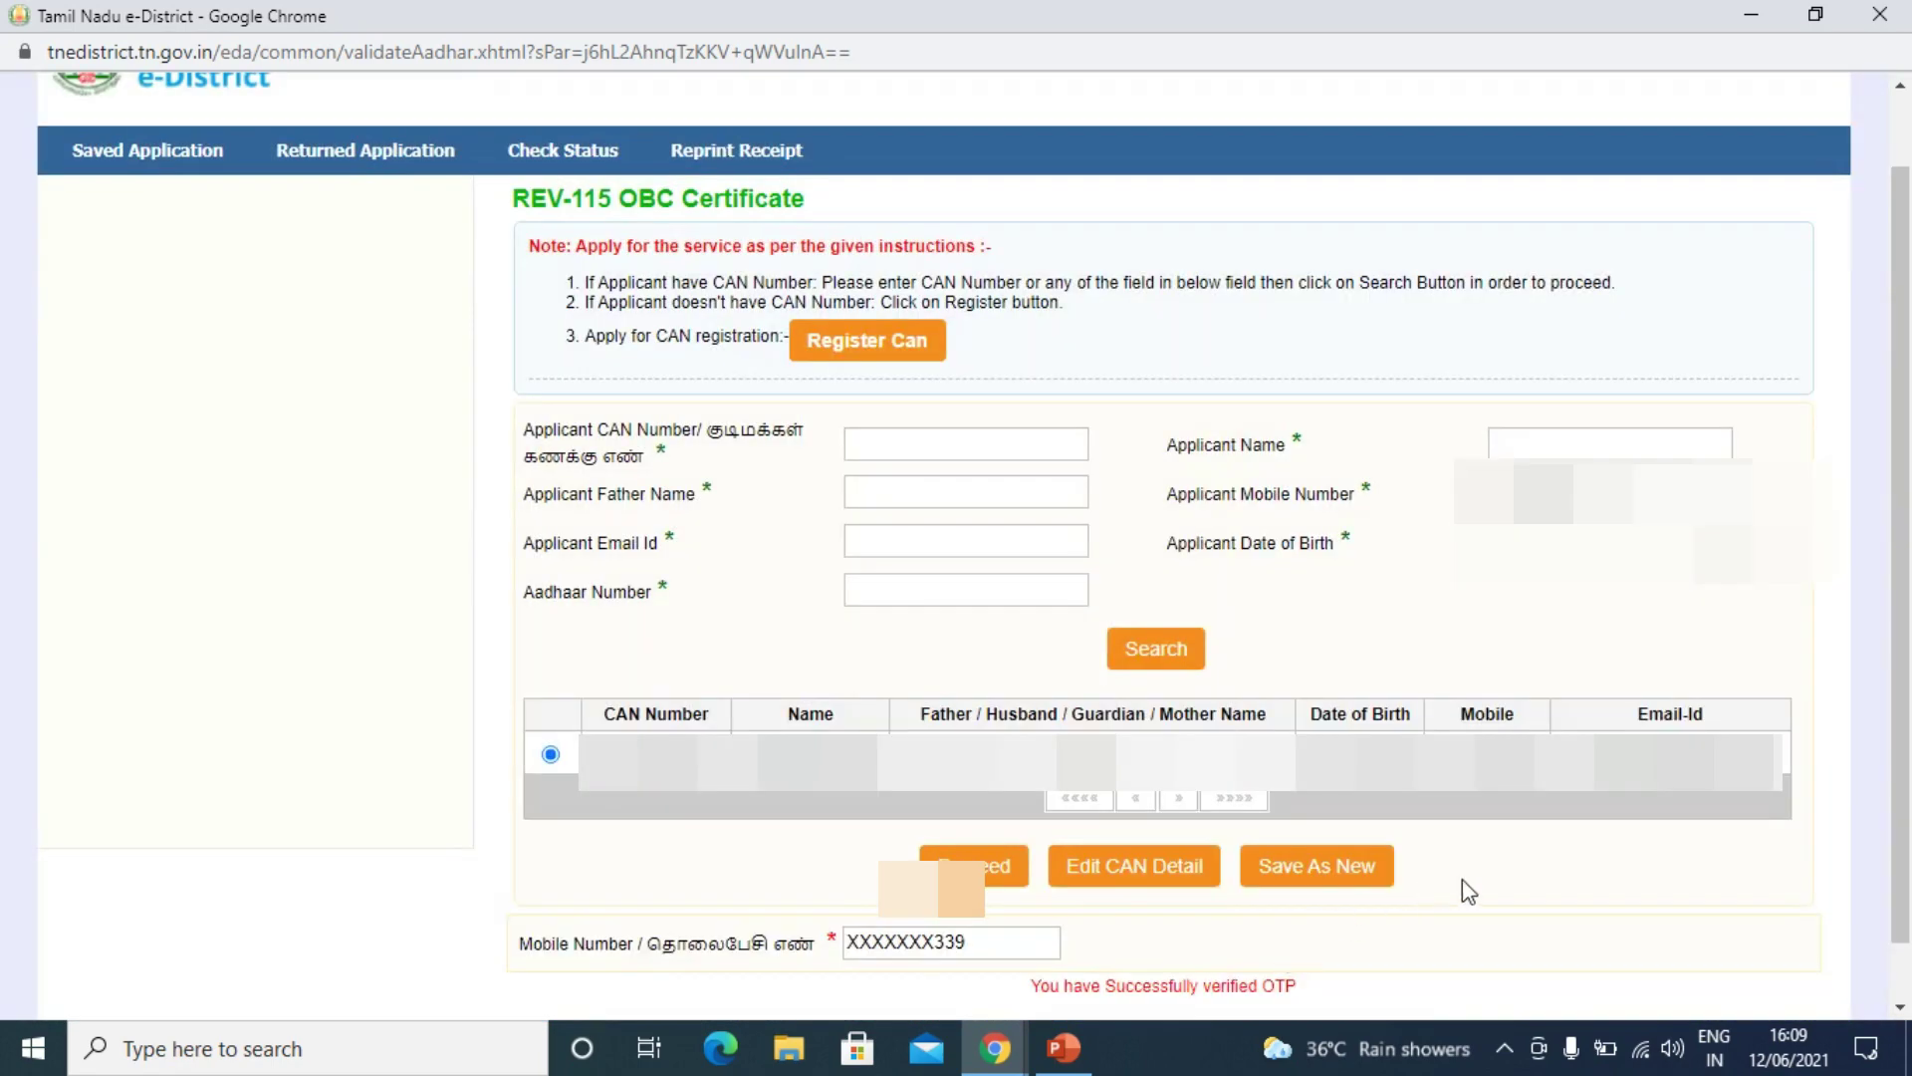
{"action": "scroll", "coordinate": [1396, 874], "scroll_direction": "down", "scroll_amount": 1}
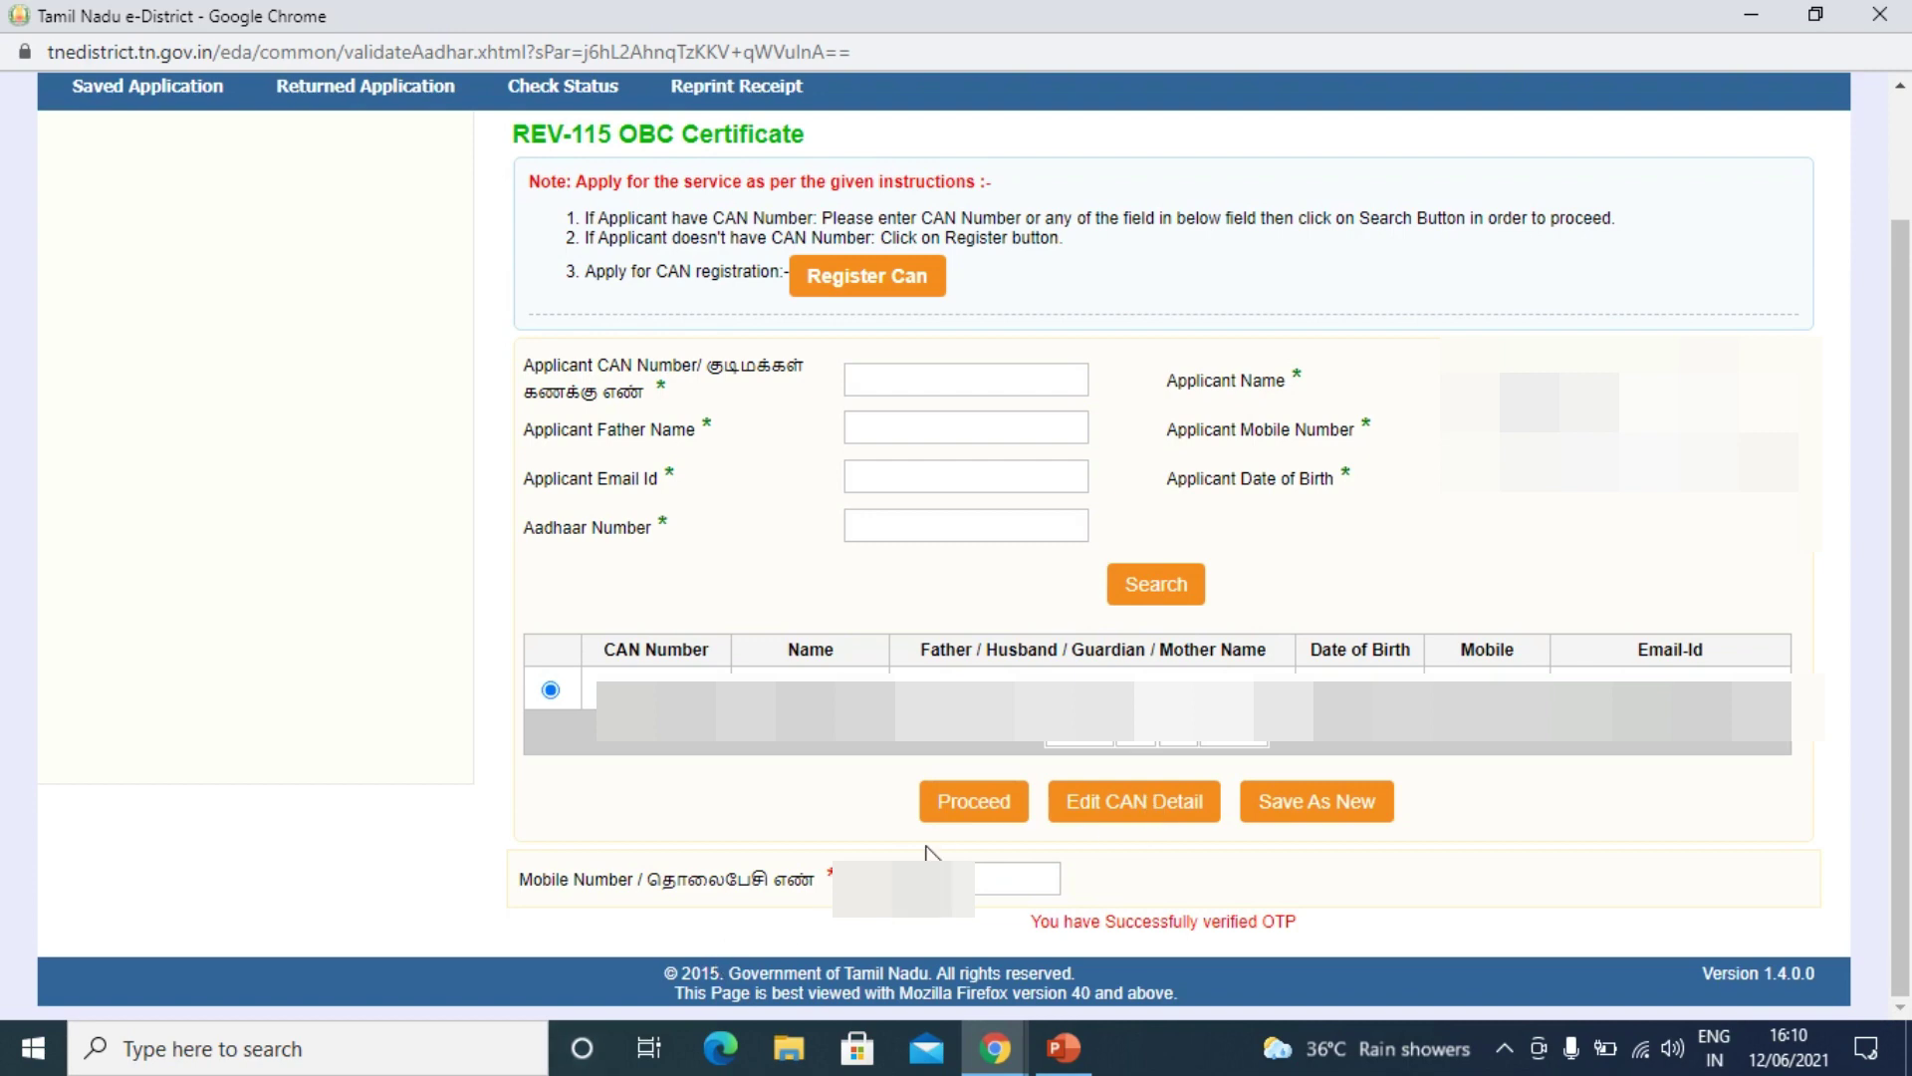
{"action": "left_click", "coordinate": [966, 807]}
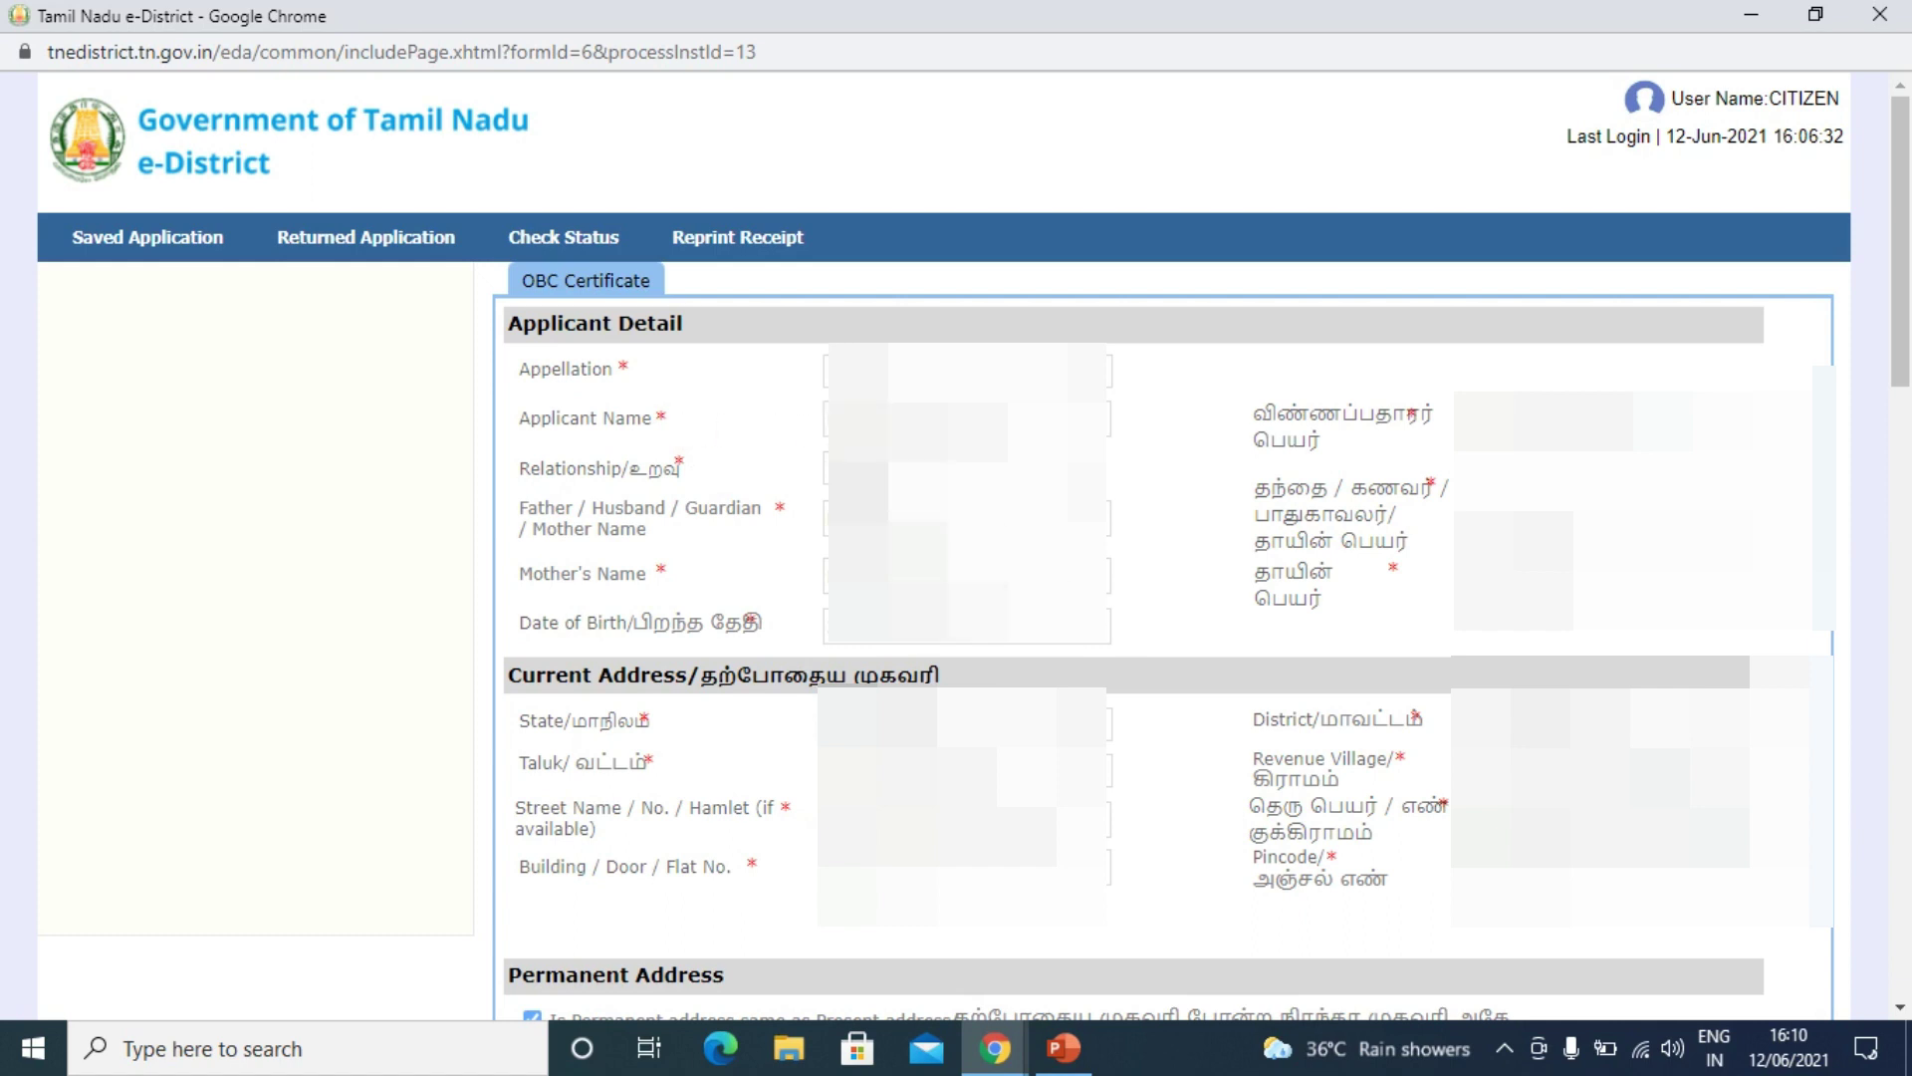
Choose the applicant's caste from the caste list, jumping to the P entries.
{"action": "scroll", "coordinate": [1349, 349], "scroll_direction": "down", "scroll_amount": 3}
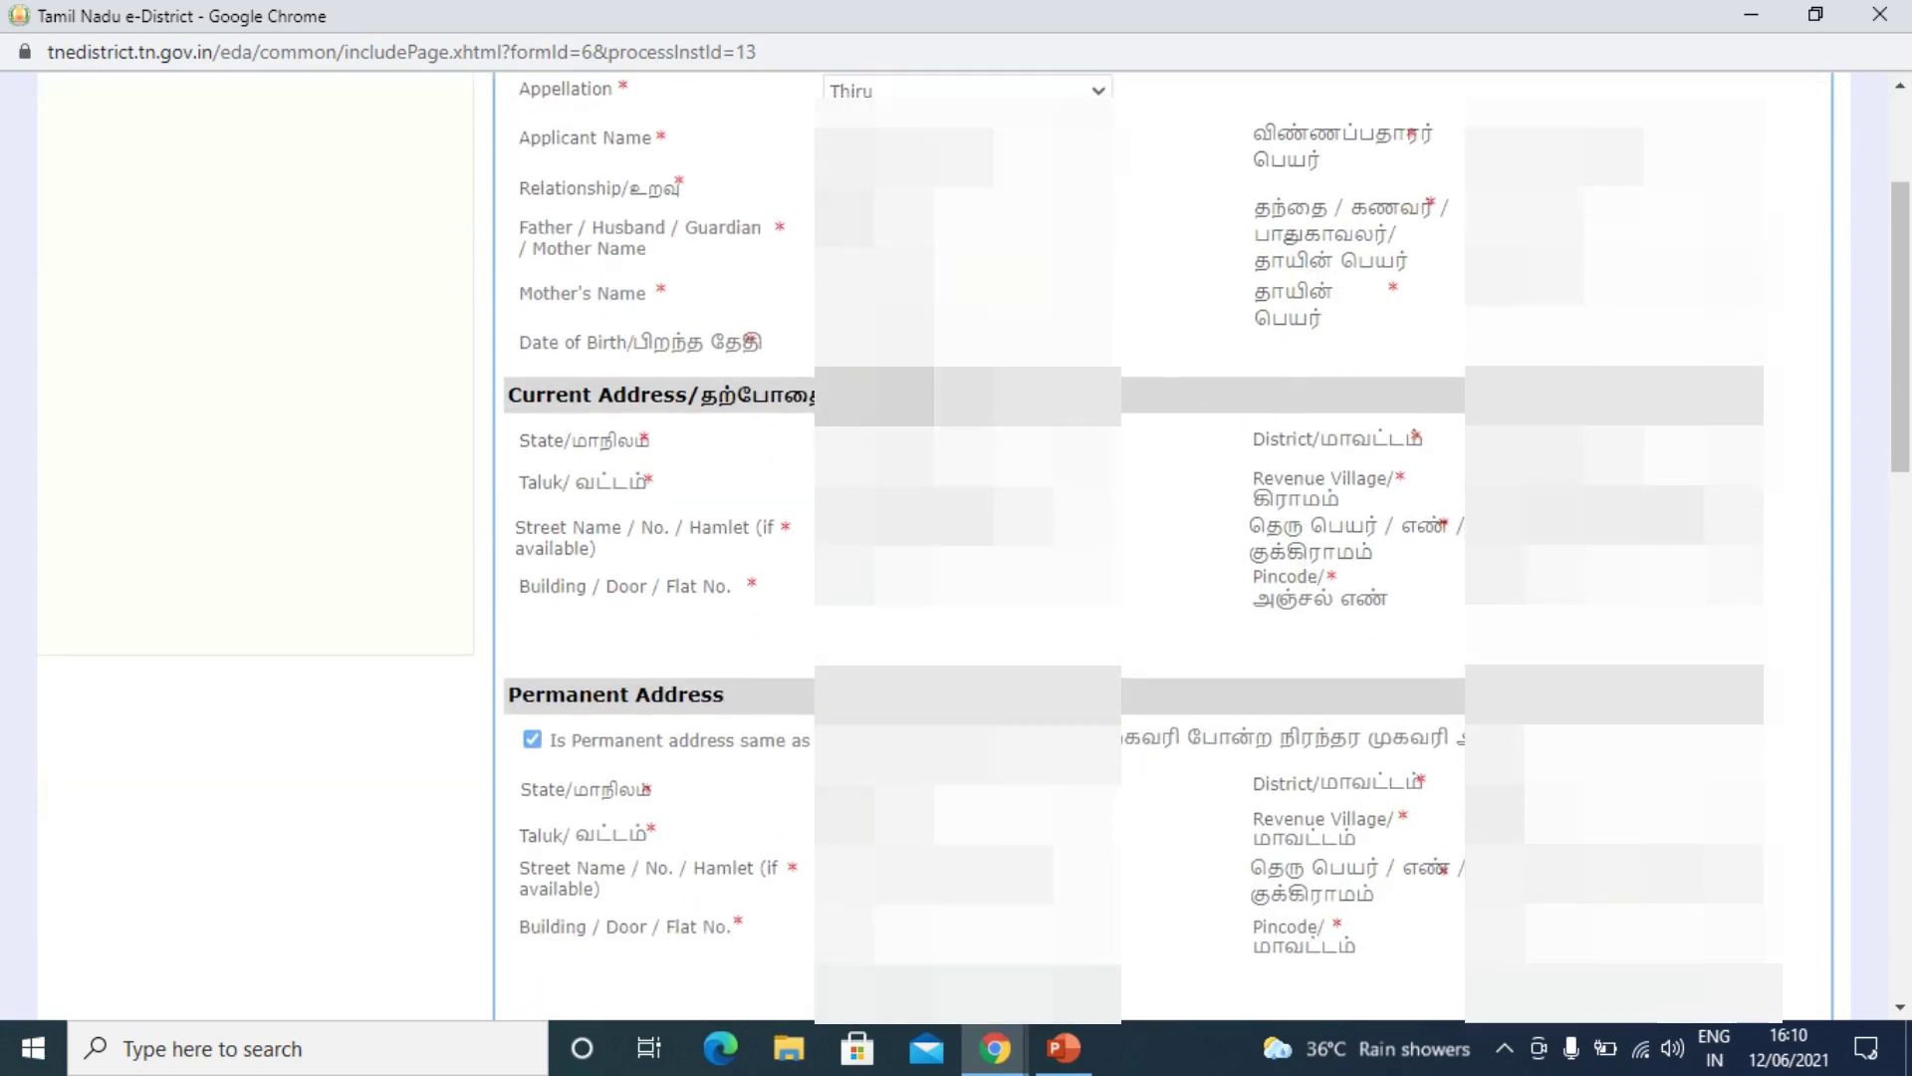
{"action": "scroll", "coordinate": [1295, 406], "scroll_direction": "down", "scroll_amount": 1}
{"action": "scroll", "coordinate": [1155, 548], "scroll_direction": "down", "scroll_amount": 2}
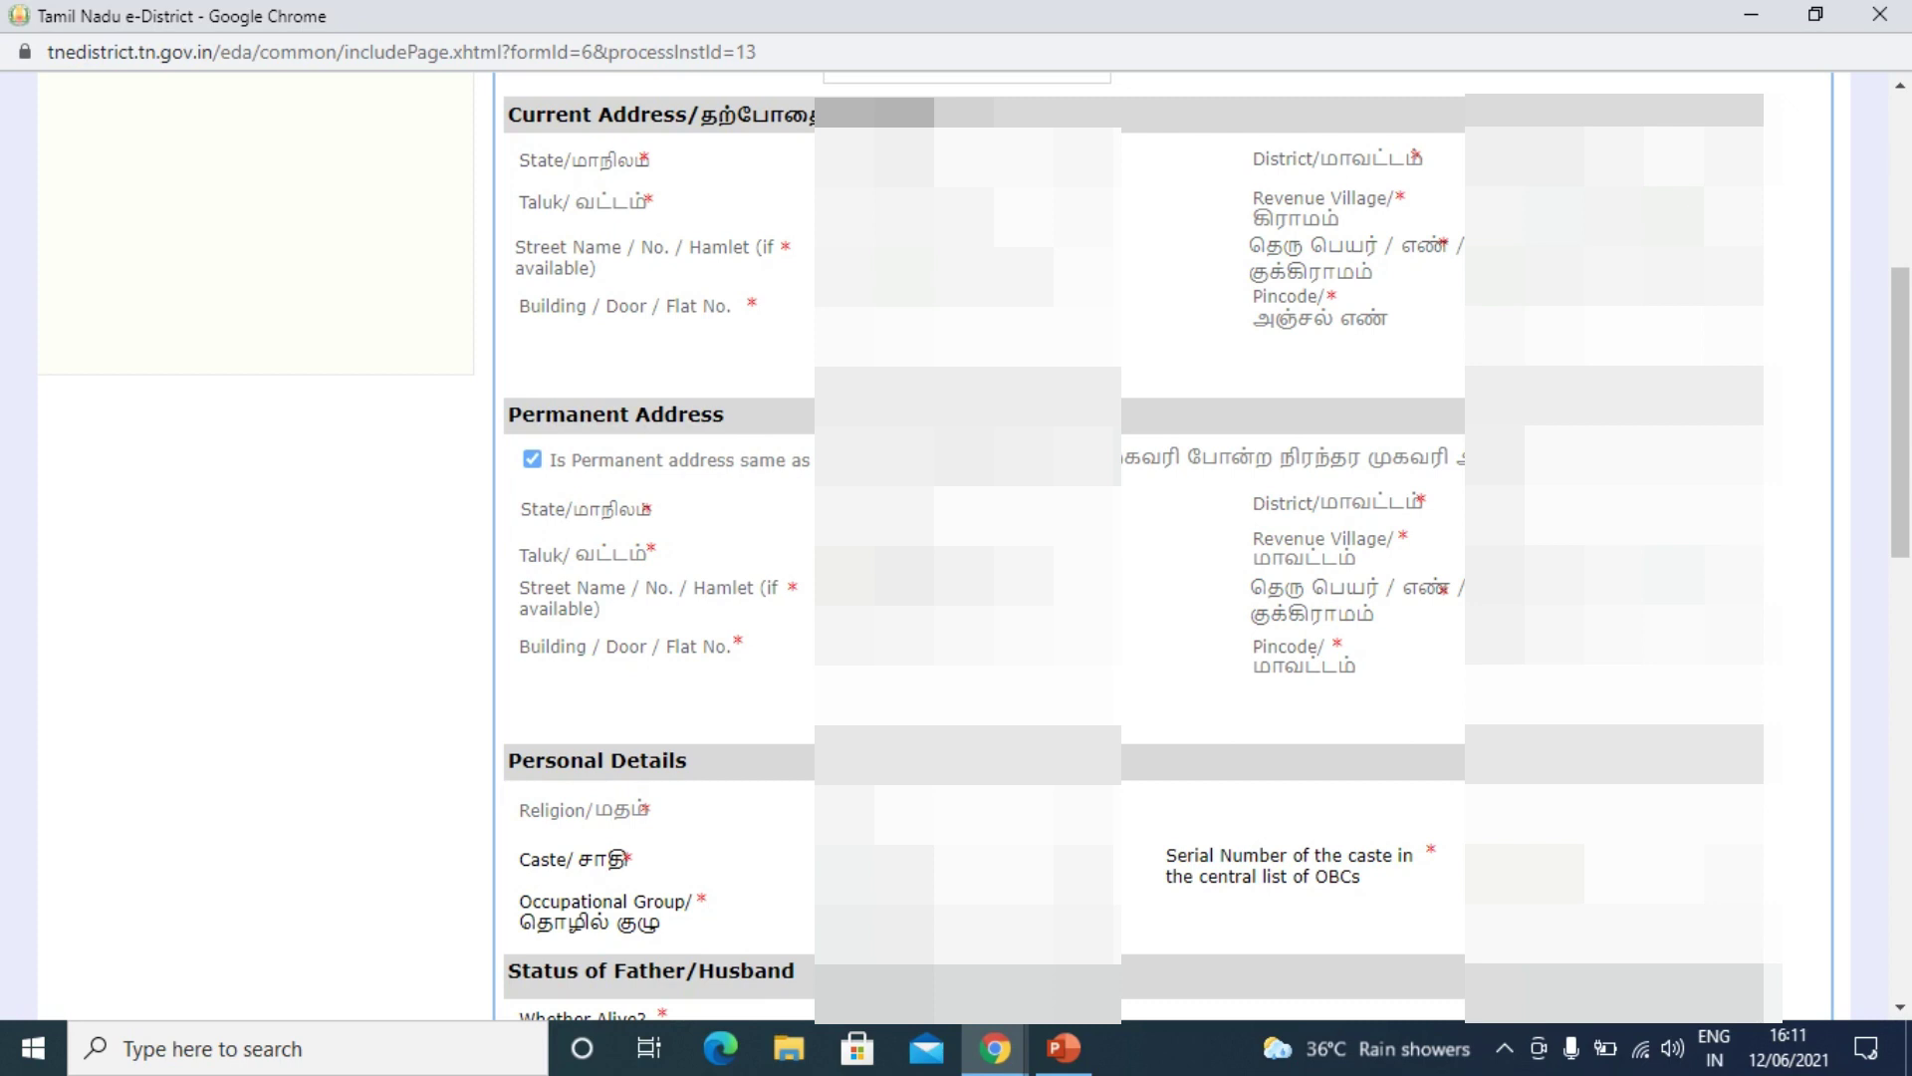
{"action": "scroll", "coordinate": [633, 244], "scroll_direction": "down", "scroll_amount": 6}
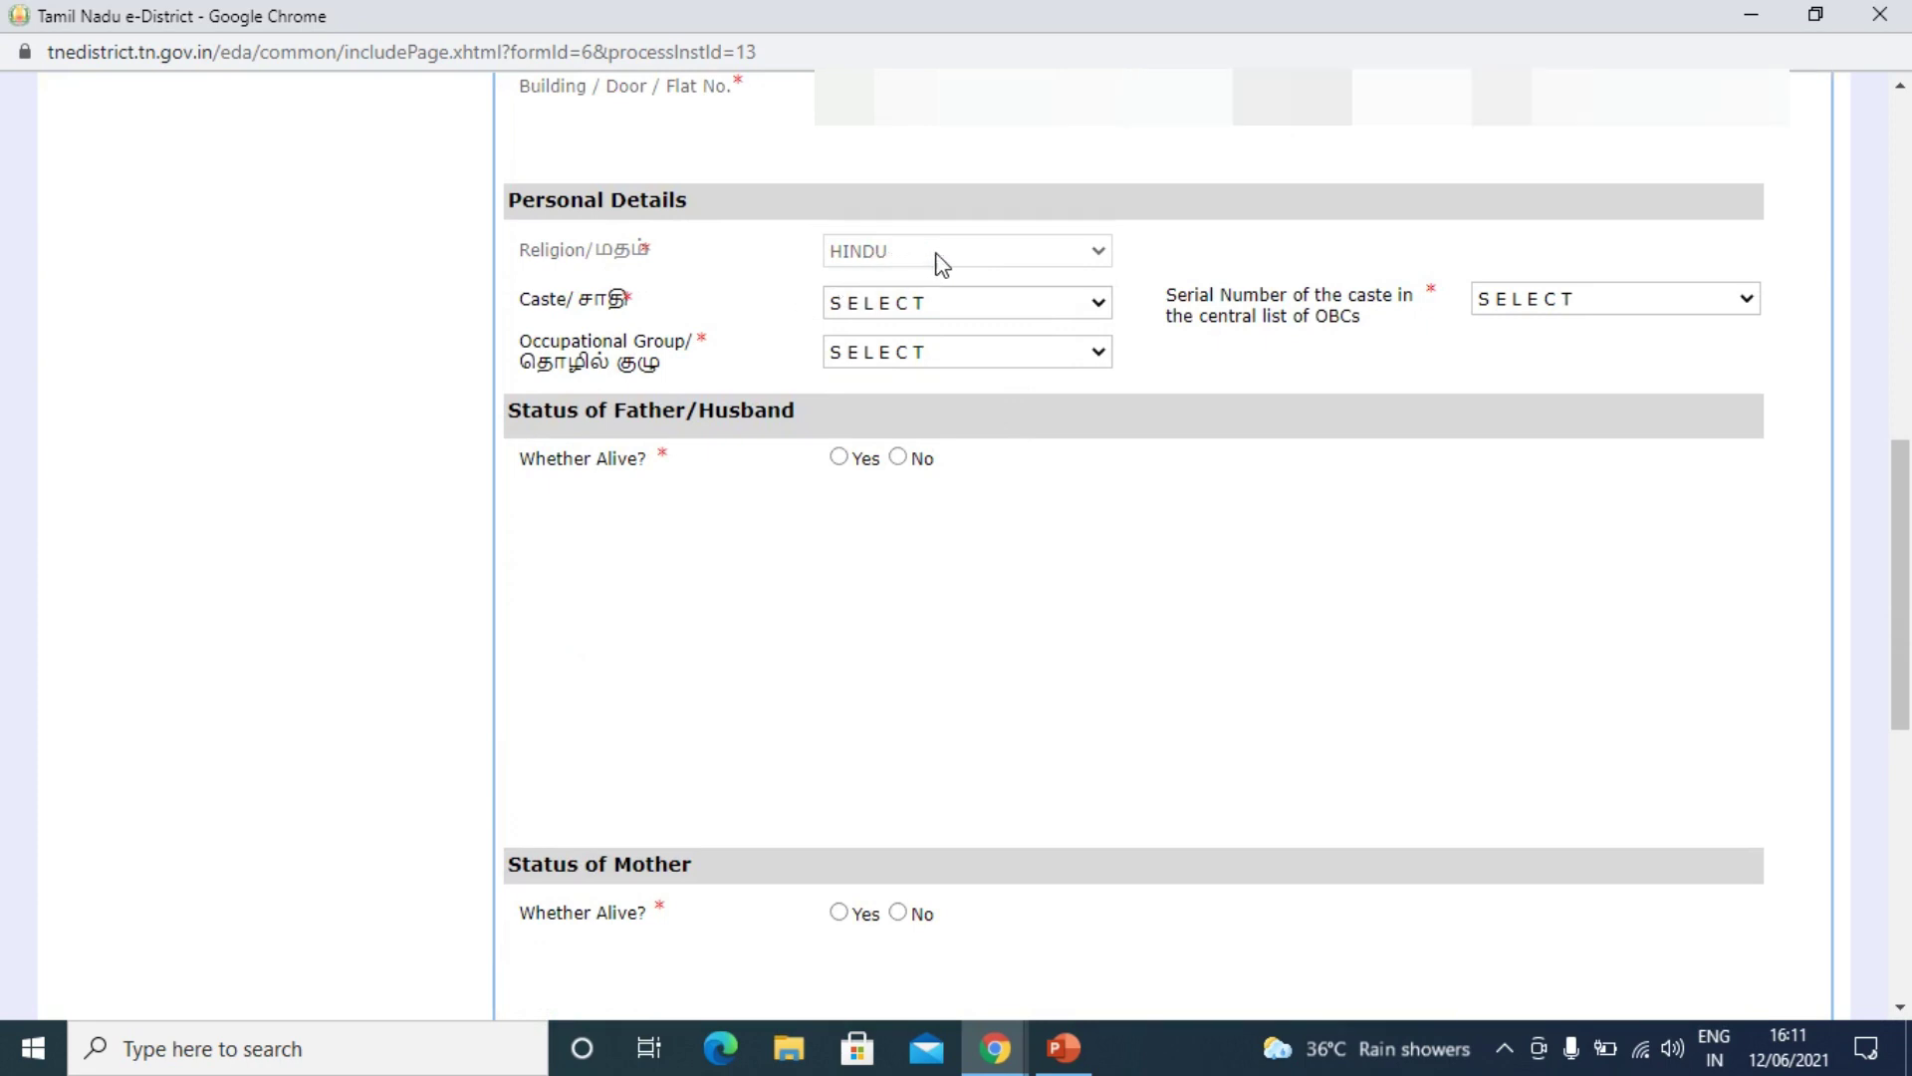
{"action": "left_click", "coordinate": [986, 304]}
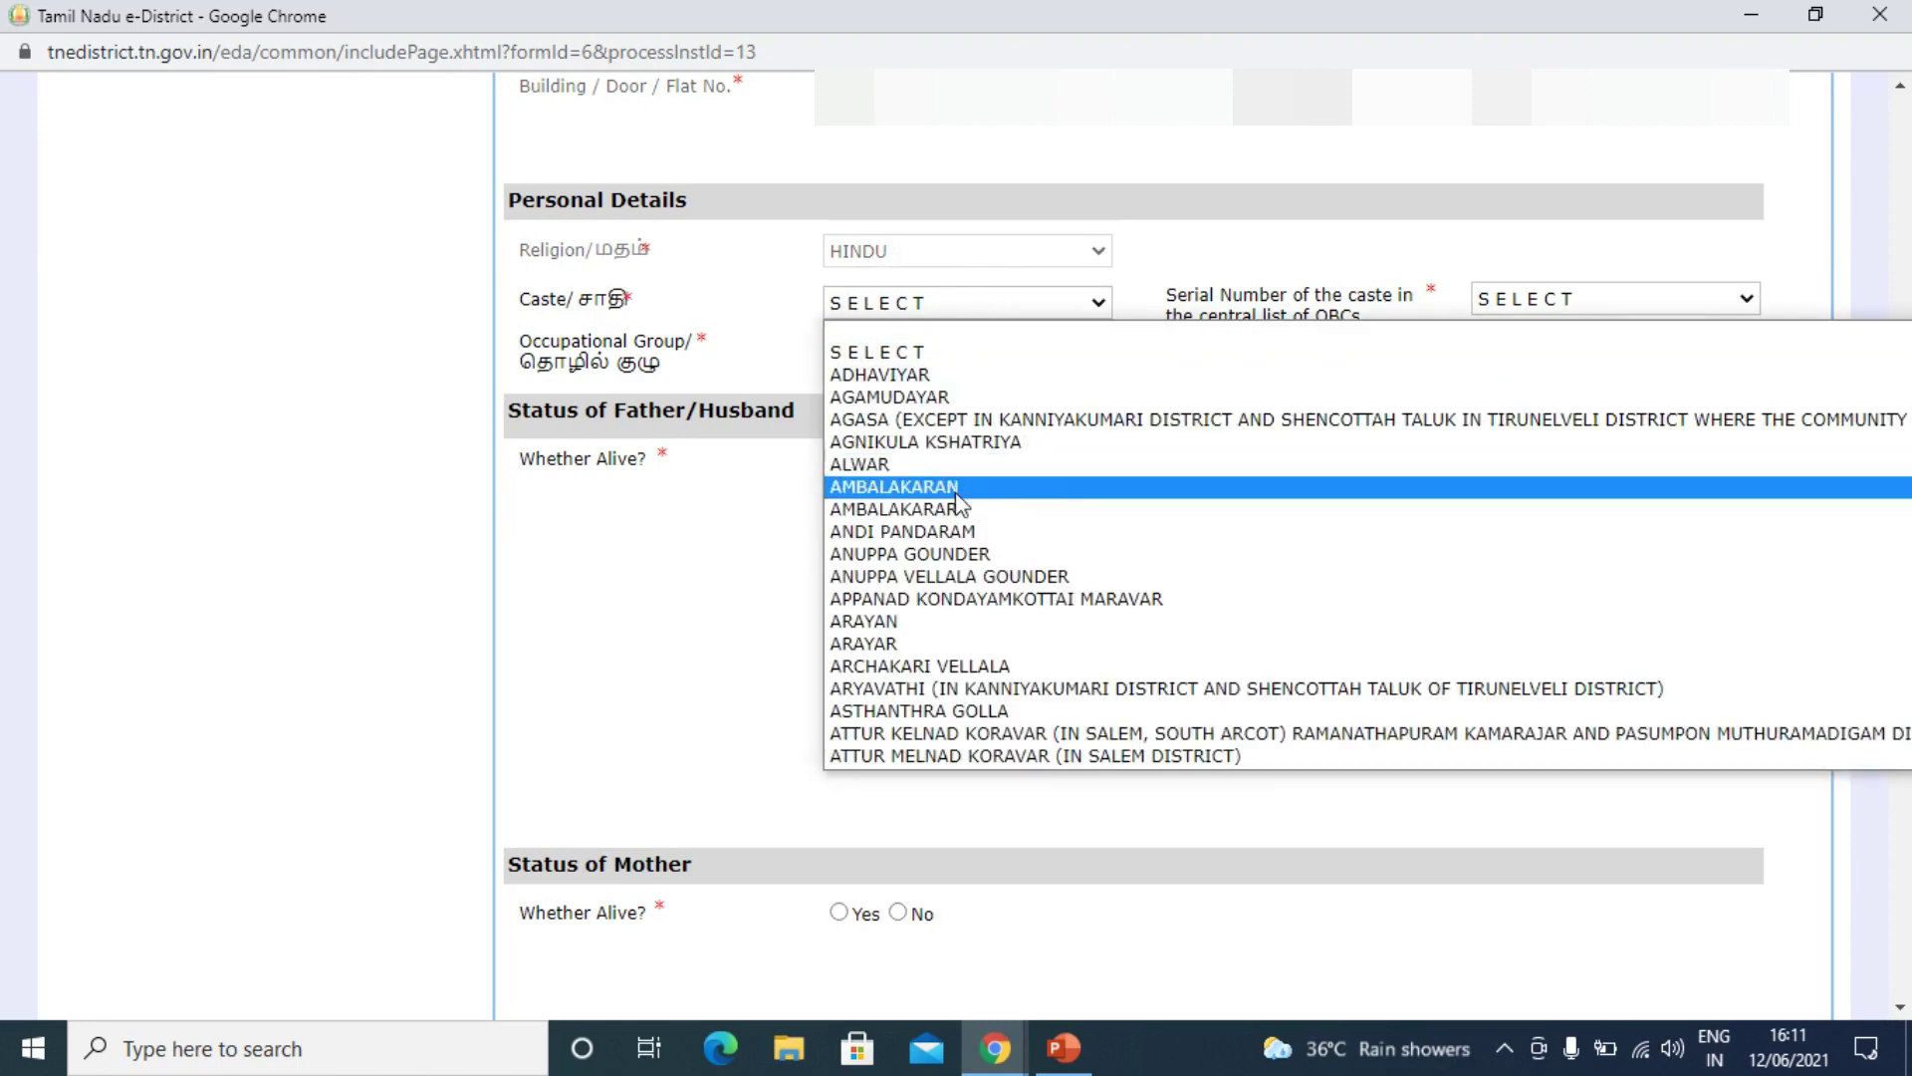
{"action": "scroll", "coordinate": [961, 498], "scroll_direction": "down", "scroll_amount": 15}
{"action": "scroll", "coordinate": [964, 501], "scroll_direction": "down", "scroll_amount": 20}
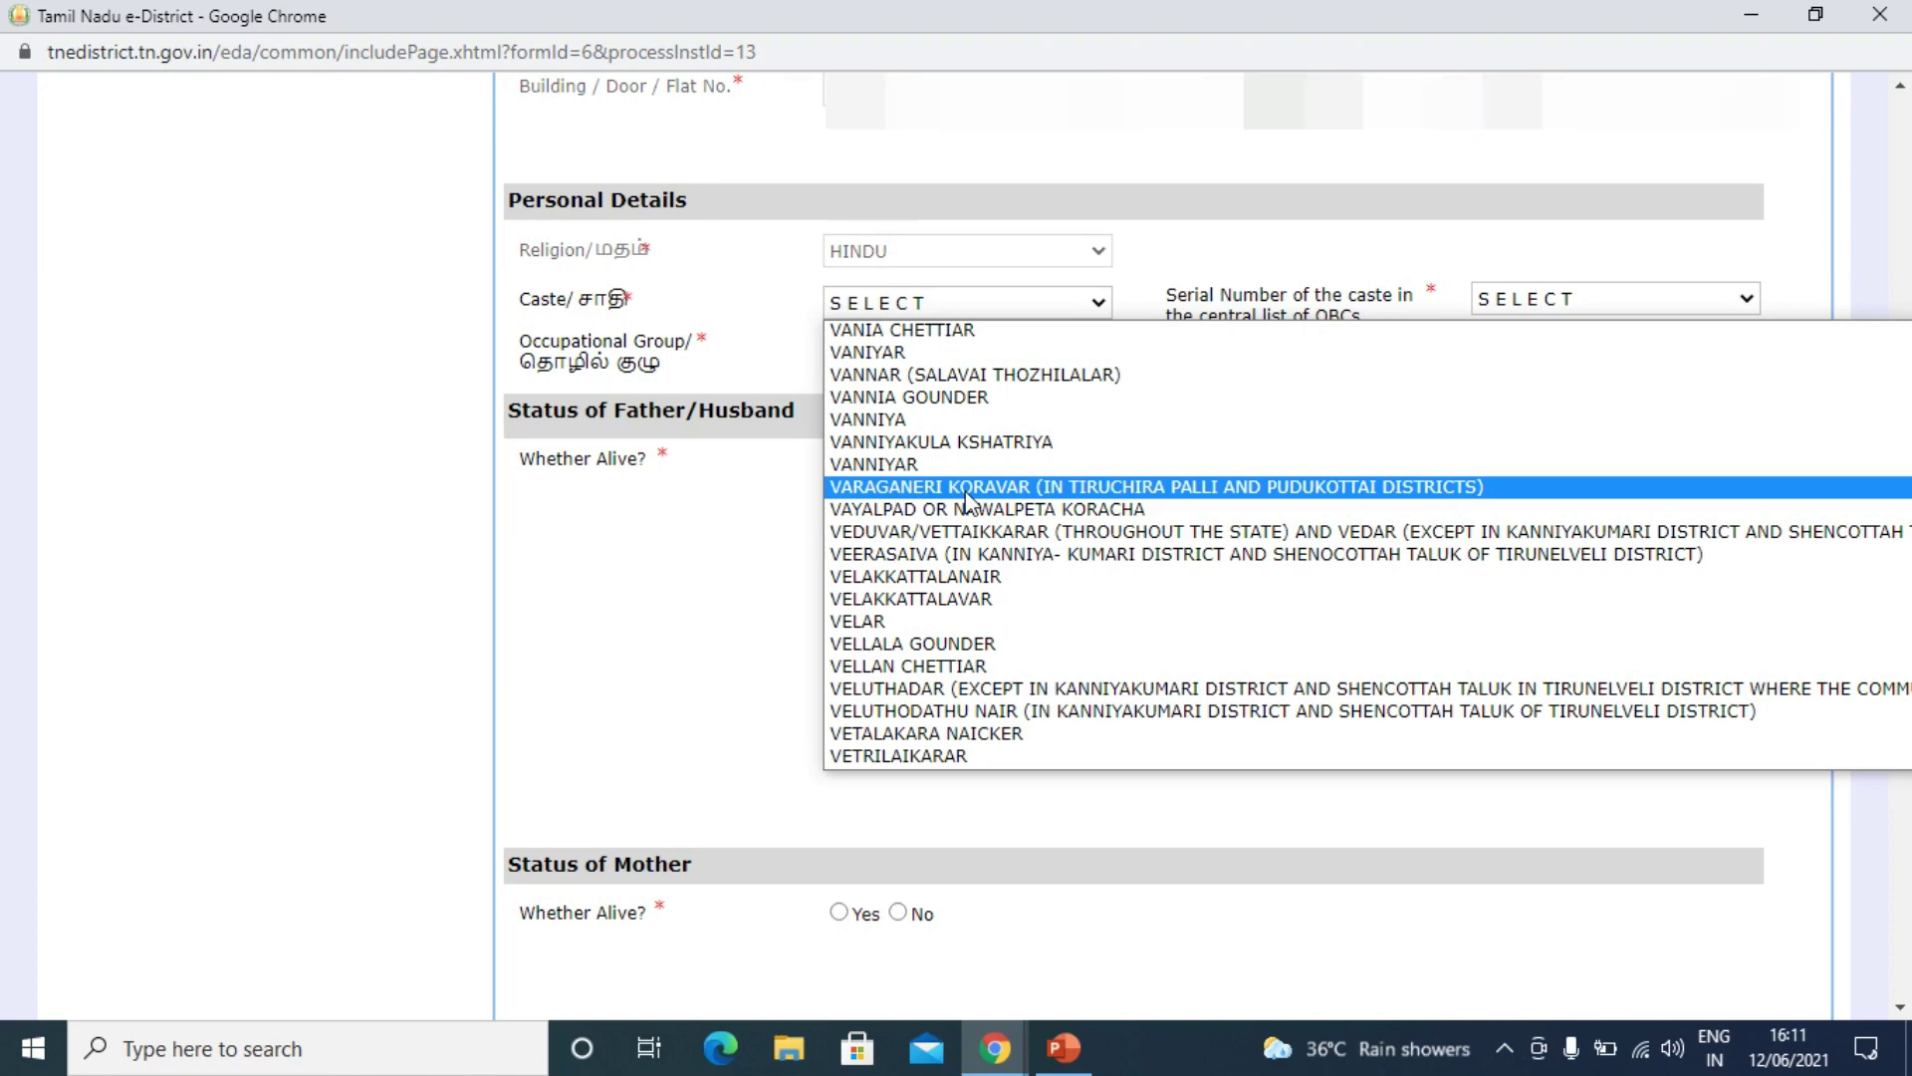
{"action": "key", "text": "p"}
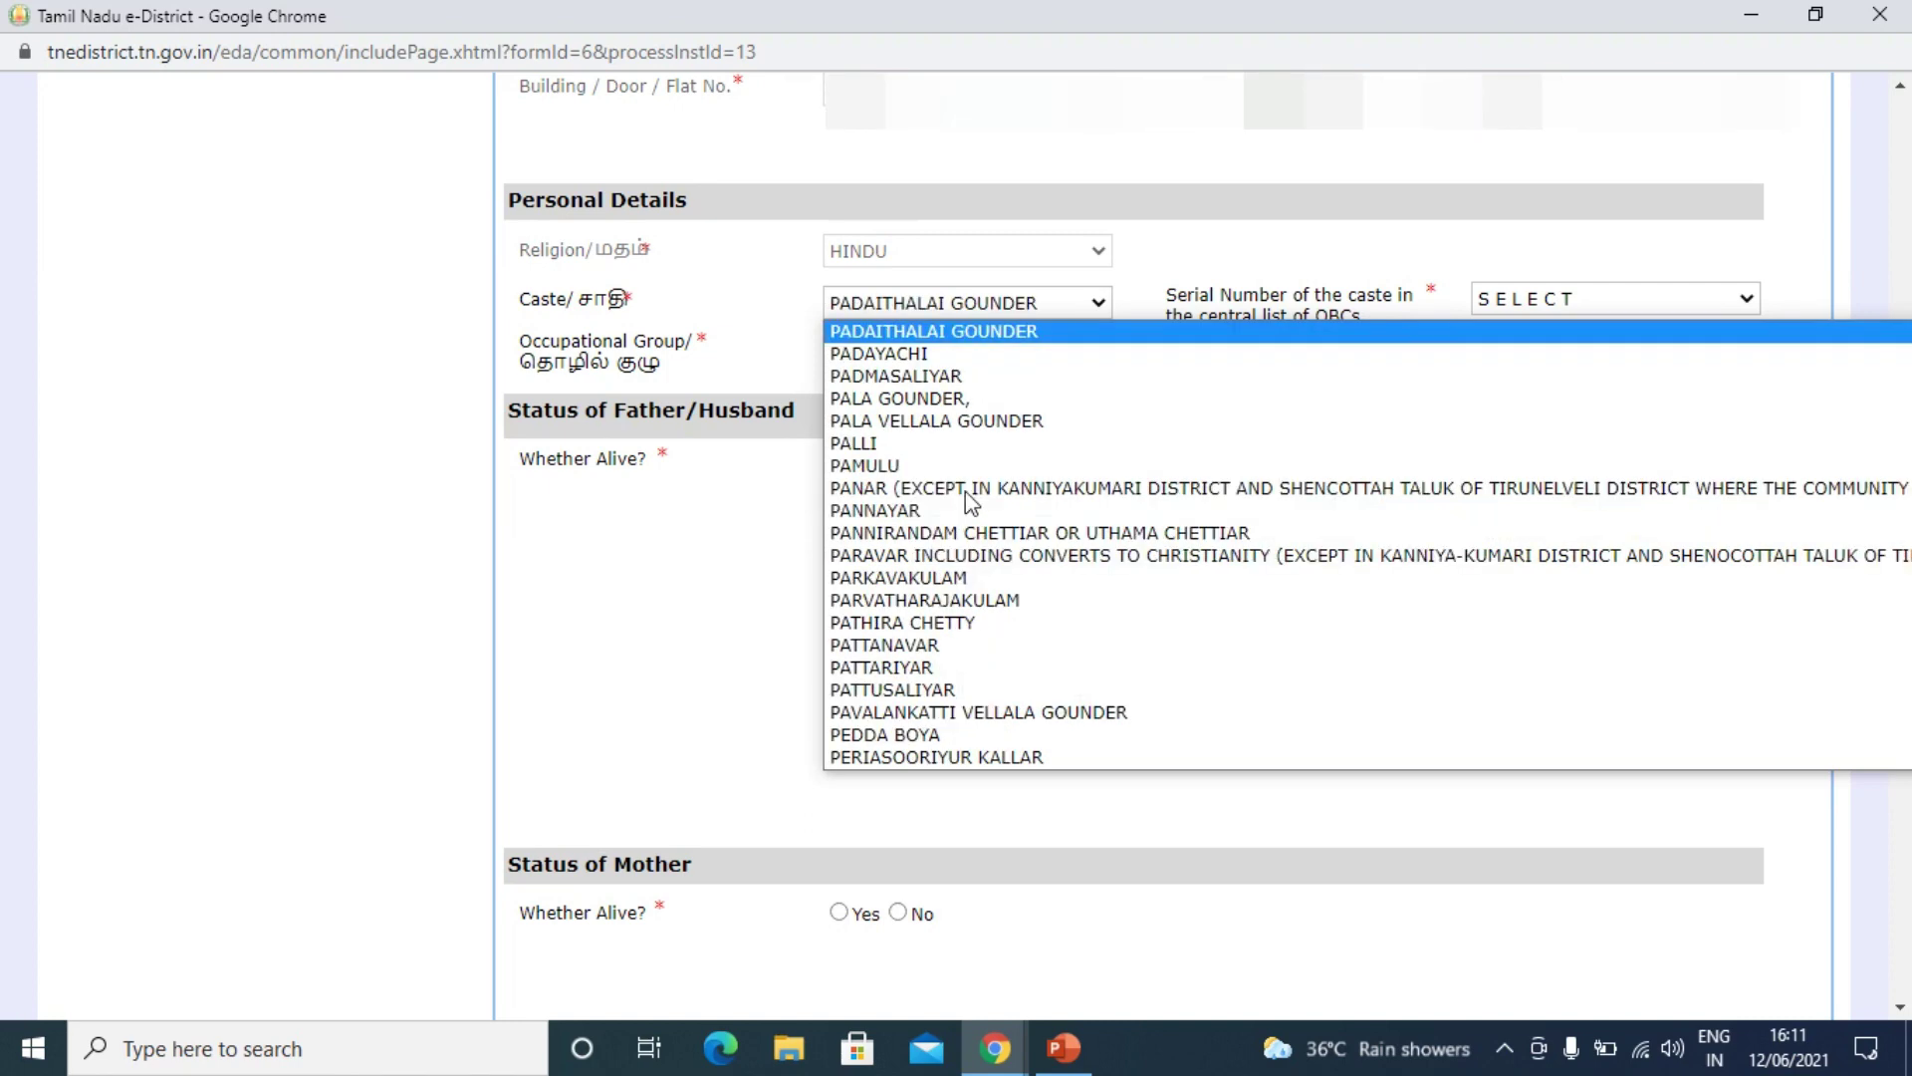
{"action": "key", "text": "Return"}
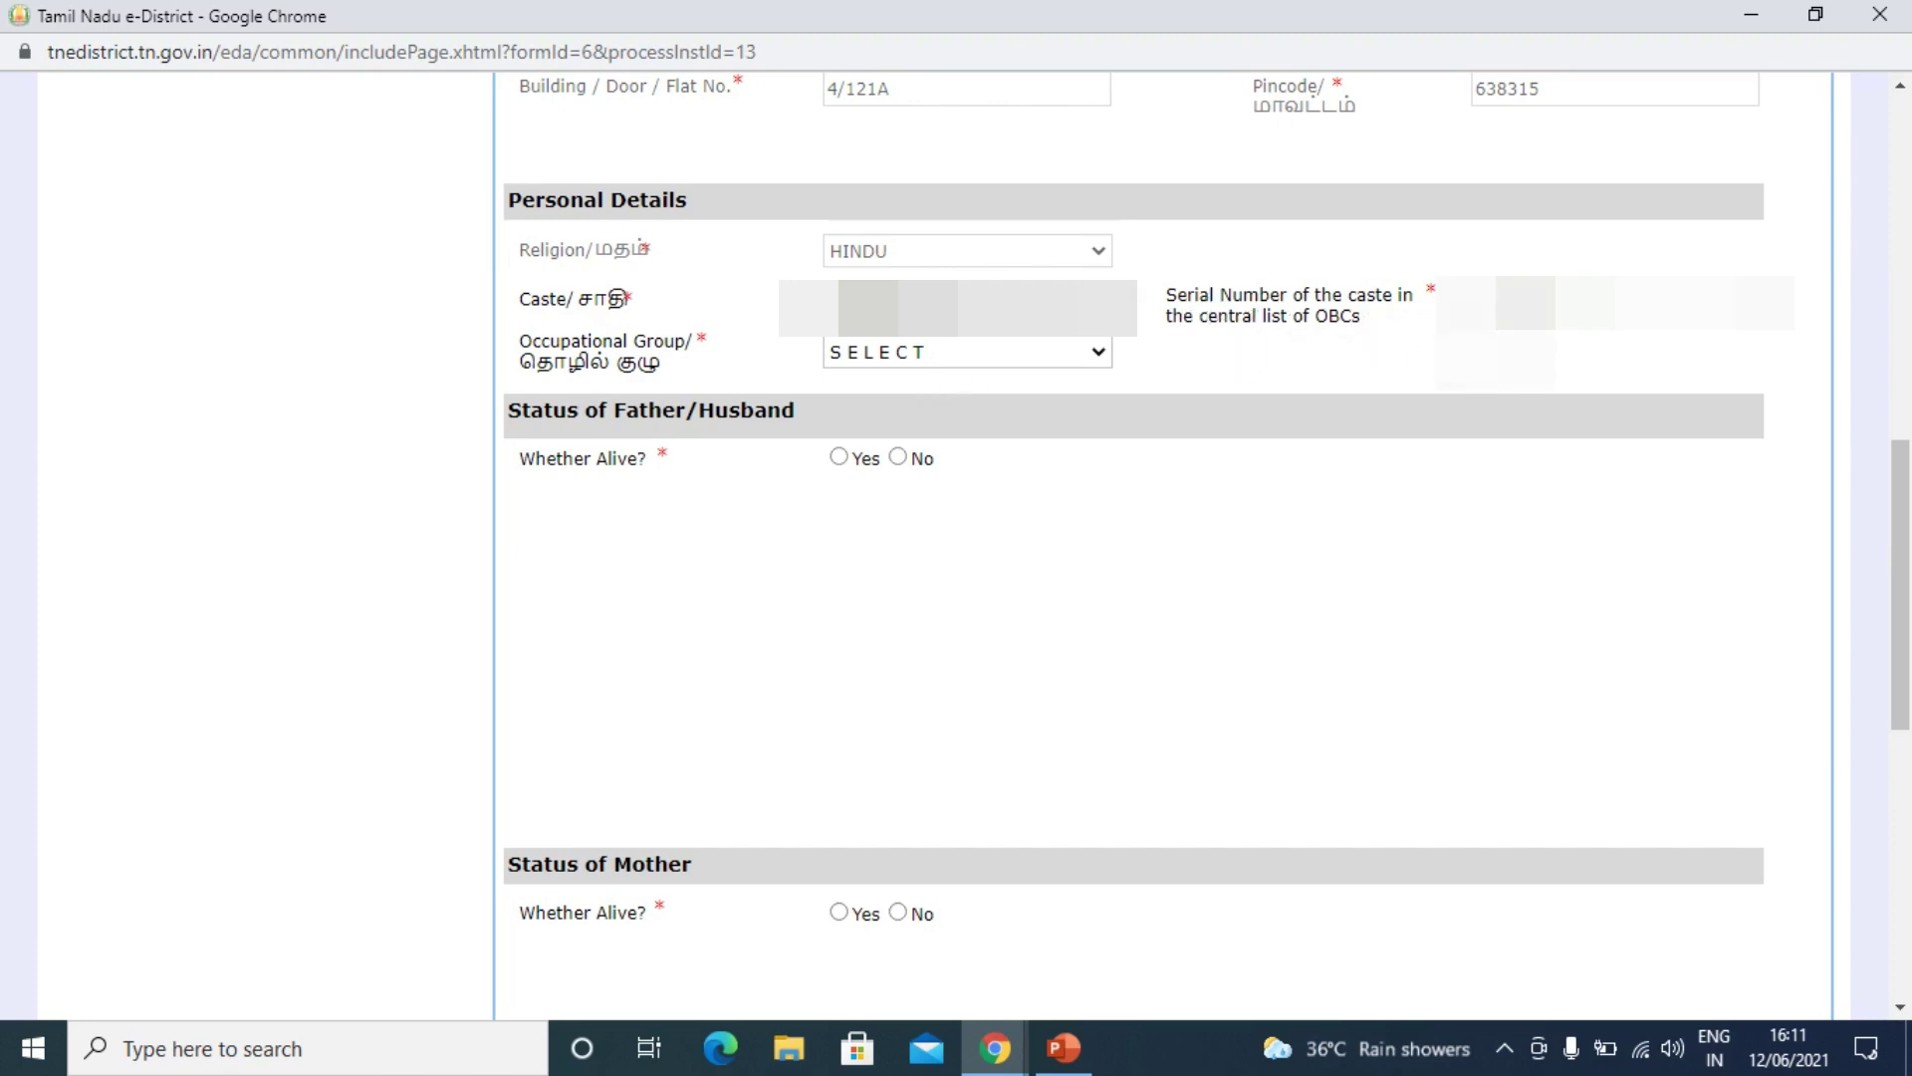
Pick the caste's OBC-list serial number and set Occupational Group to Student.
{"action": "left_click", "coordinate": [1613, 359]}
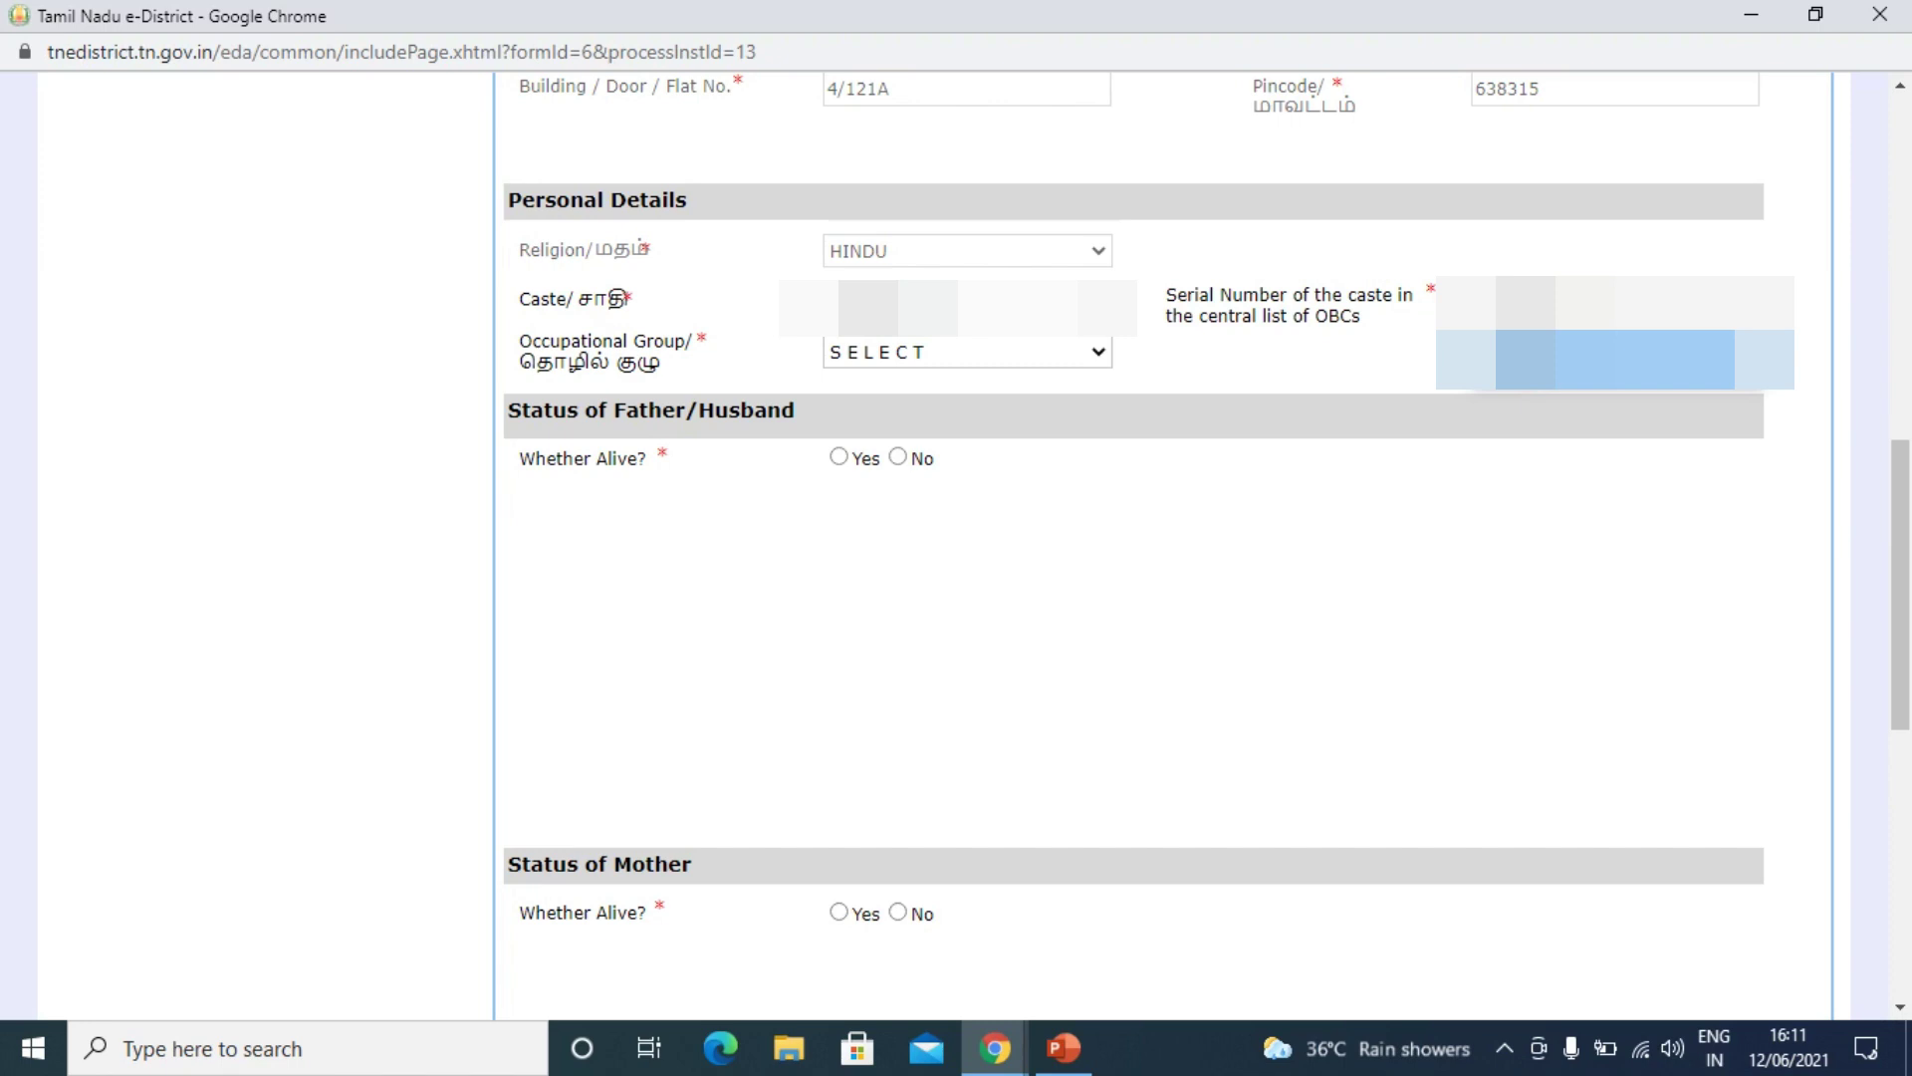
{"action": "left_click", "coordinate": [1335, 361]}
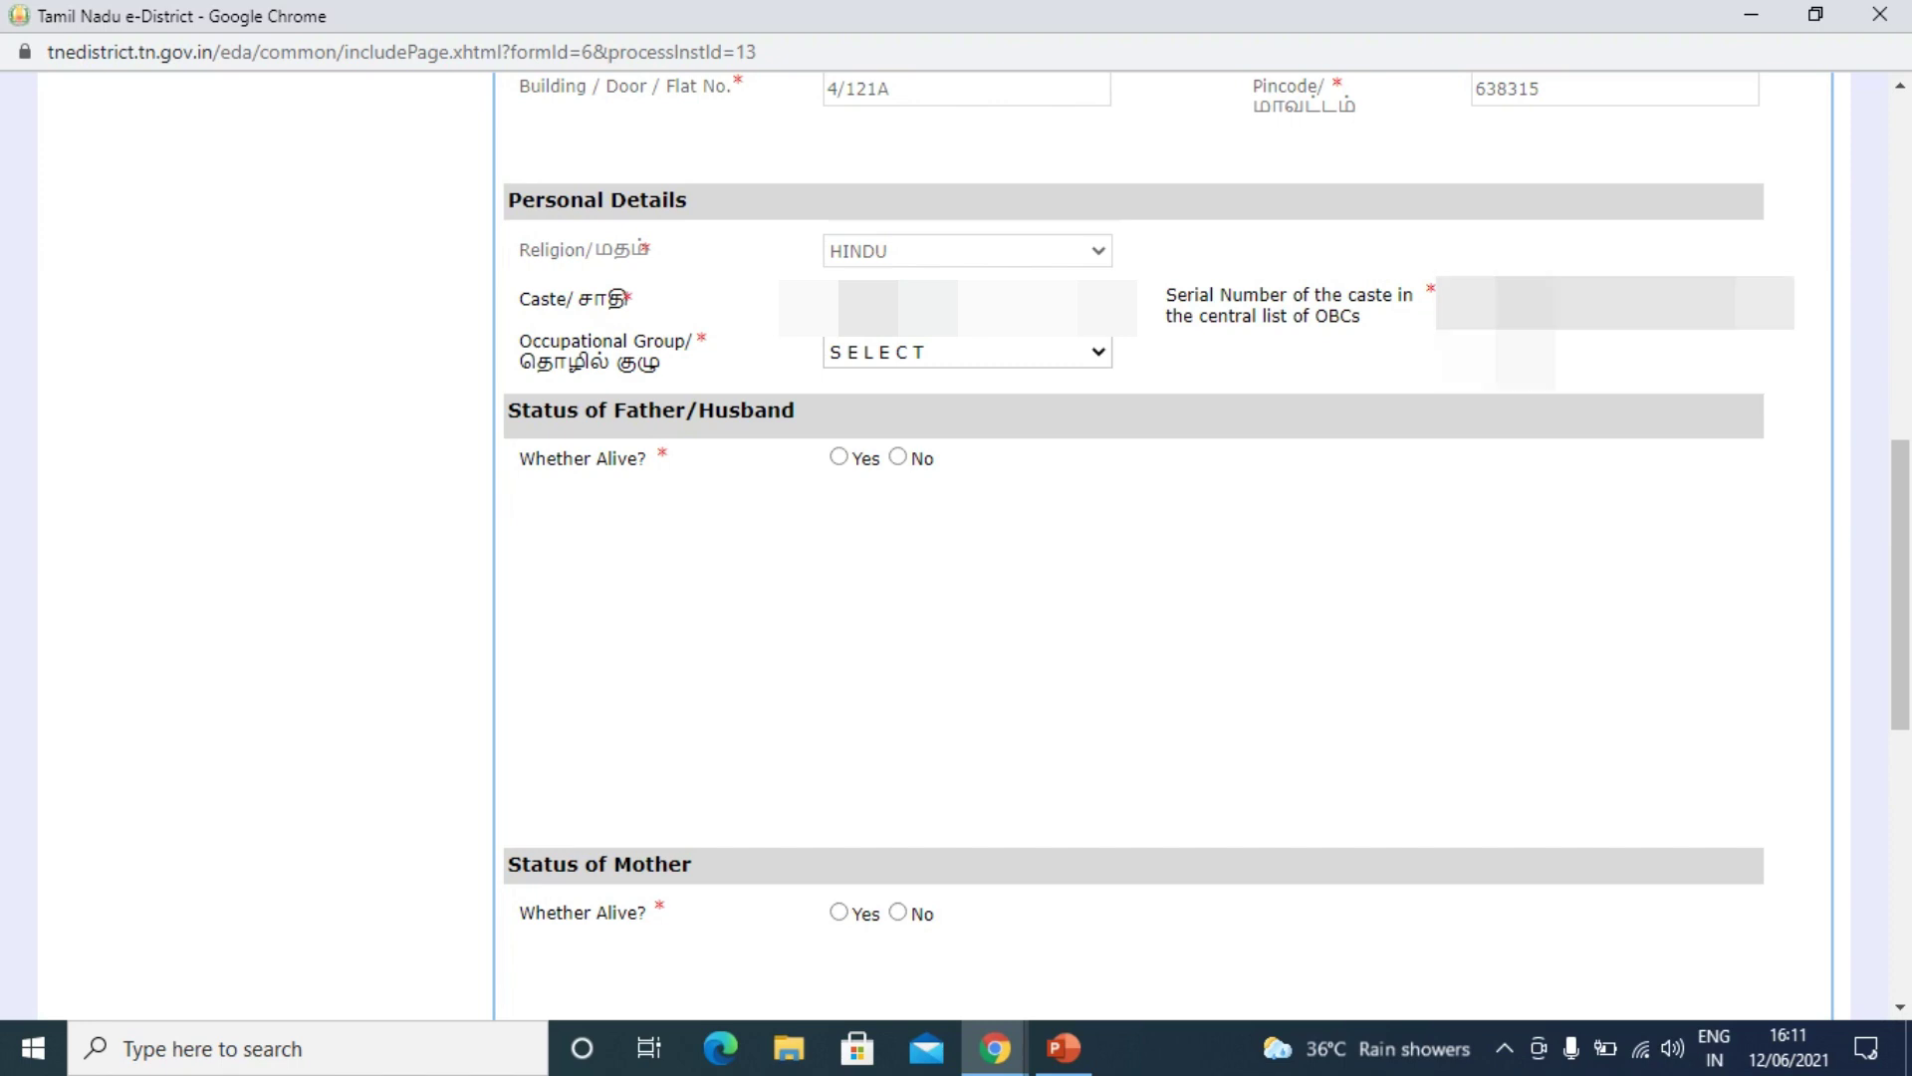
{"action": "left_click", "coordinate": [920, 357]}
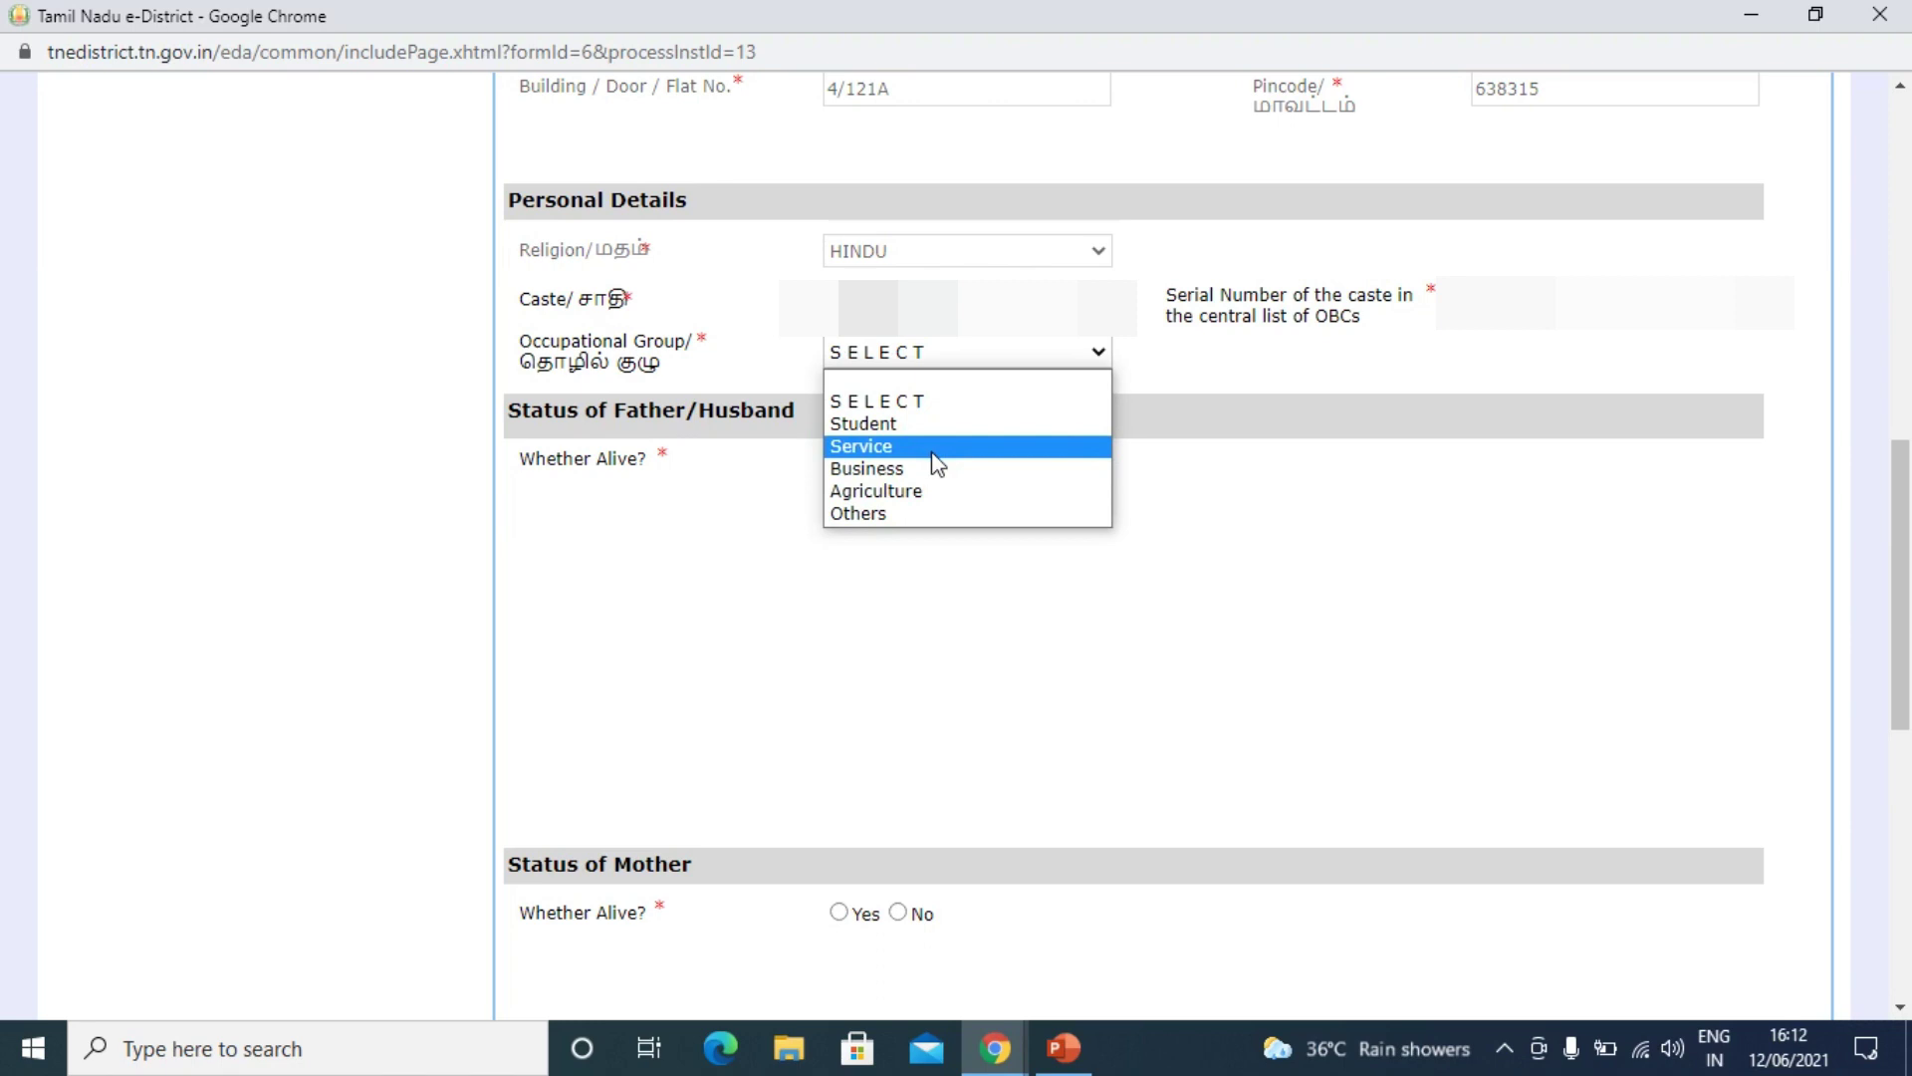
{"action": "left_click", "coordinate": [918, 514]}
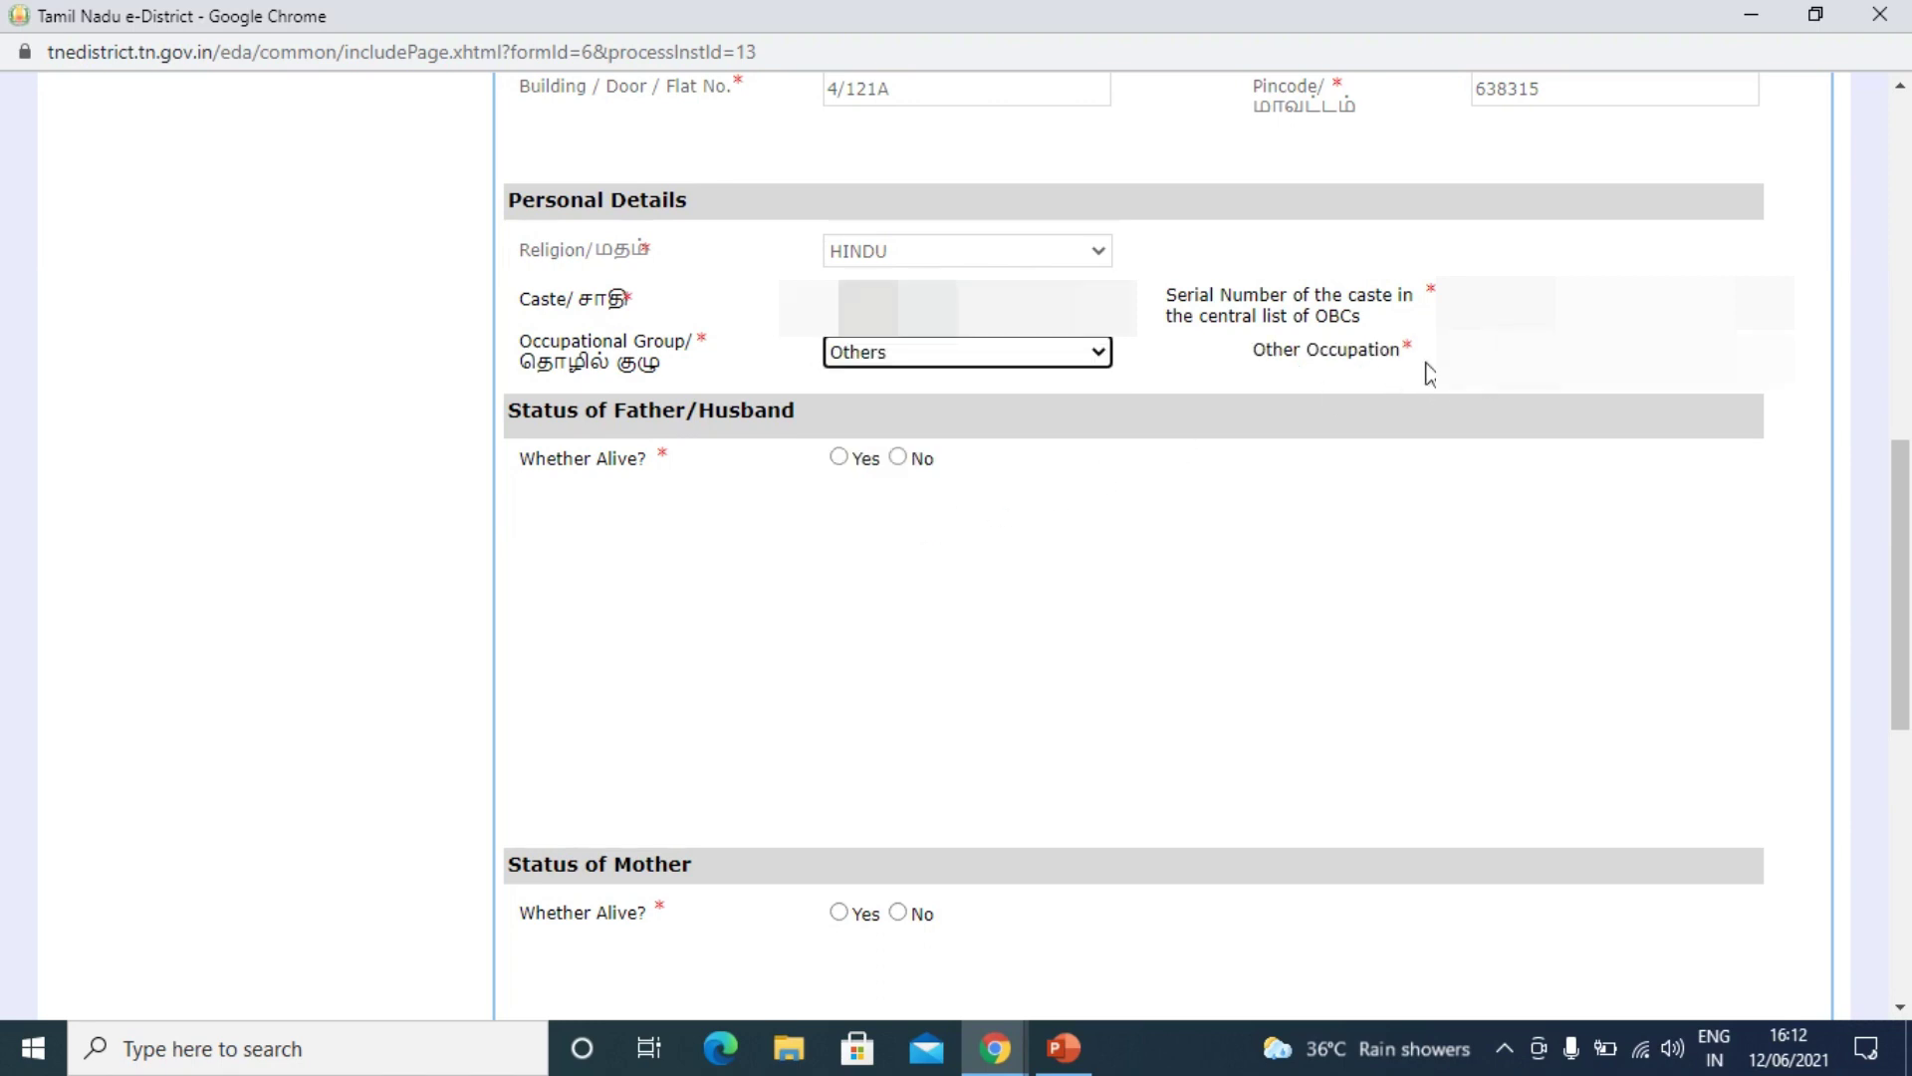
{"action": "left_click", "coordinate": [1067, 352]}
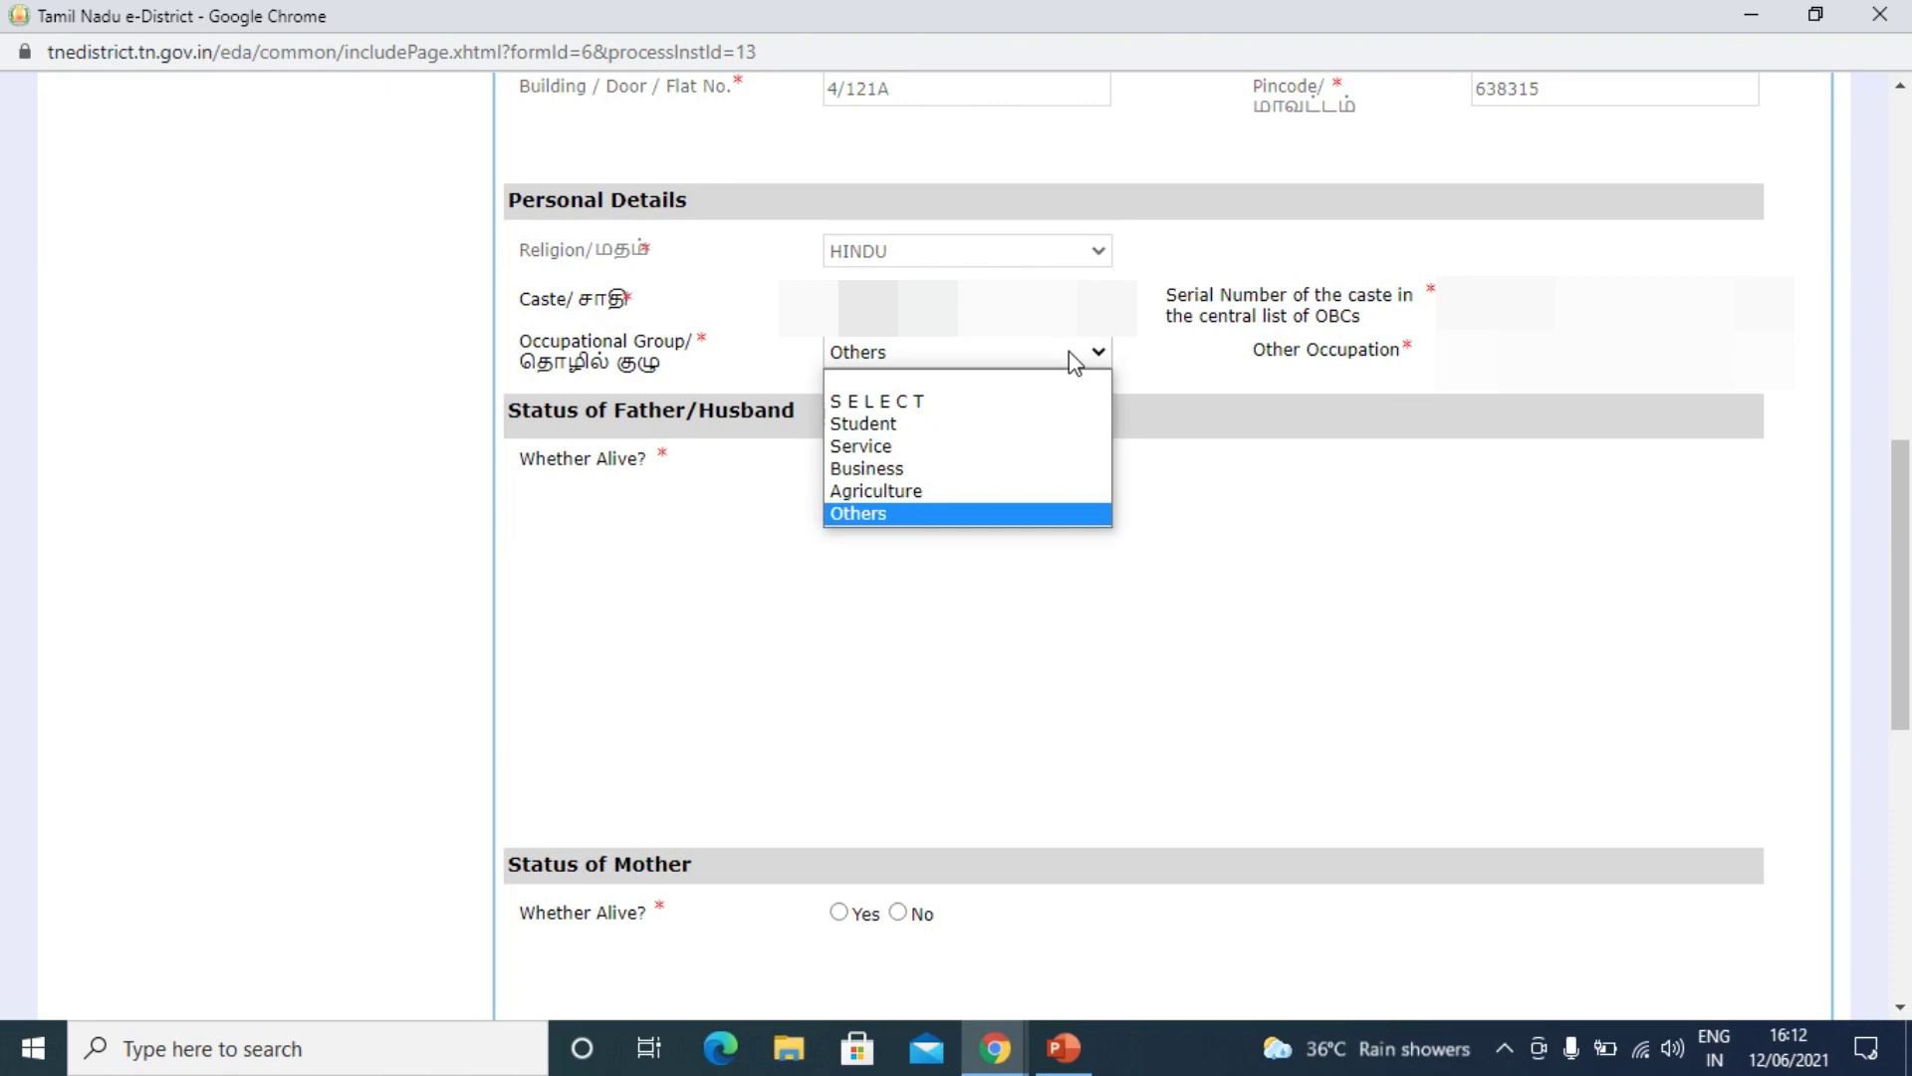
{"action": "left_click", "coordinate": [966, 426]}
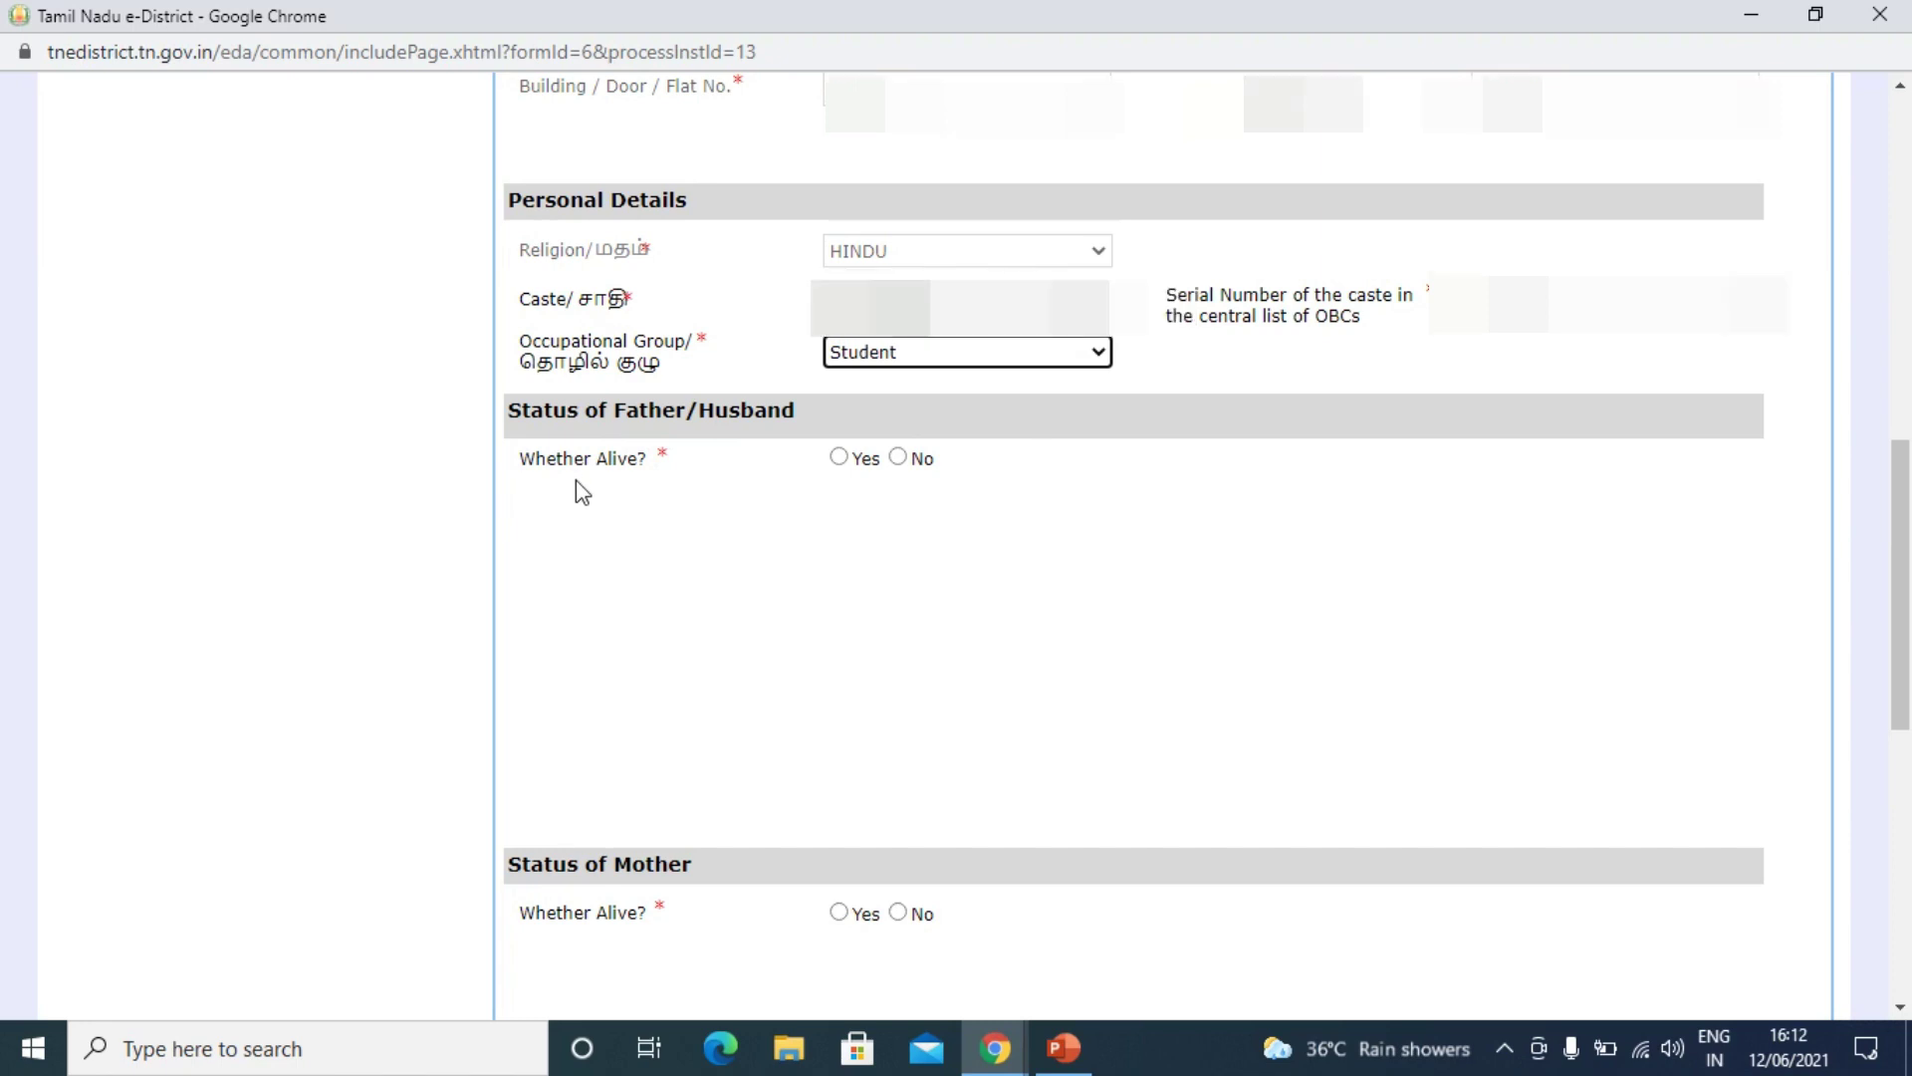
Mark the father as alive with Nature of Occupation Unemployed.
{"action": "left_click", "coordinate": [839, 457]}
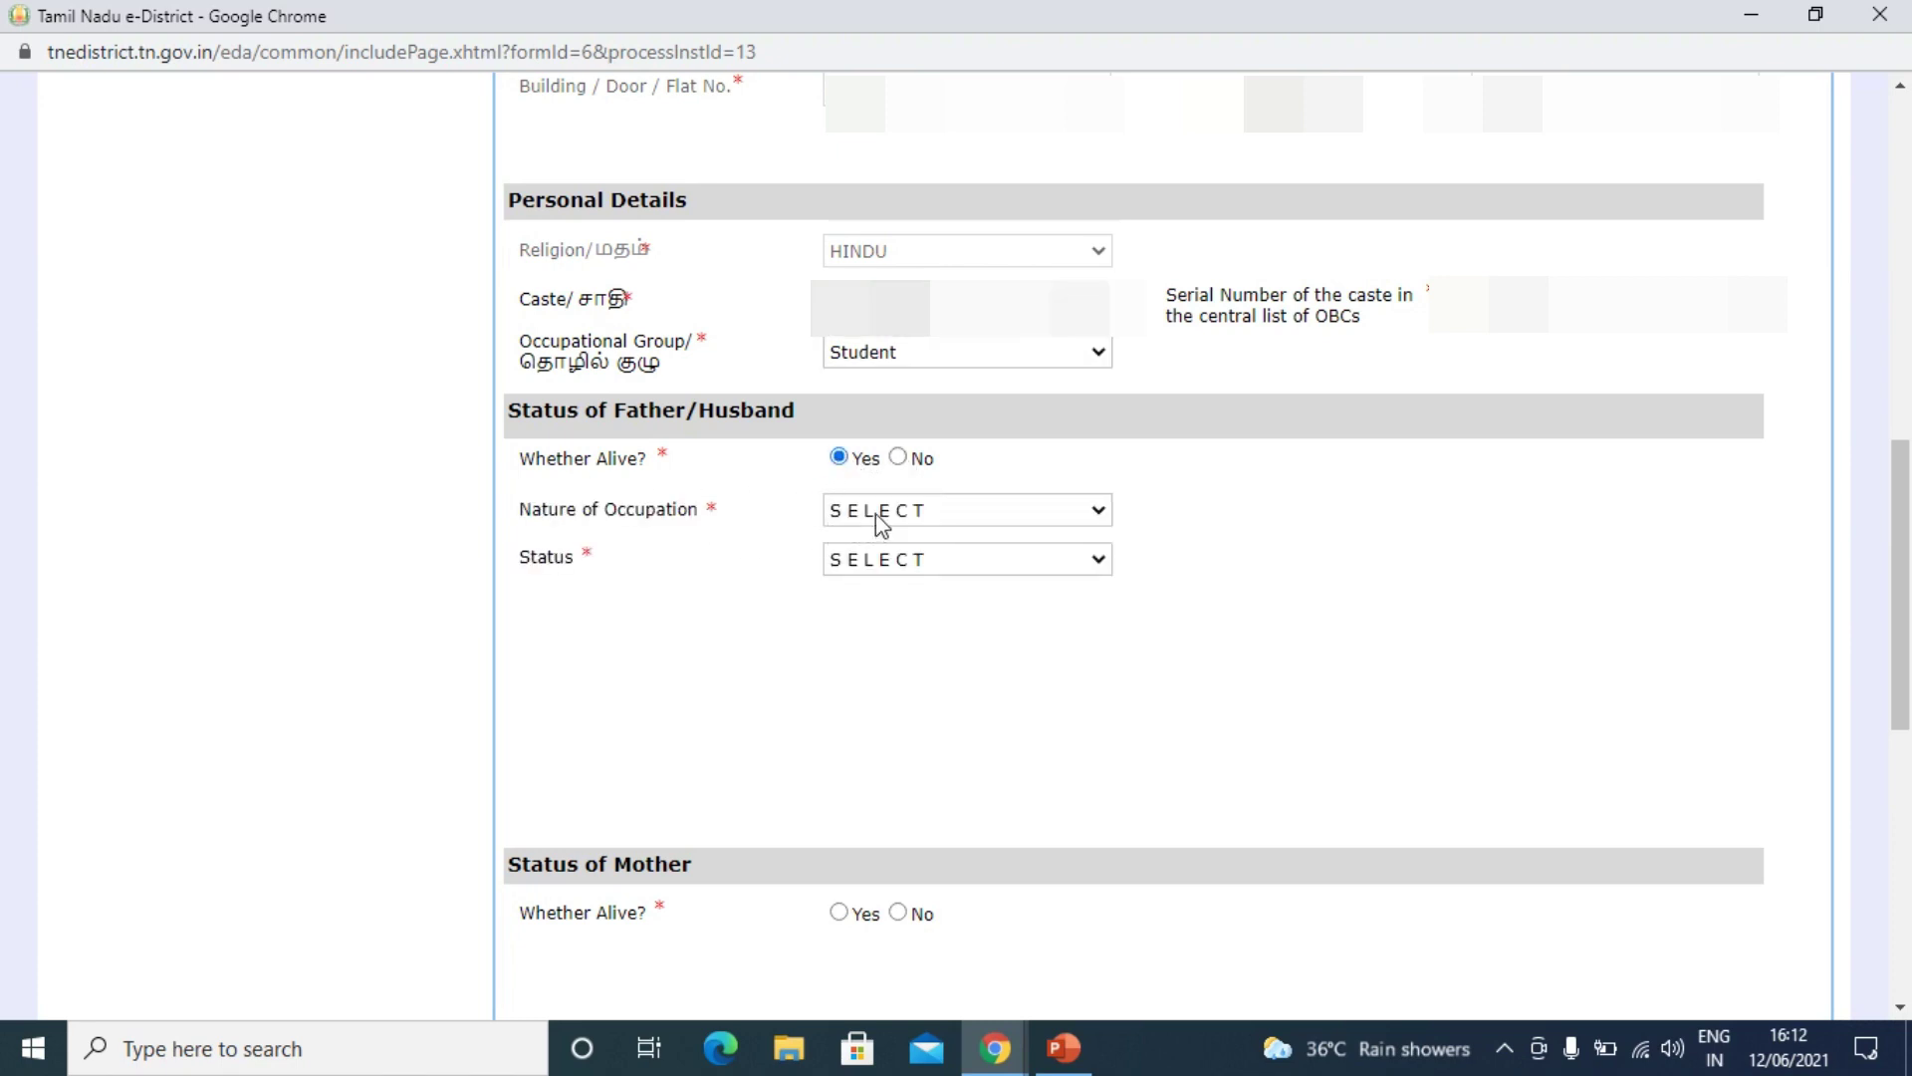
{"action": "left_click", "coordinate": [880, 512]}
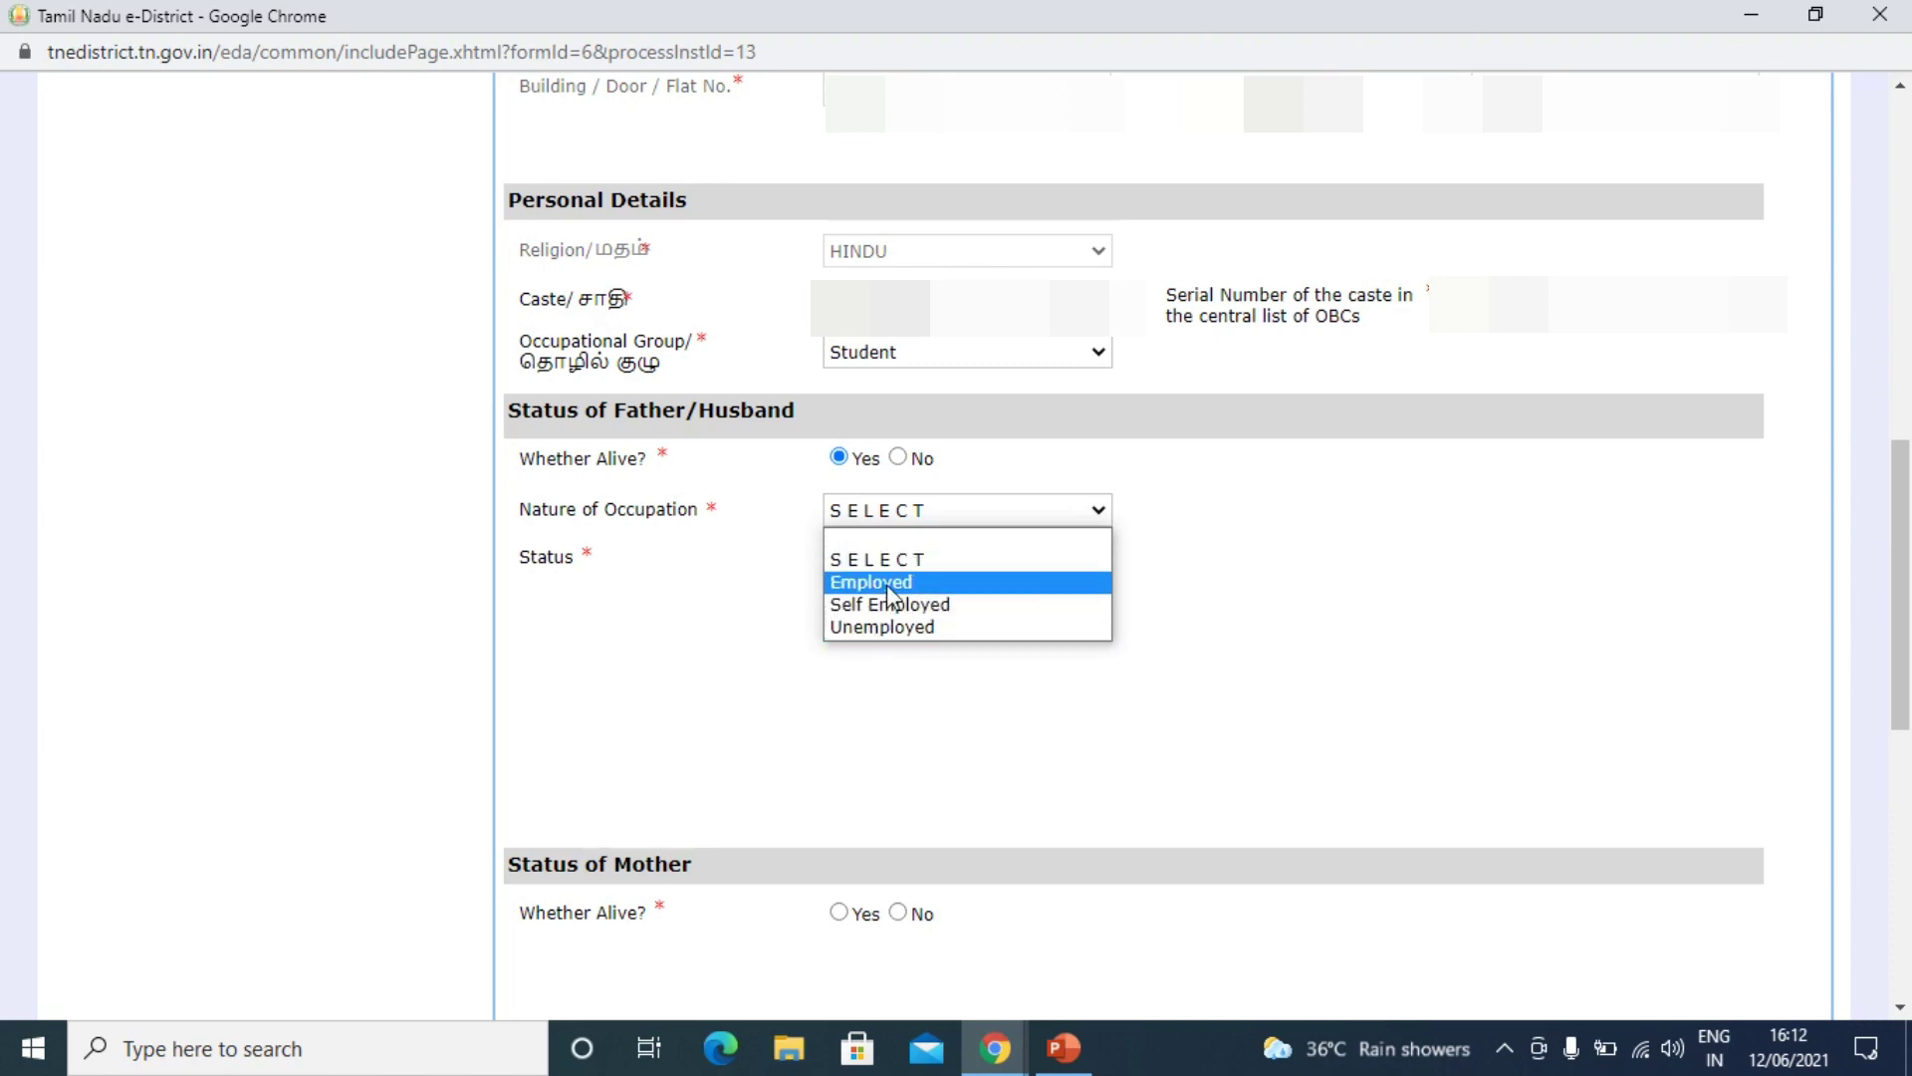
{"action": "left_click", "coordinate": [886, 590]}
{"action": "left_click", "coordinate": [900, 568]}
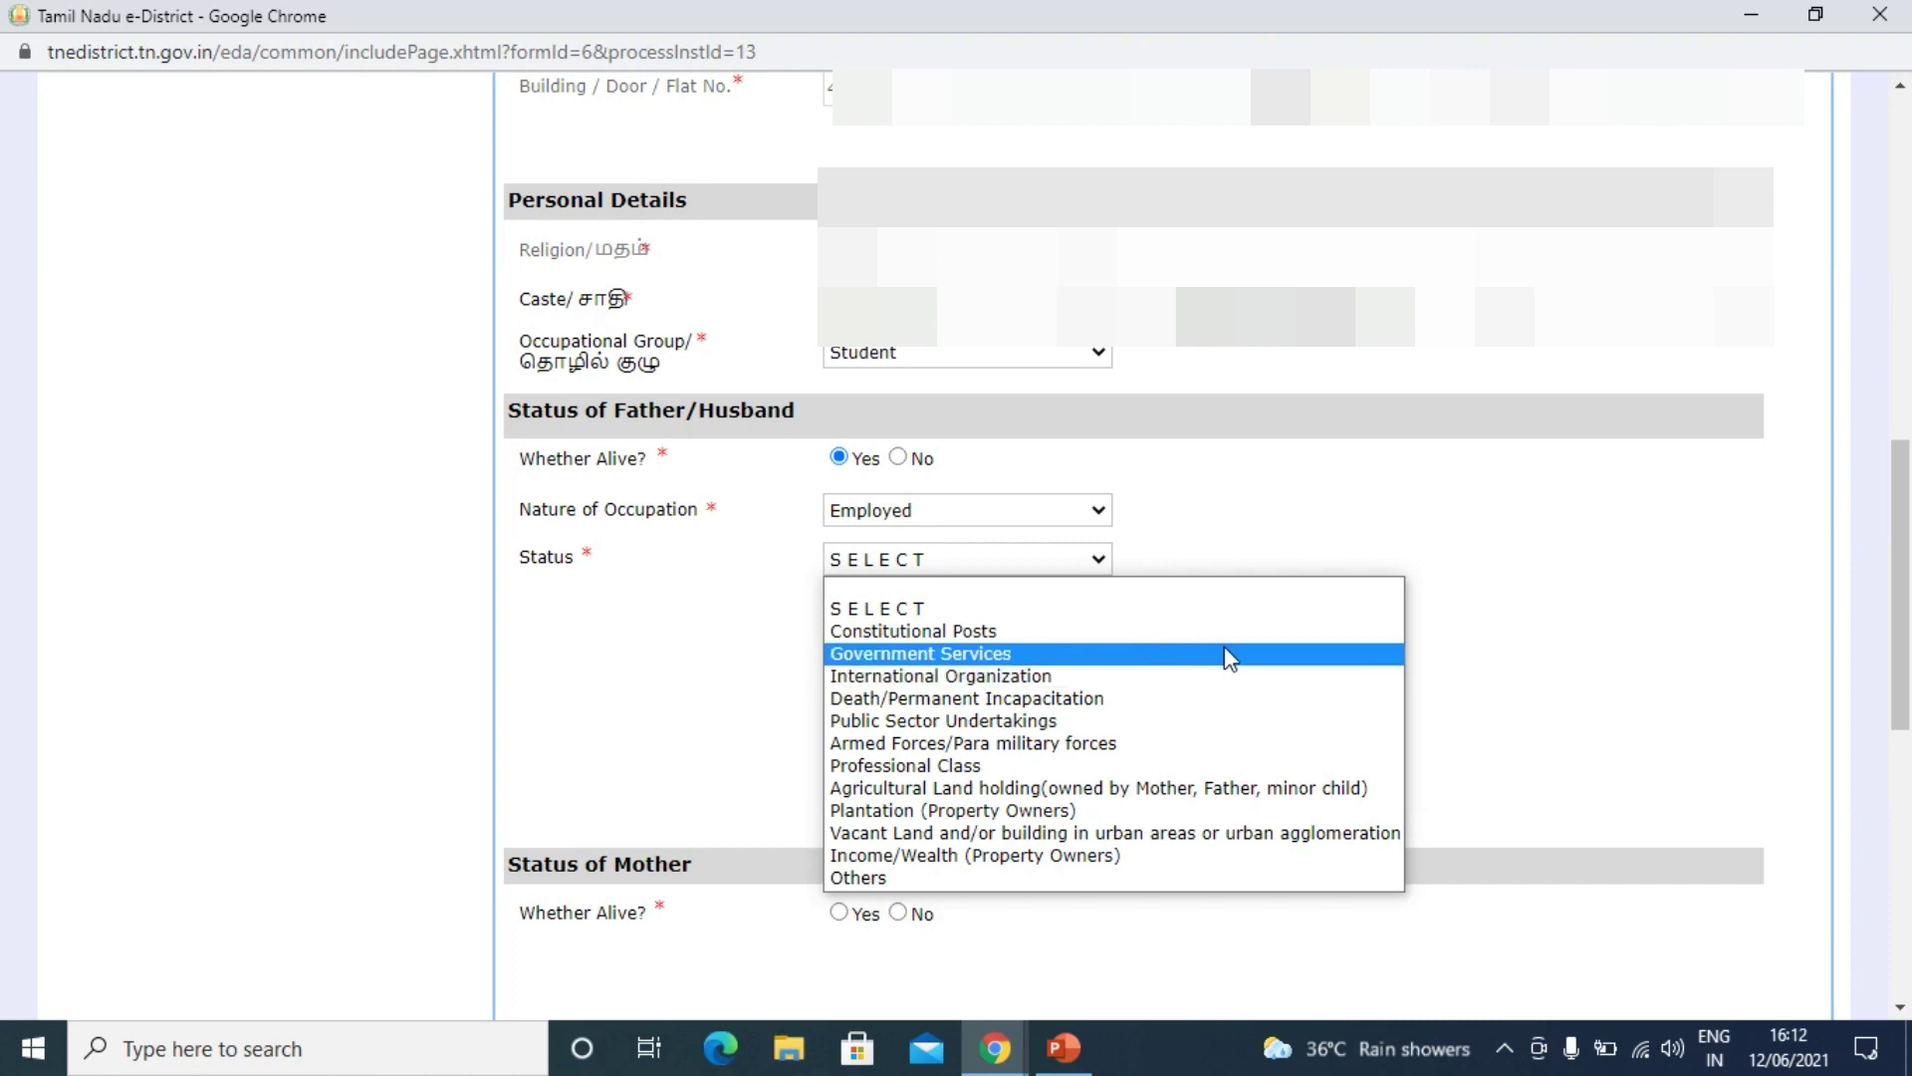
{"action": "left_click", "coordinate": [1498, 490]}
{"action": "left_click", "coordinate": [993, 515]}
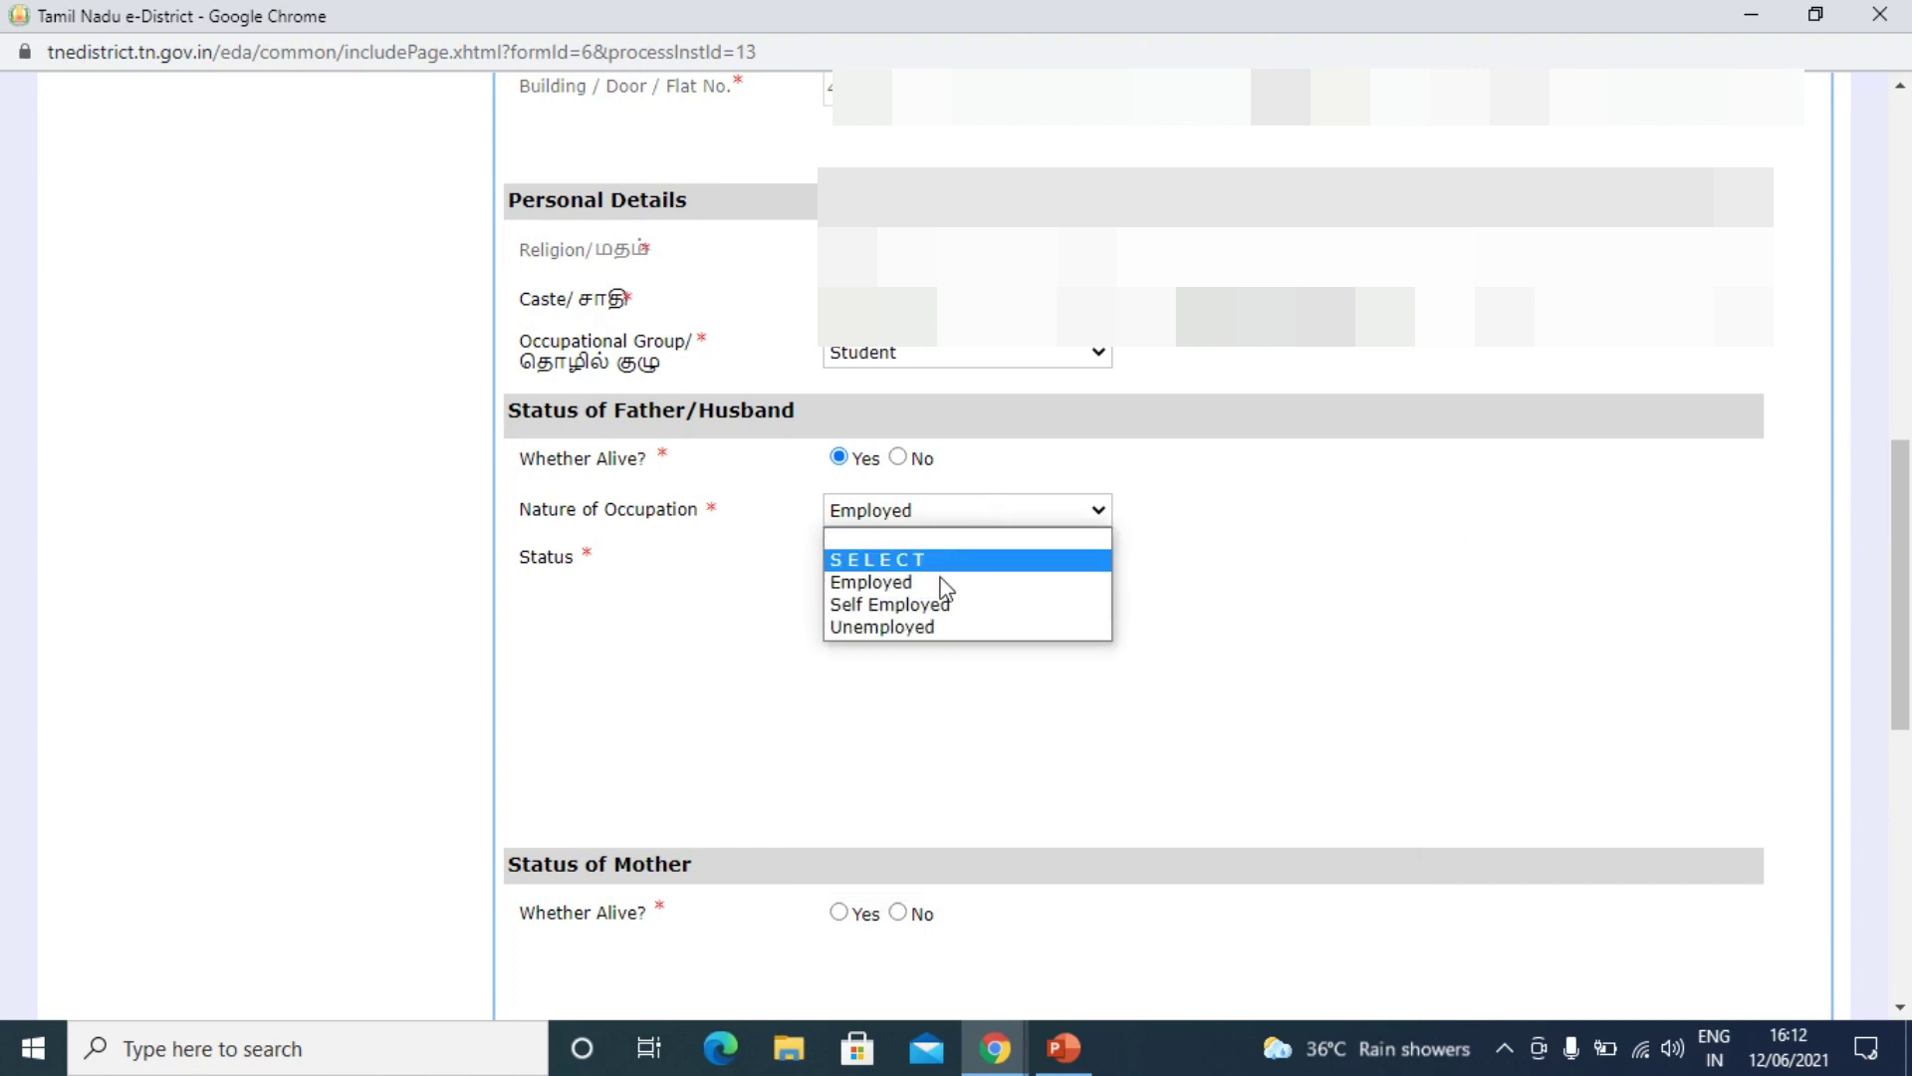
{"action": "left_click", "coordinate": [911, 627]}
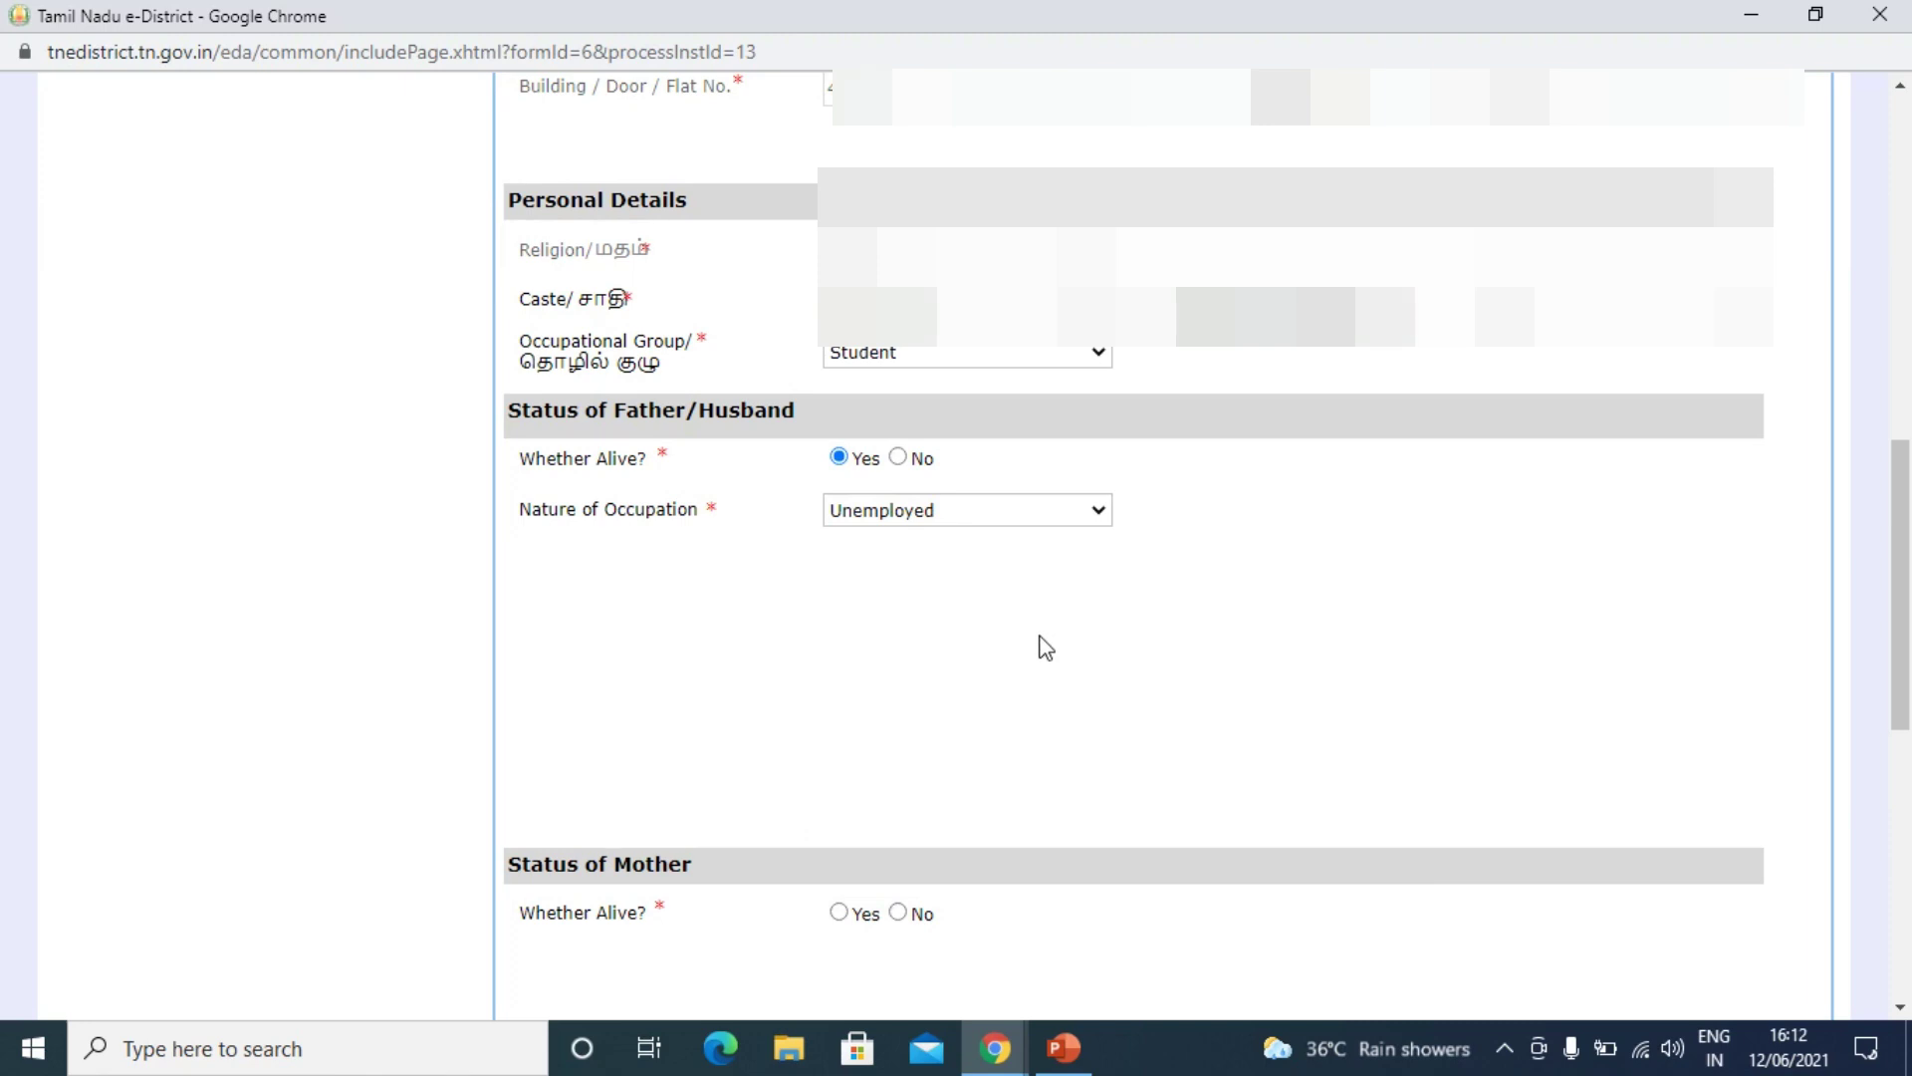
Mark the mother as alive with Nature of Occupation Unemployed.
{"action": "scroll", "coordinate": [1037, 643], "scroll_direction": "down", "scroll_amount": 3}
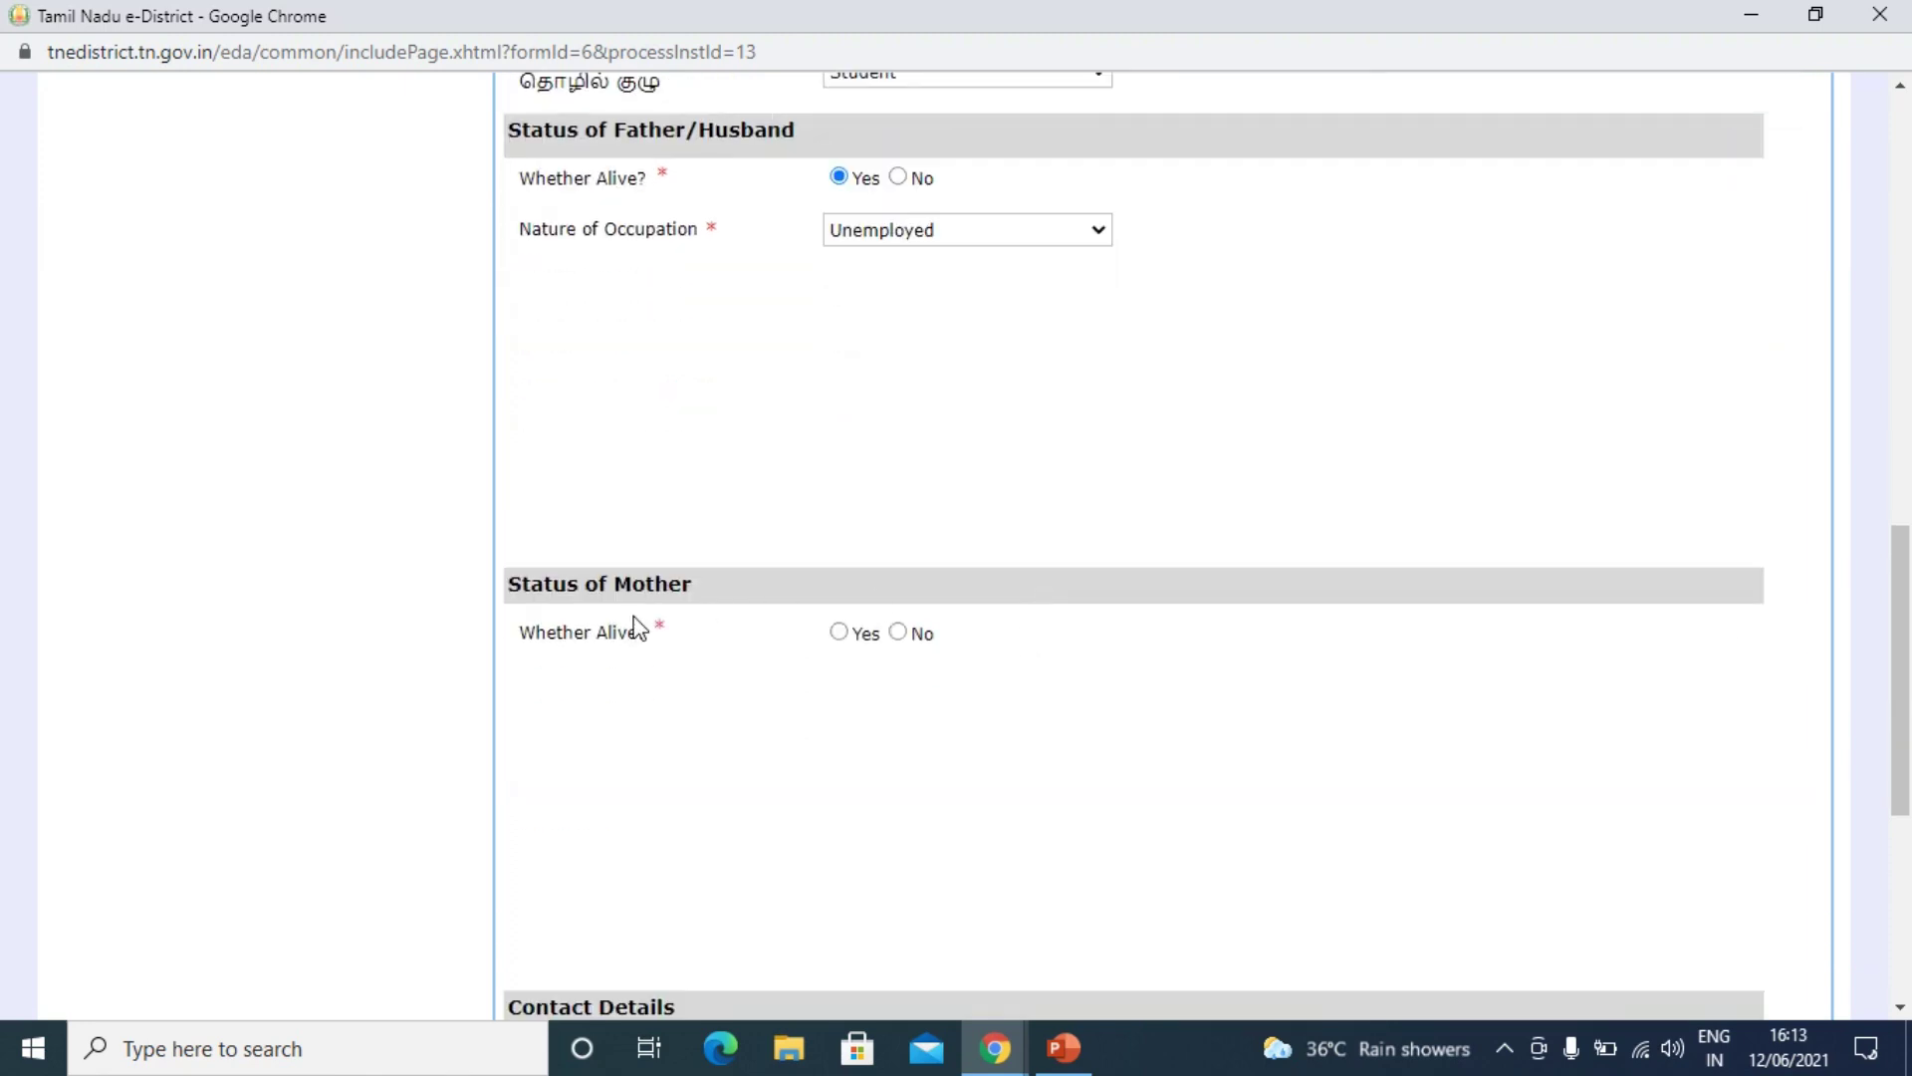
{"action": "left_click", "coordinate": [839, 633]}
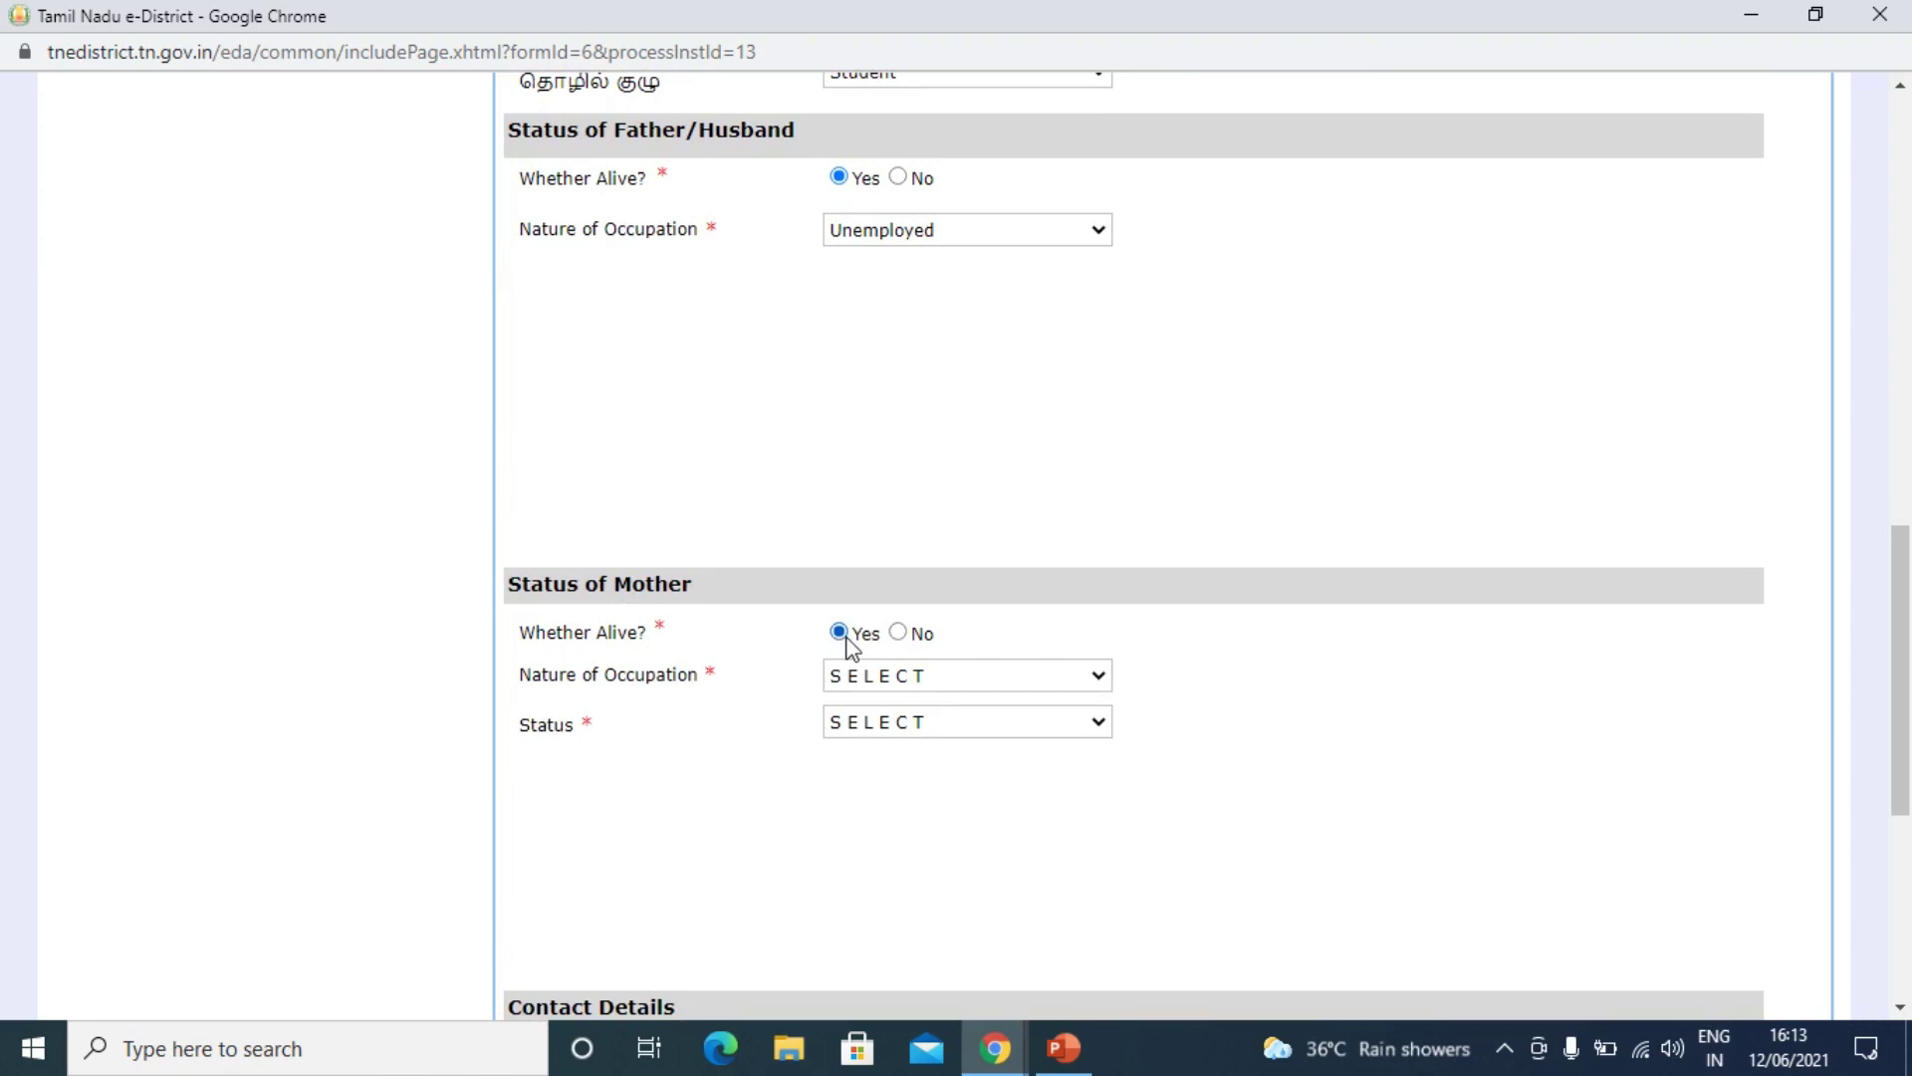
{"action": "left_click", "coordinate": [859, 677]}
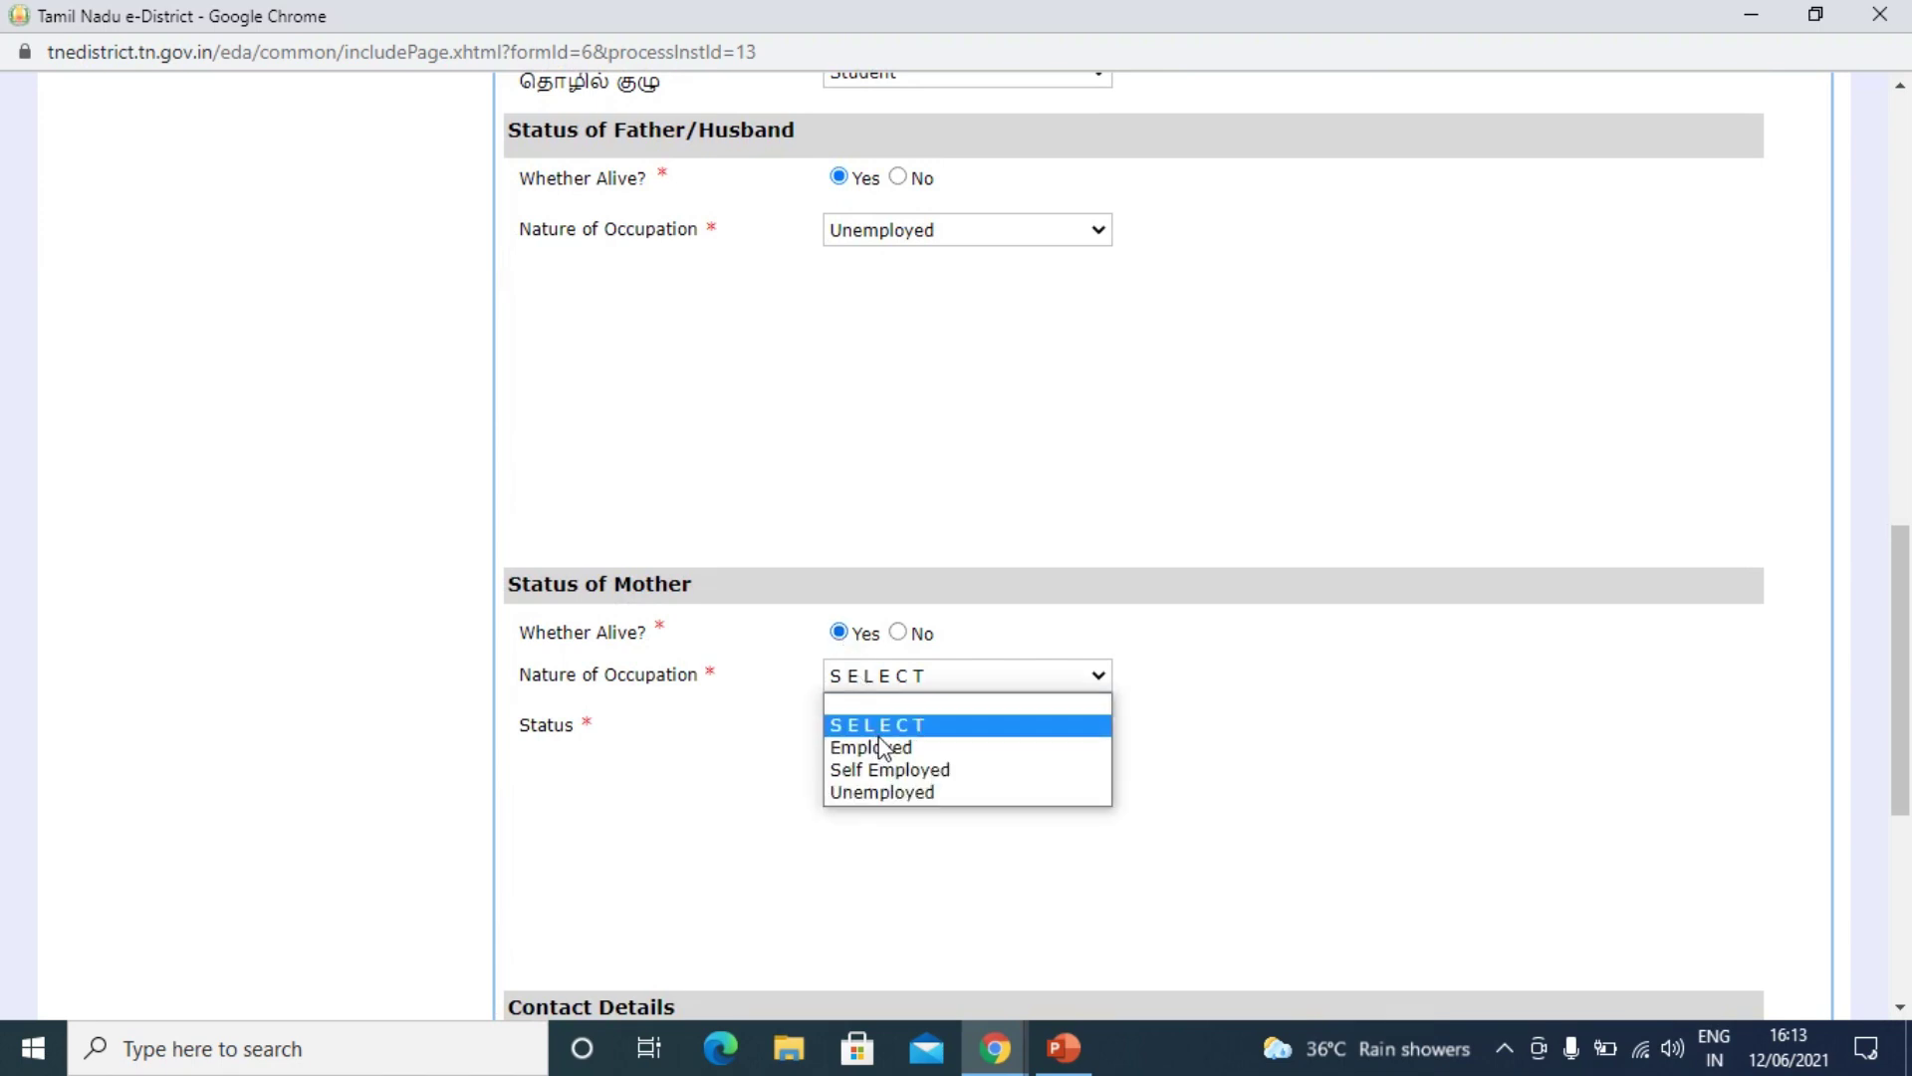
{"action": "left_click", "coordinate": [889, 792]}
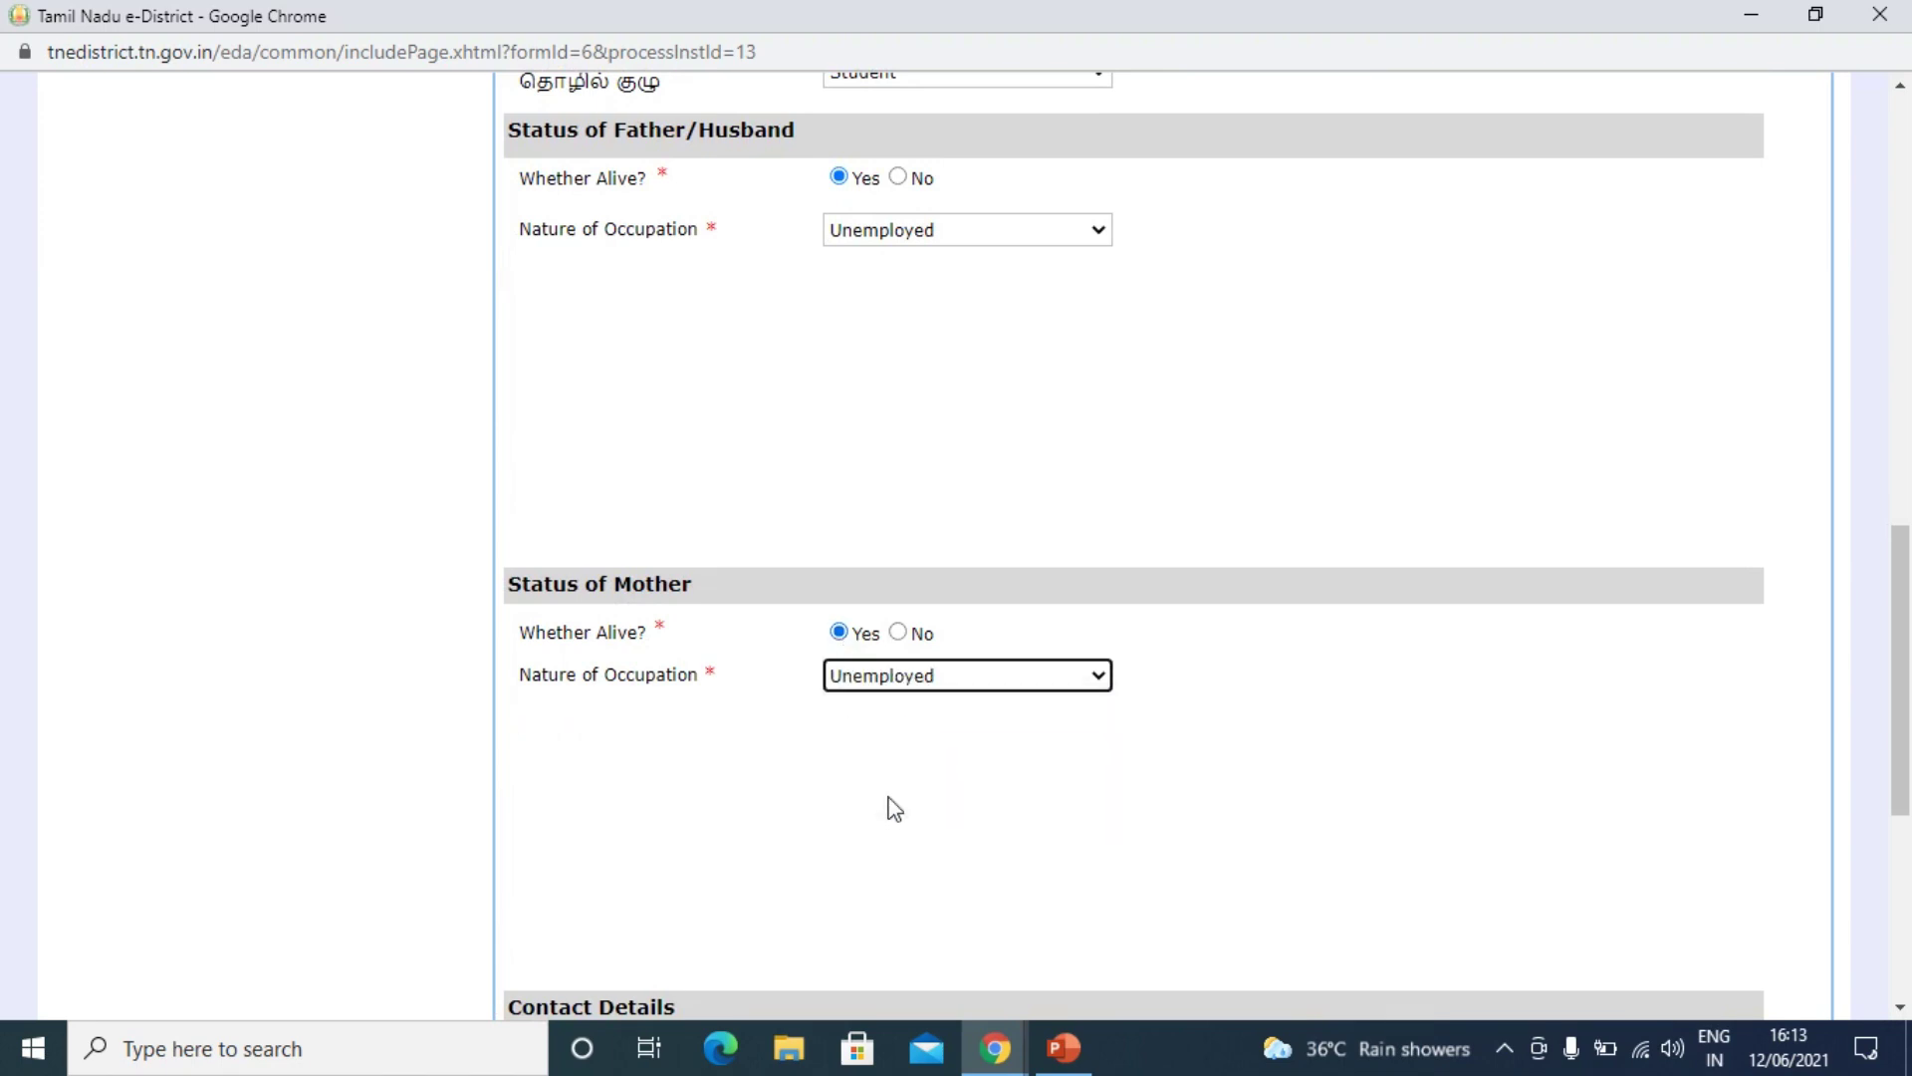
{"action": "scroll", "coordinate": [909, 730], "scroll_direction": "down", "scroll_amount": 5}
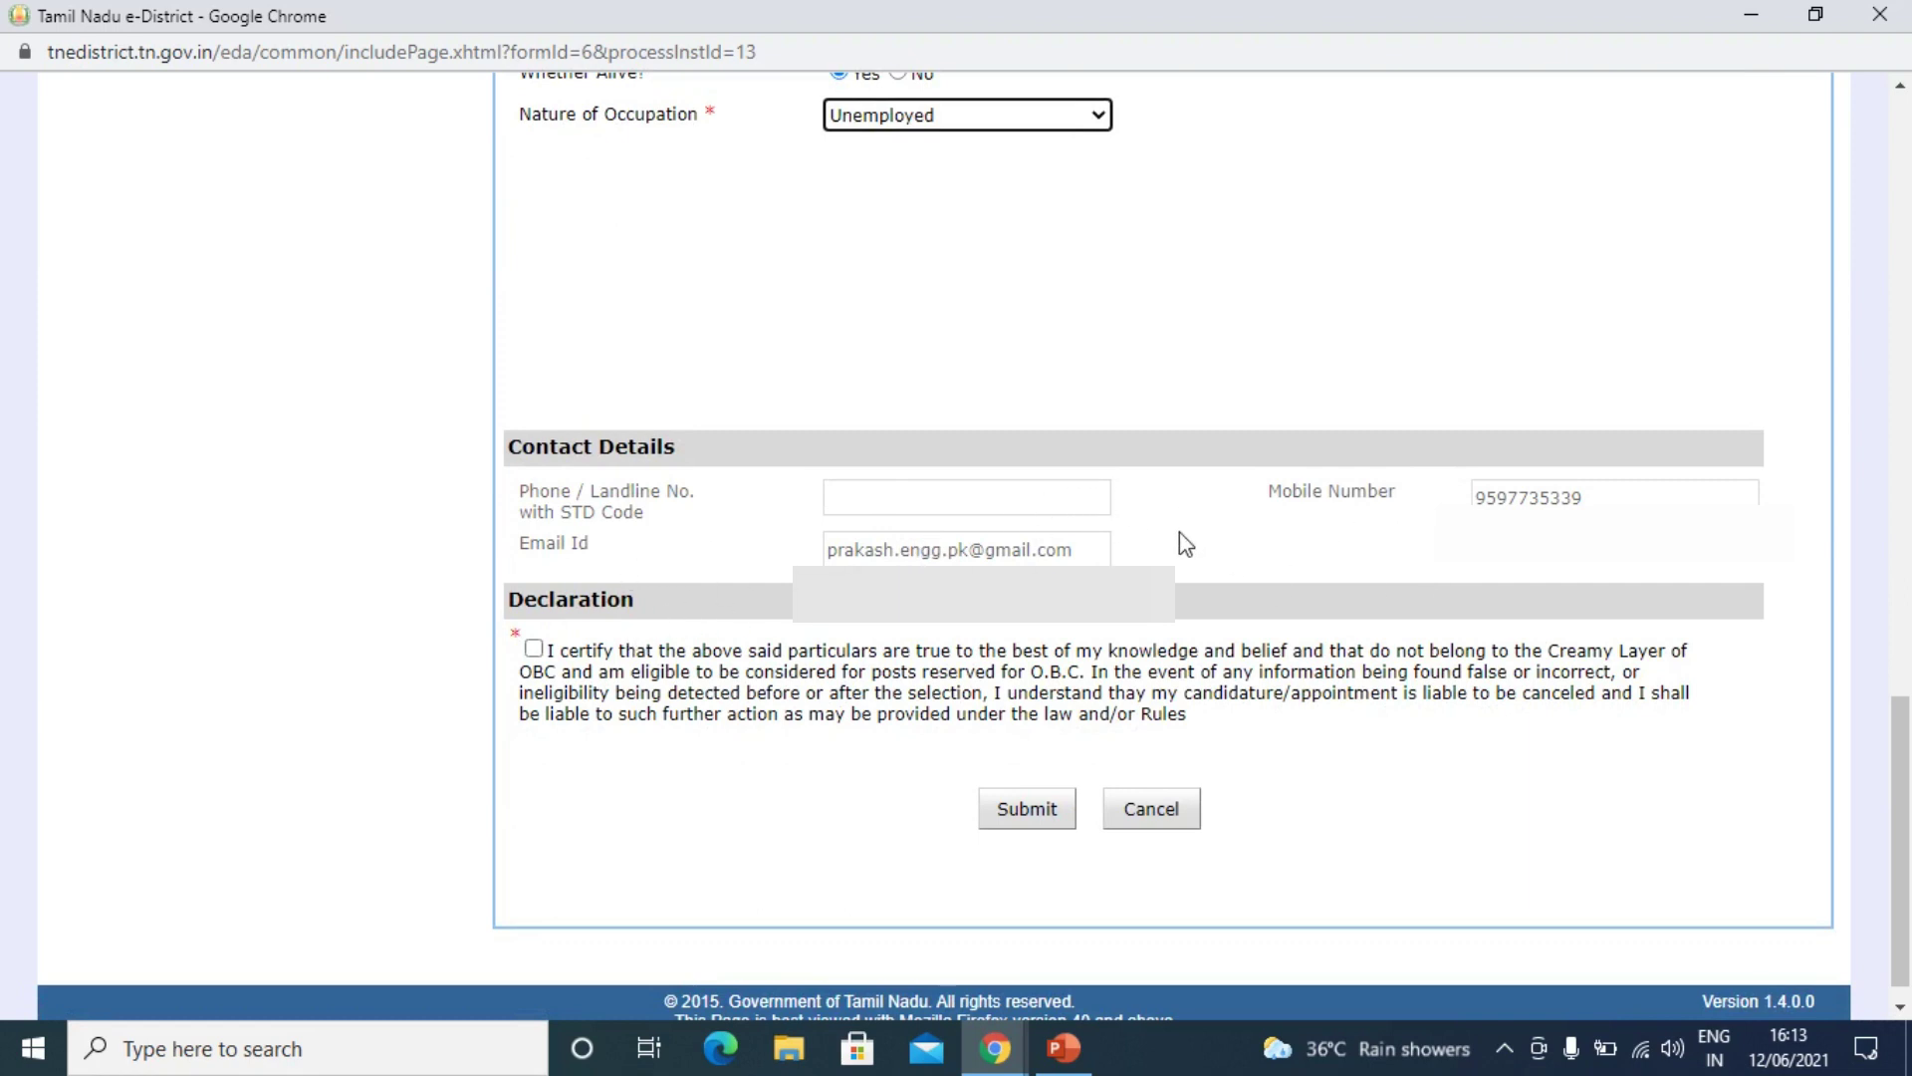
Tick the OBC declaration and submit the application form.
{"action": "left_click", "coordinate": [534, 649]}
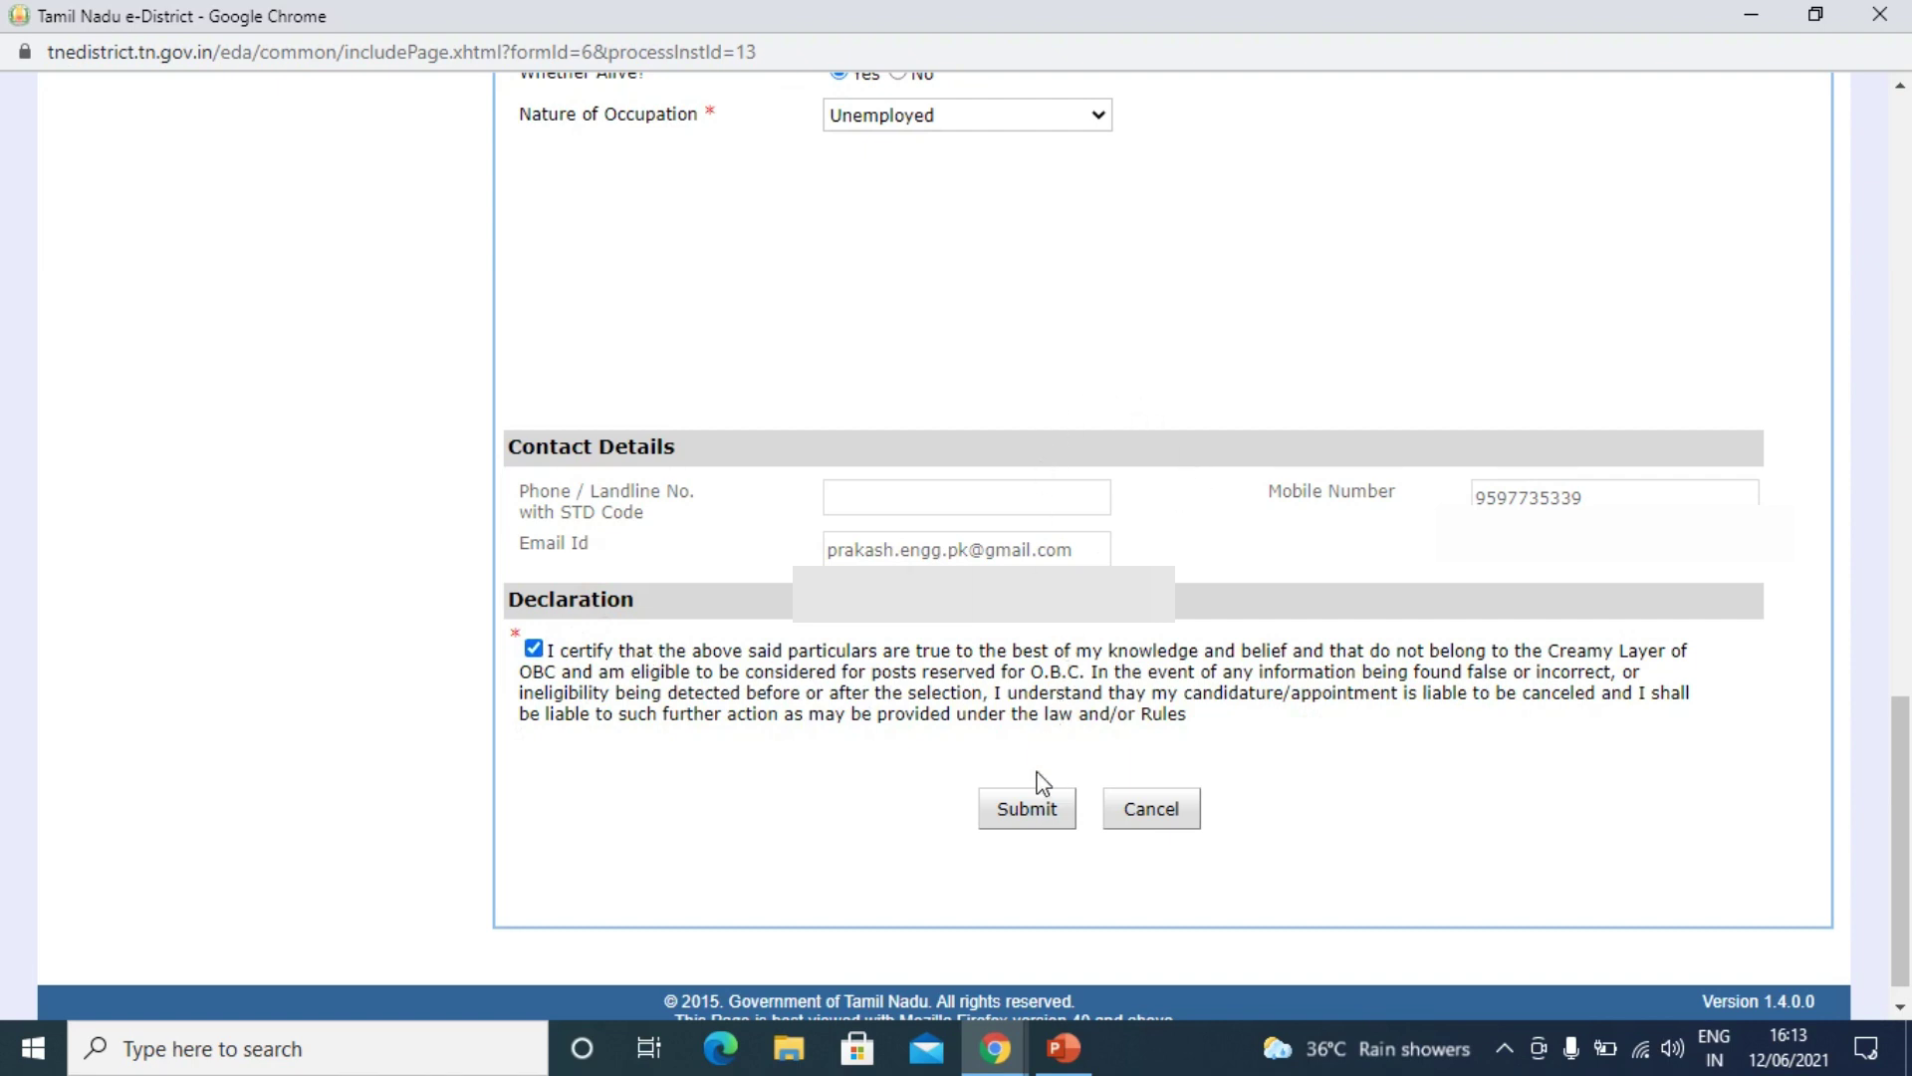
{"action": "left_click", "coordinate": [1021, 811]}
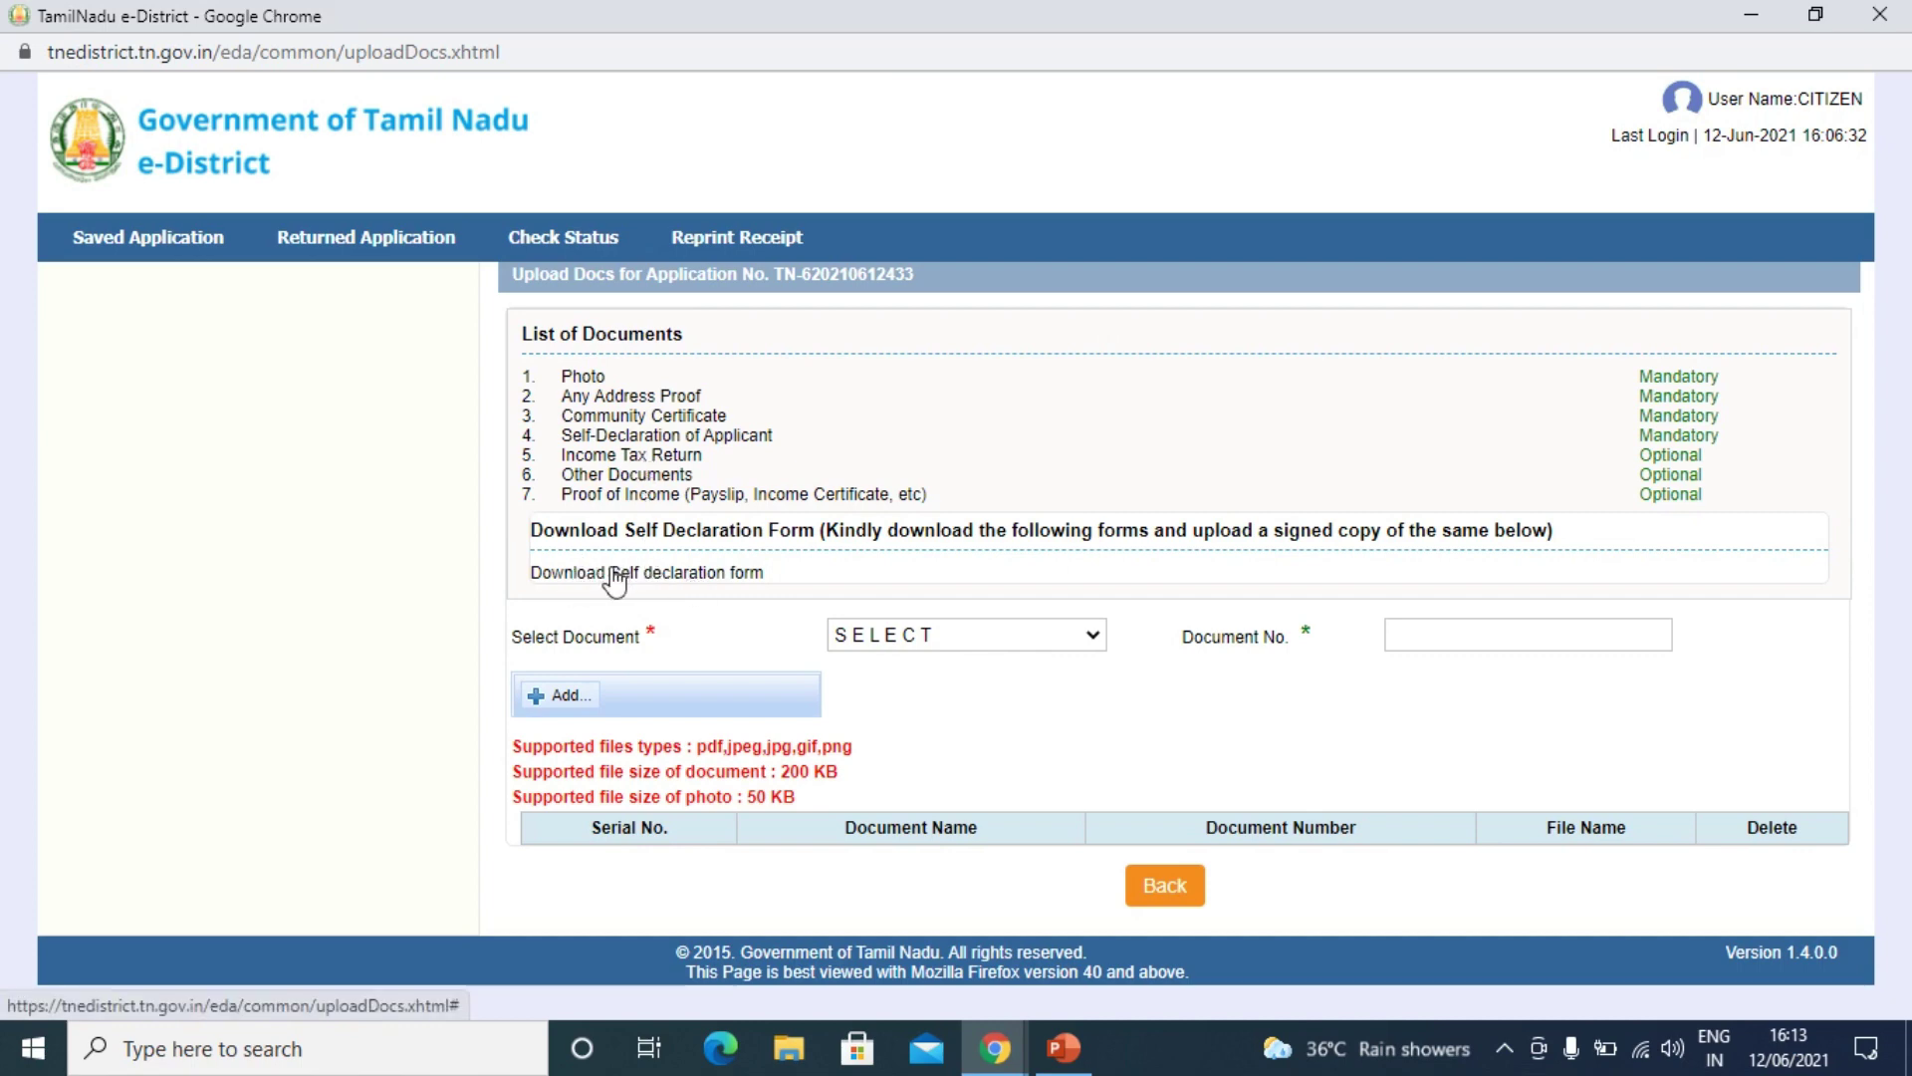
Download the Self Declaration Form and open the PDF from the download bar.
{"action": "left_click", "coordinate": [704, 578]}
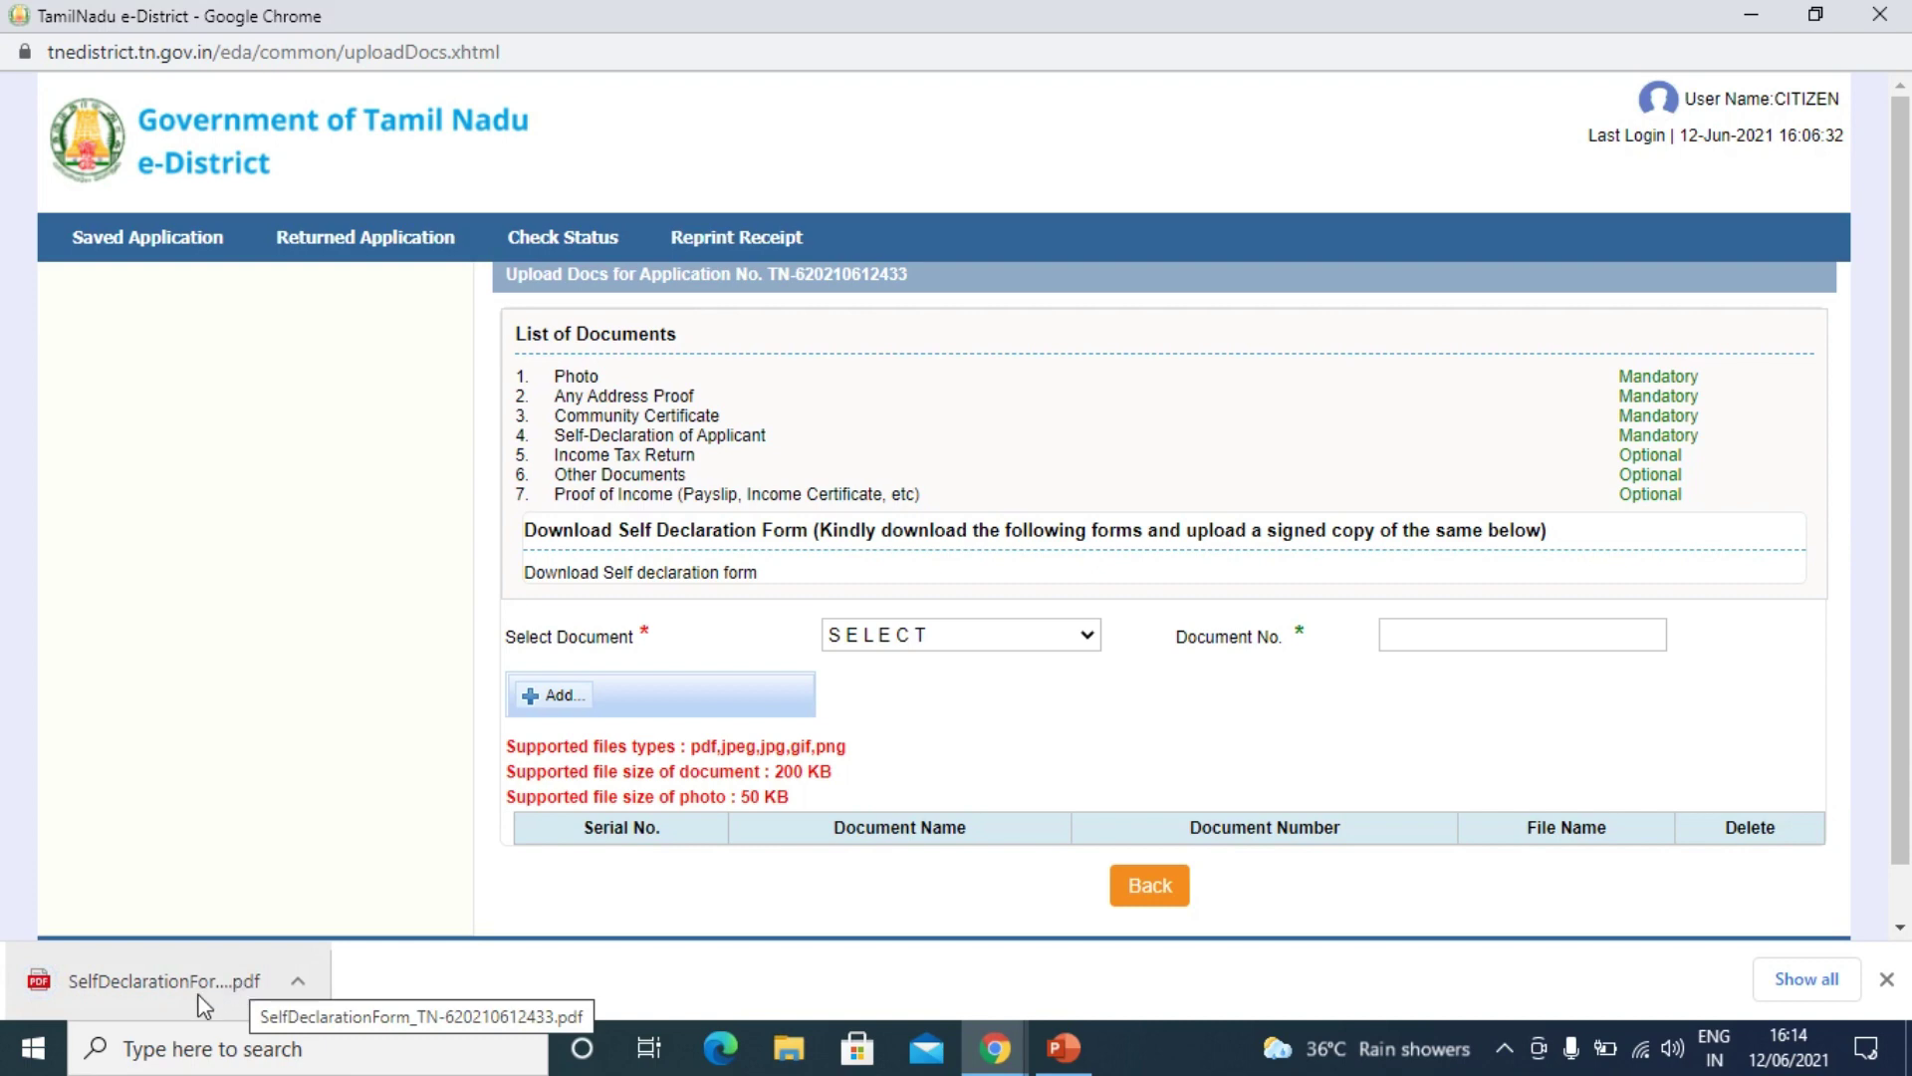
{"action": "left_click", "coordinate": [235, 978]}
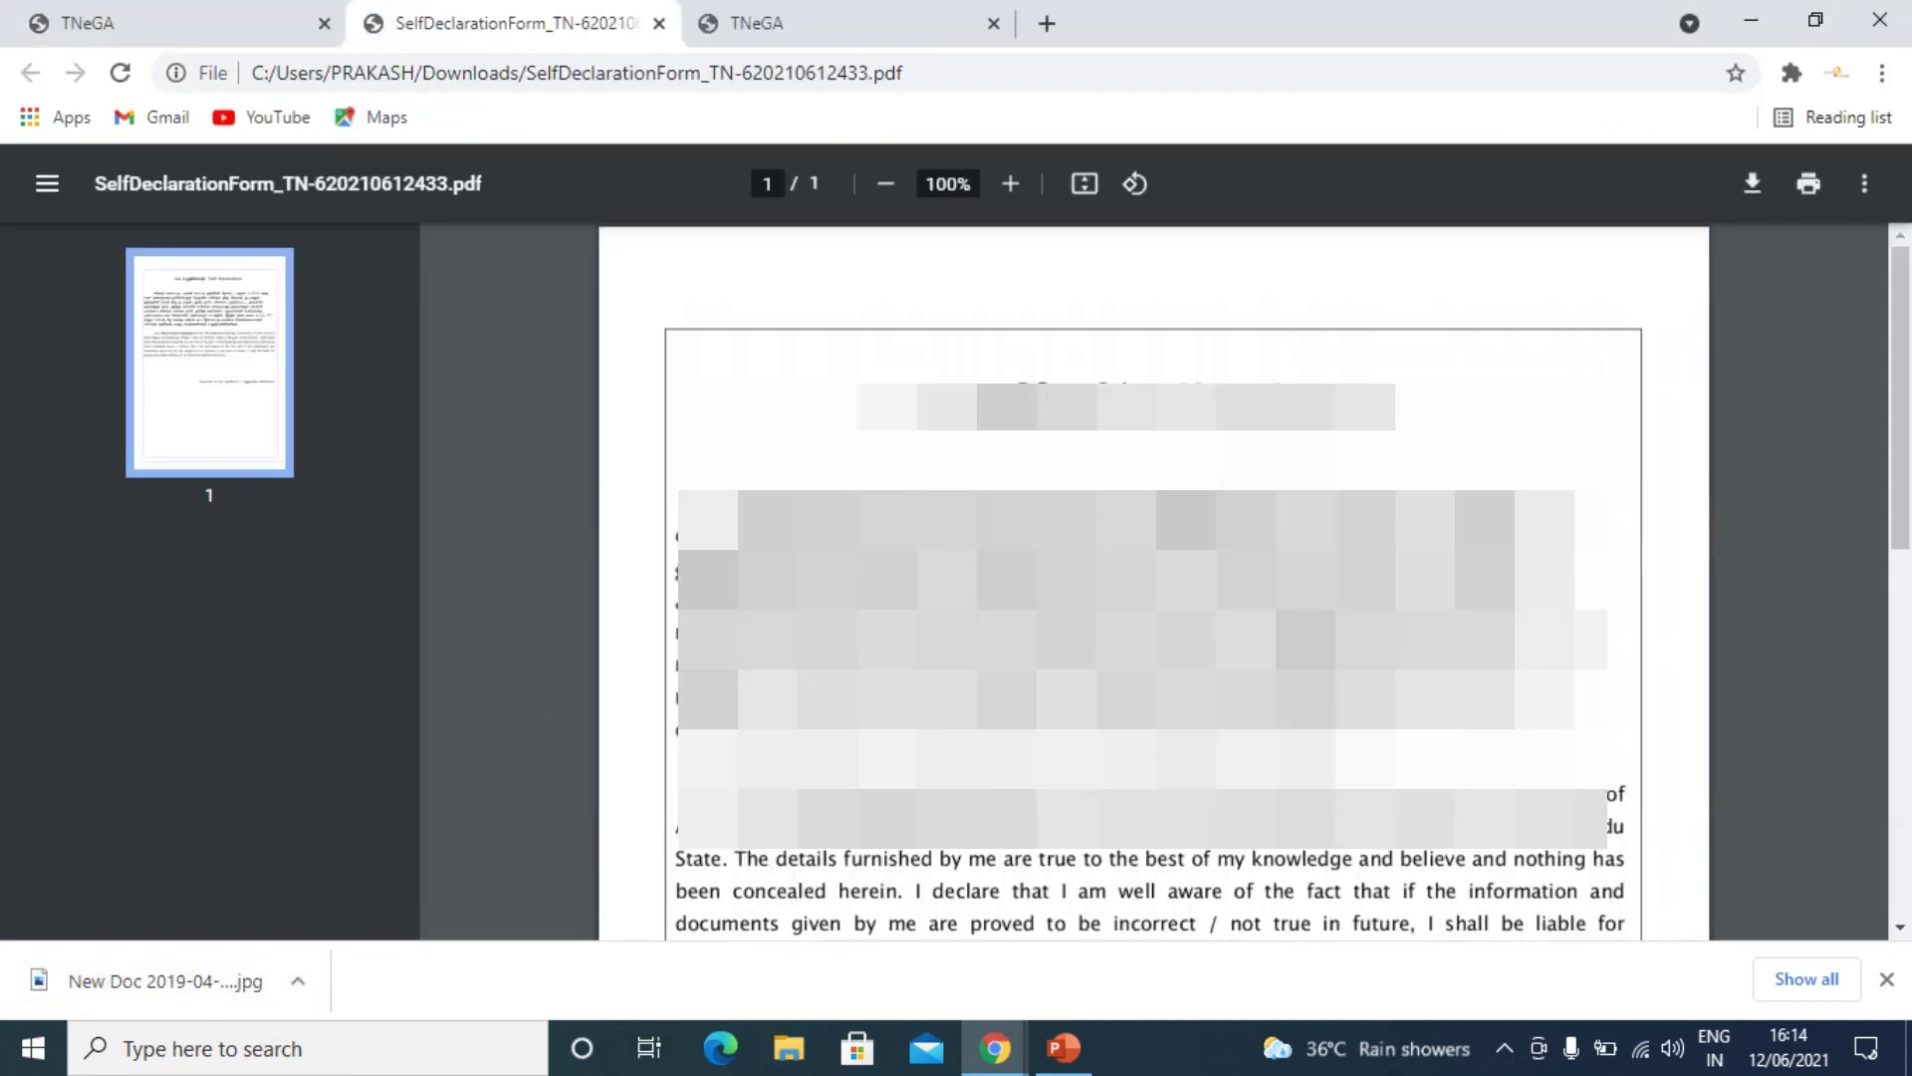
Scroll through the Self Declaration Form PDF to read it.
{"action": "scroll", "coordinate": [1900, 449], "scroll_direction": "down", "scroll_amount": 5}
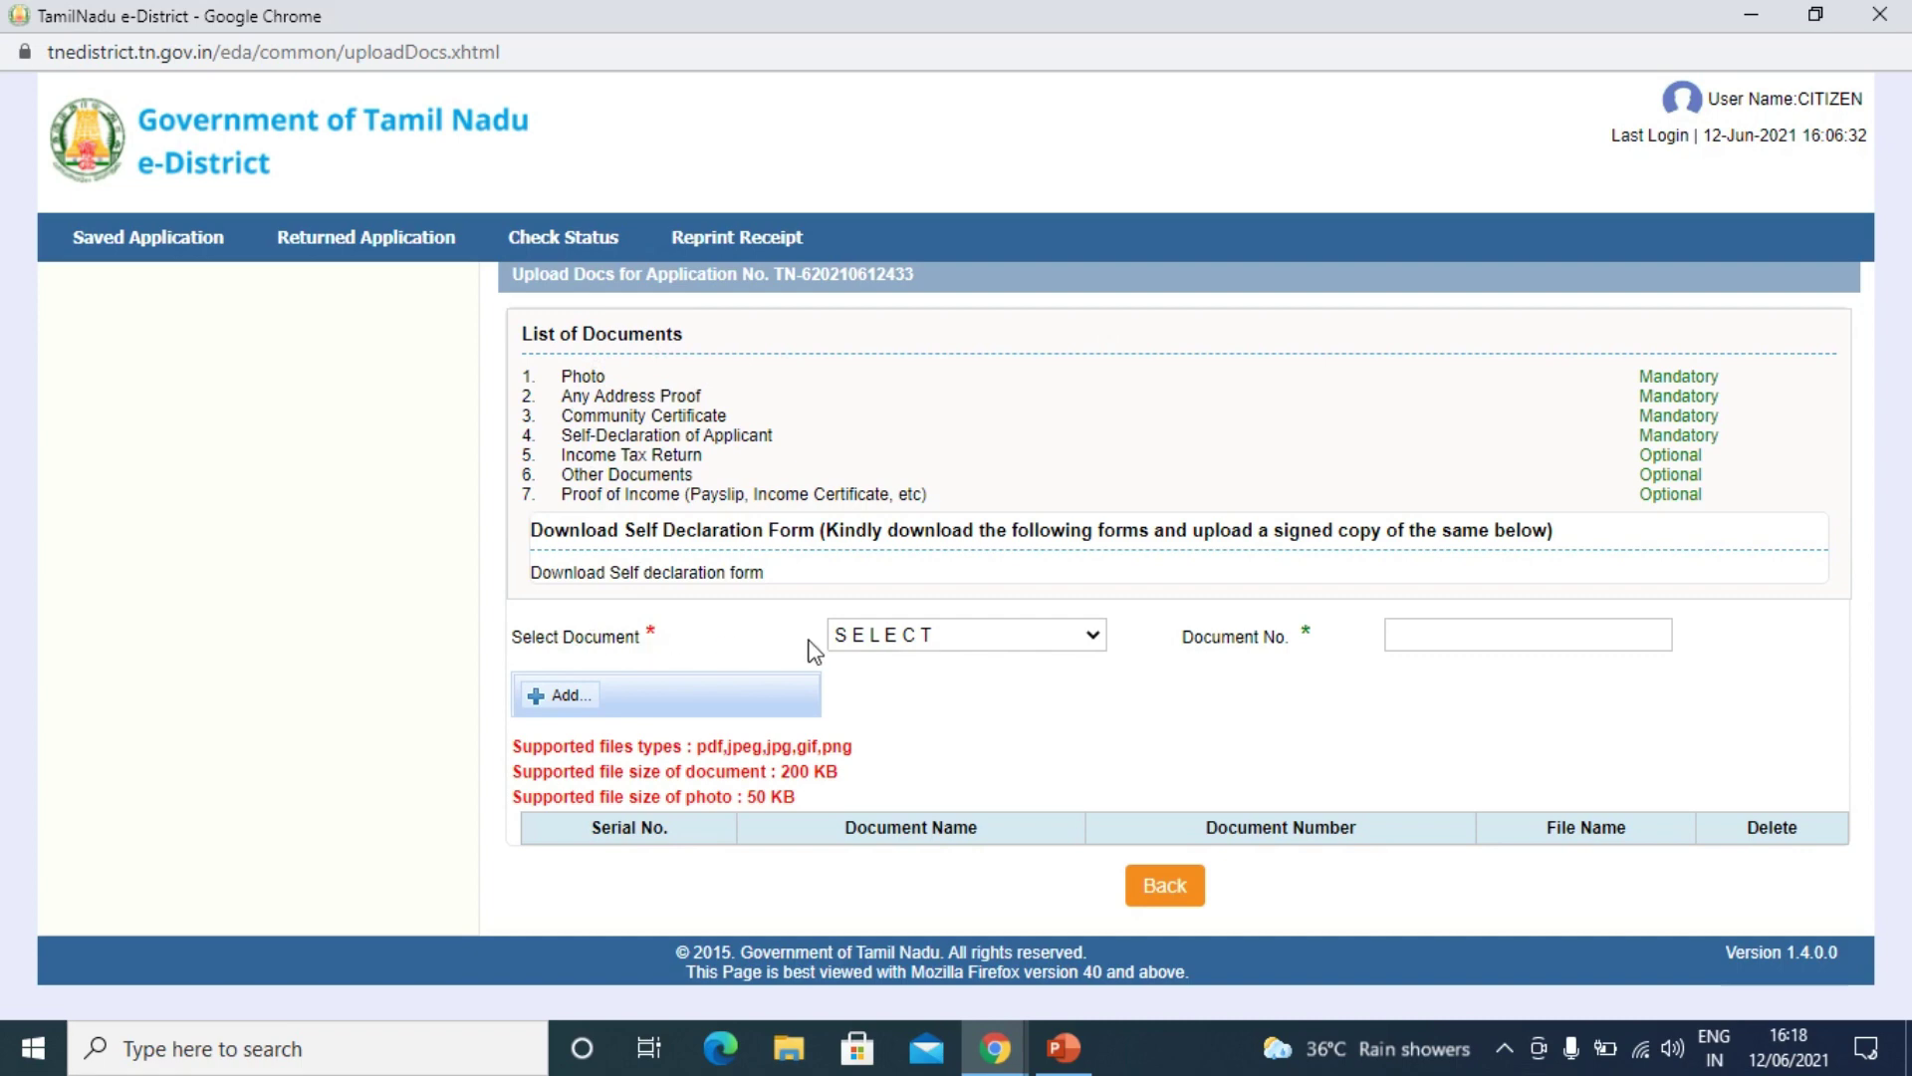
Upload the PHOTO file as the Photo document with document number 1.
{"action": "left_click", "coordinate": [902, 647]}
{"action": "left_click", "coordinate": [894, 685]}
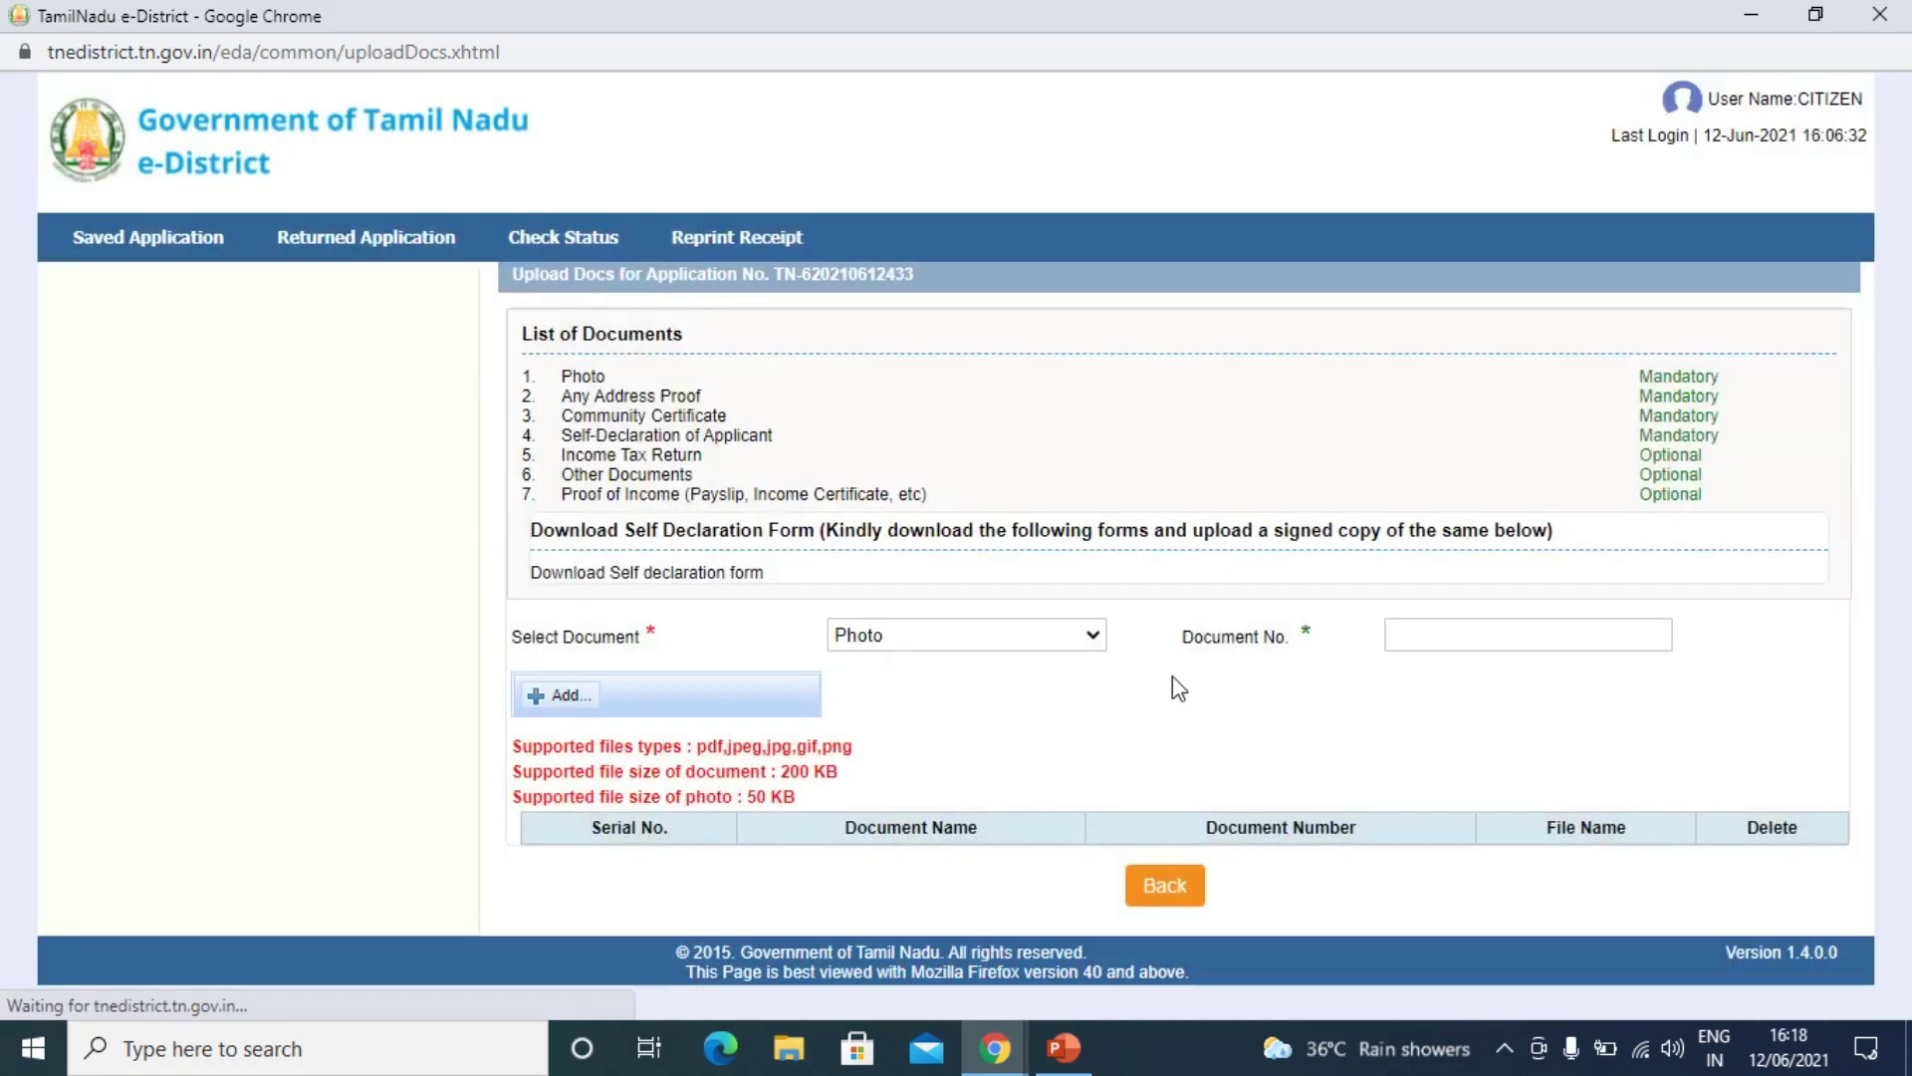
{"action": "left_click", "coordinate": [1395, 638]}
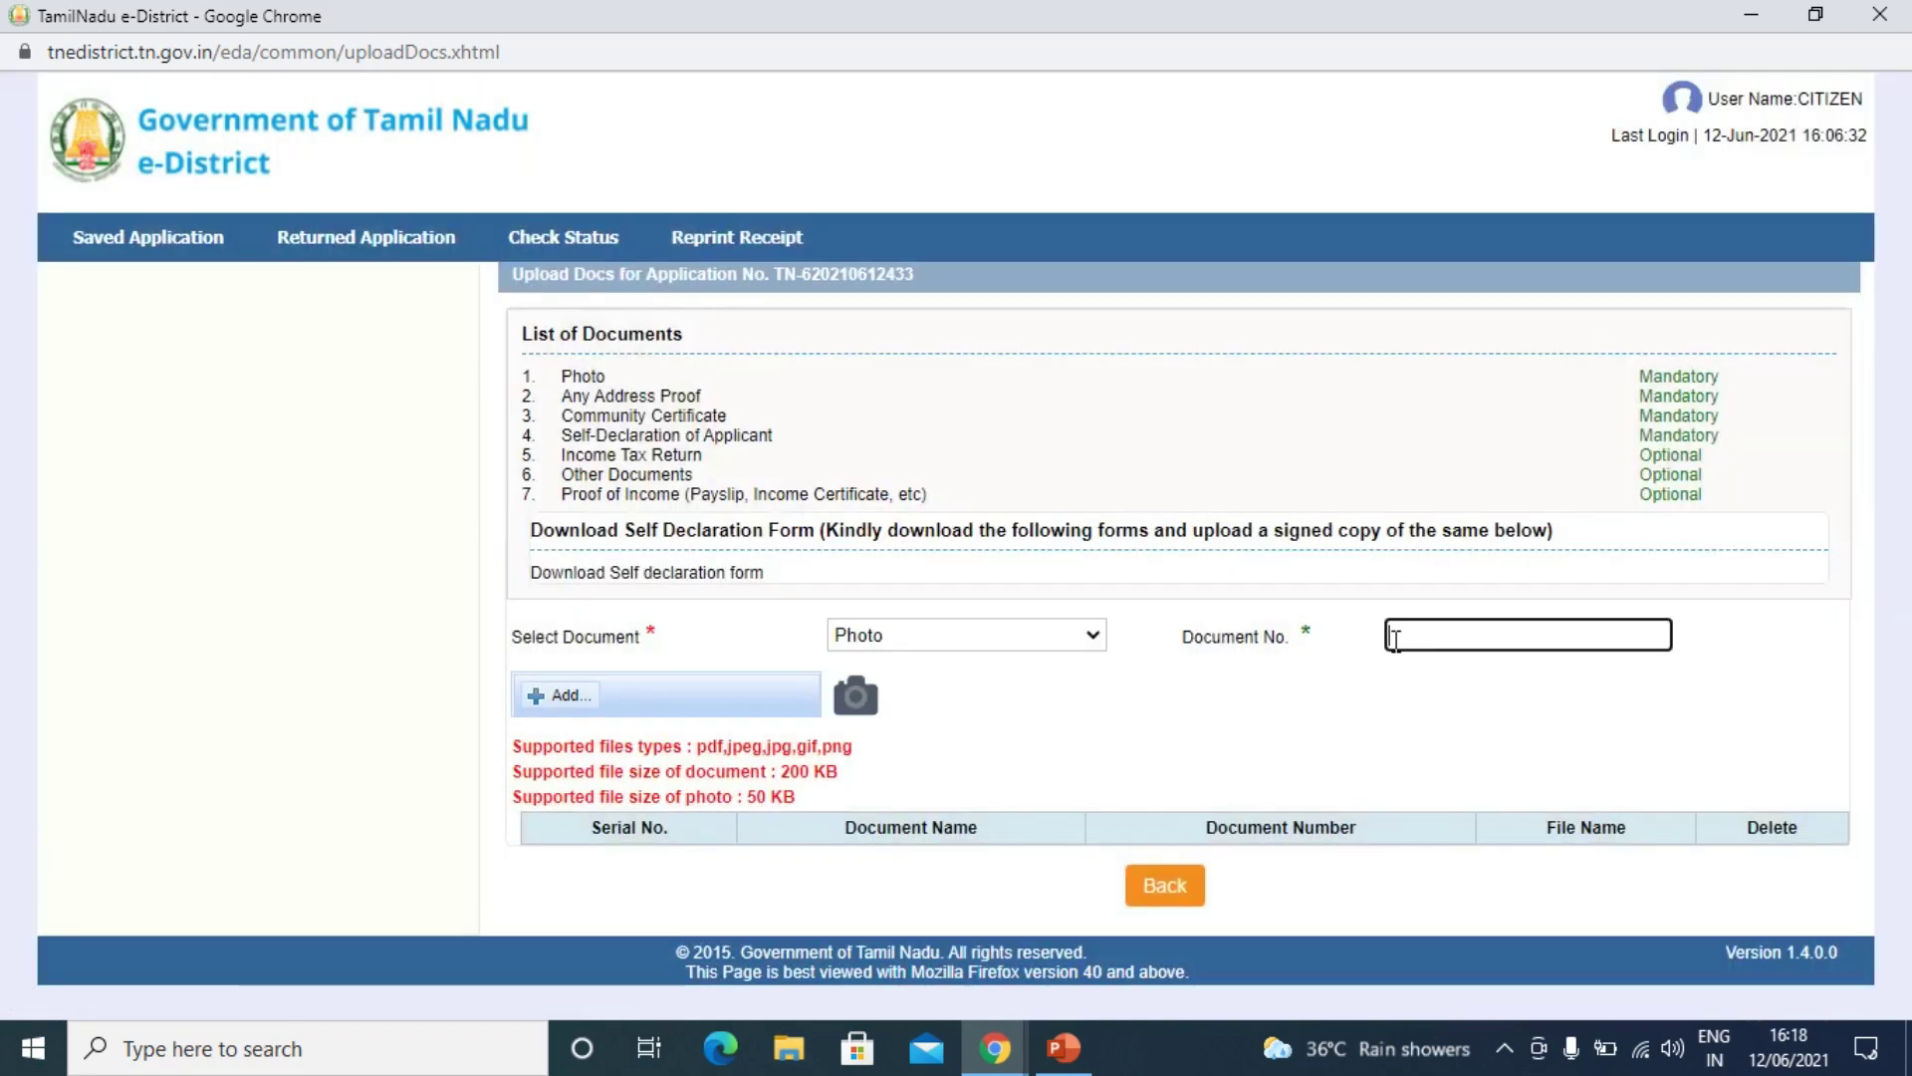
{"action": "type", "text": "1"}
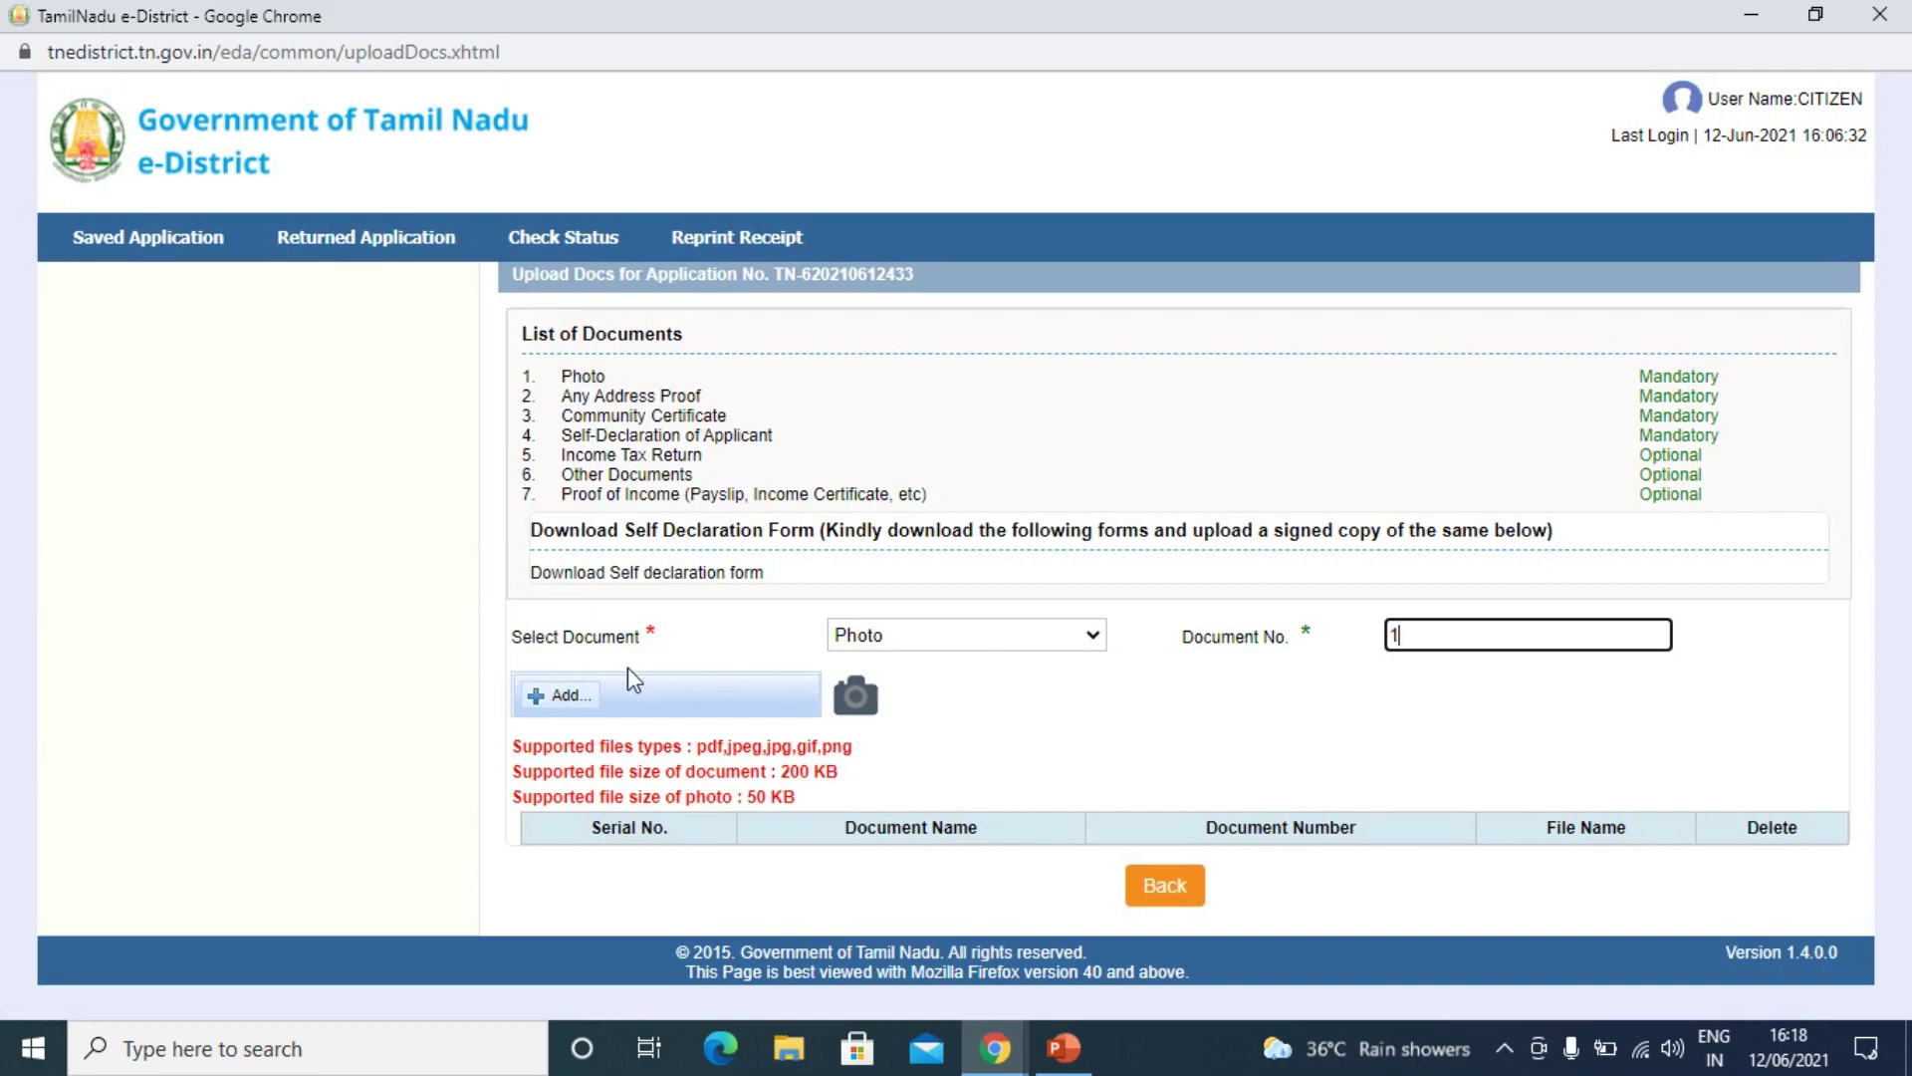
{"action": "left_click", "coordinate": [557, 701]}
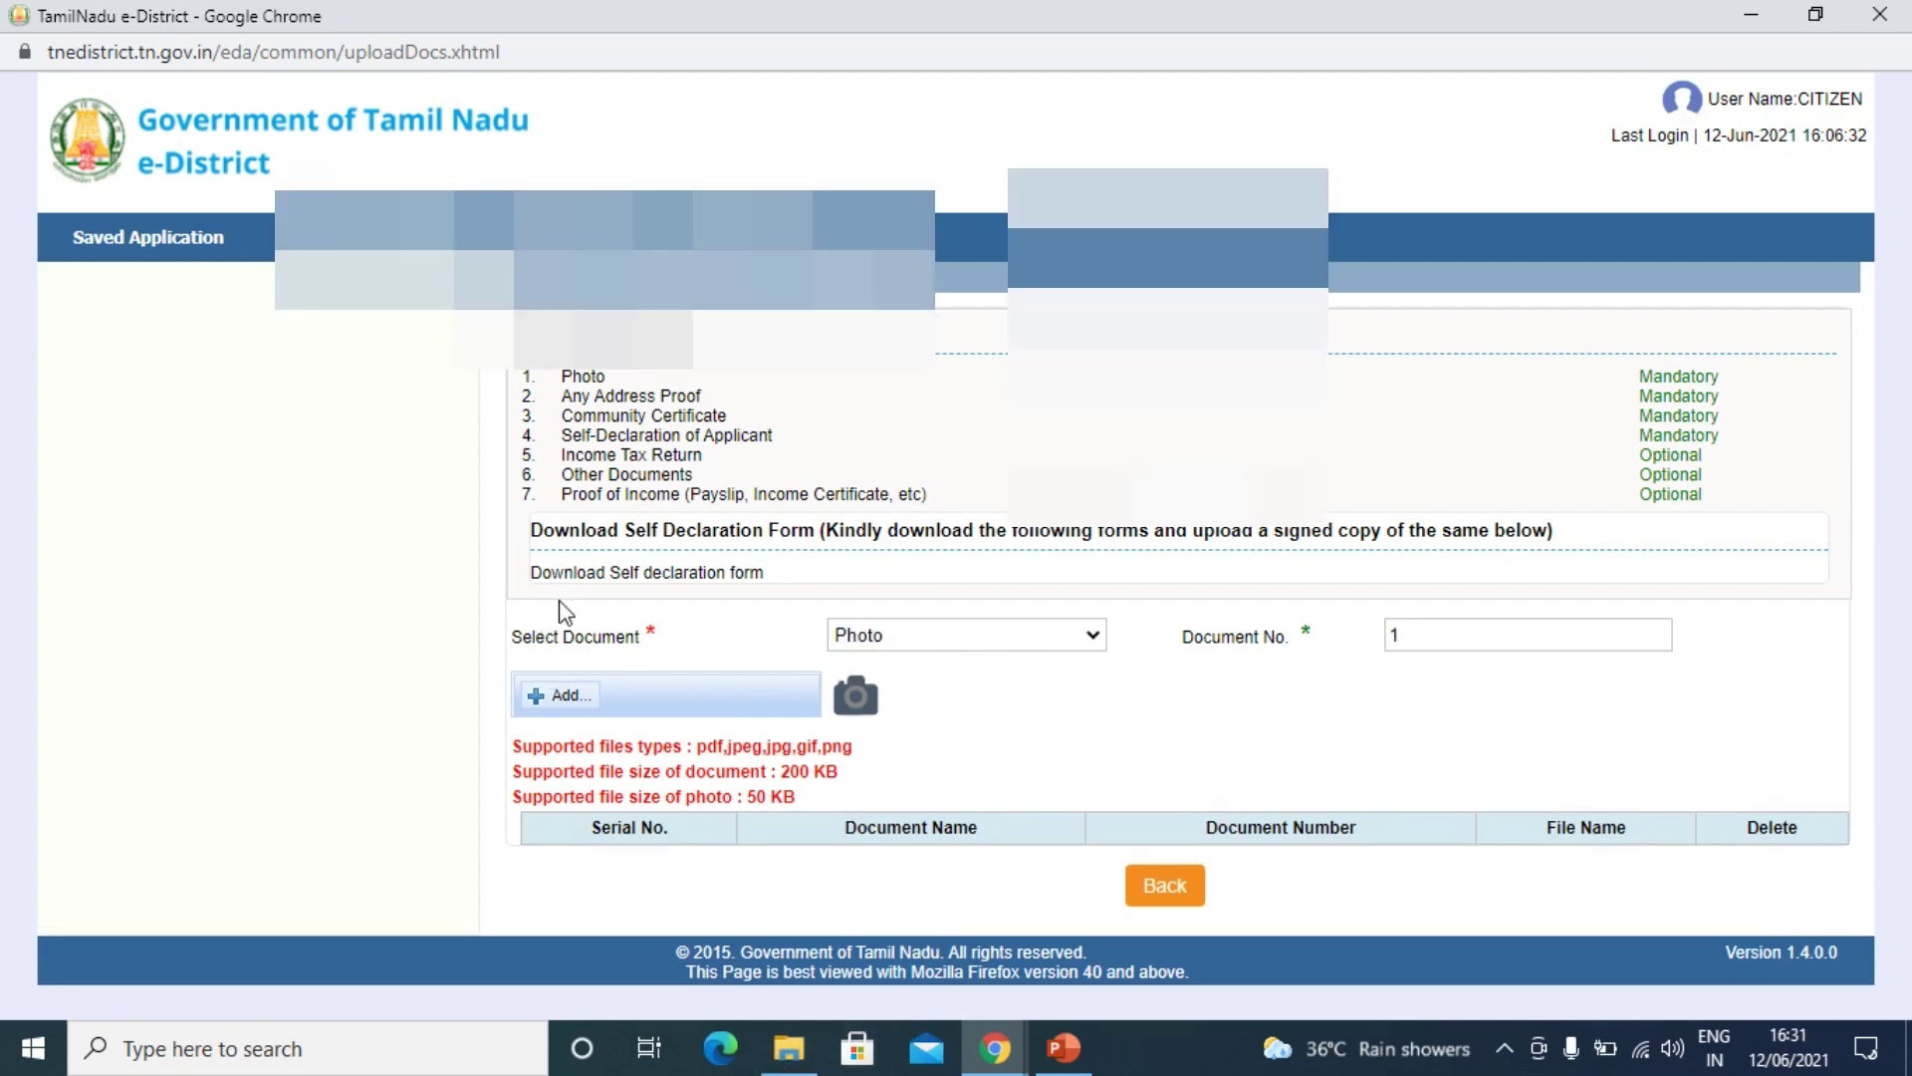
{"action": "left_click", "coordinate": [546, 696]}
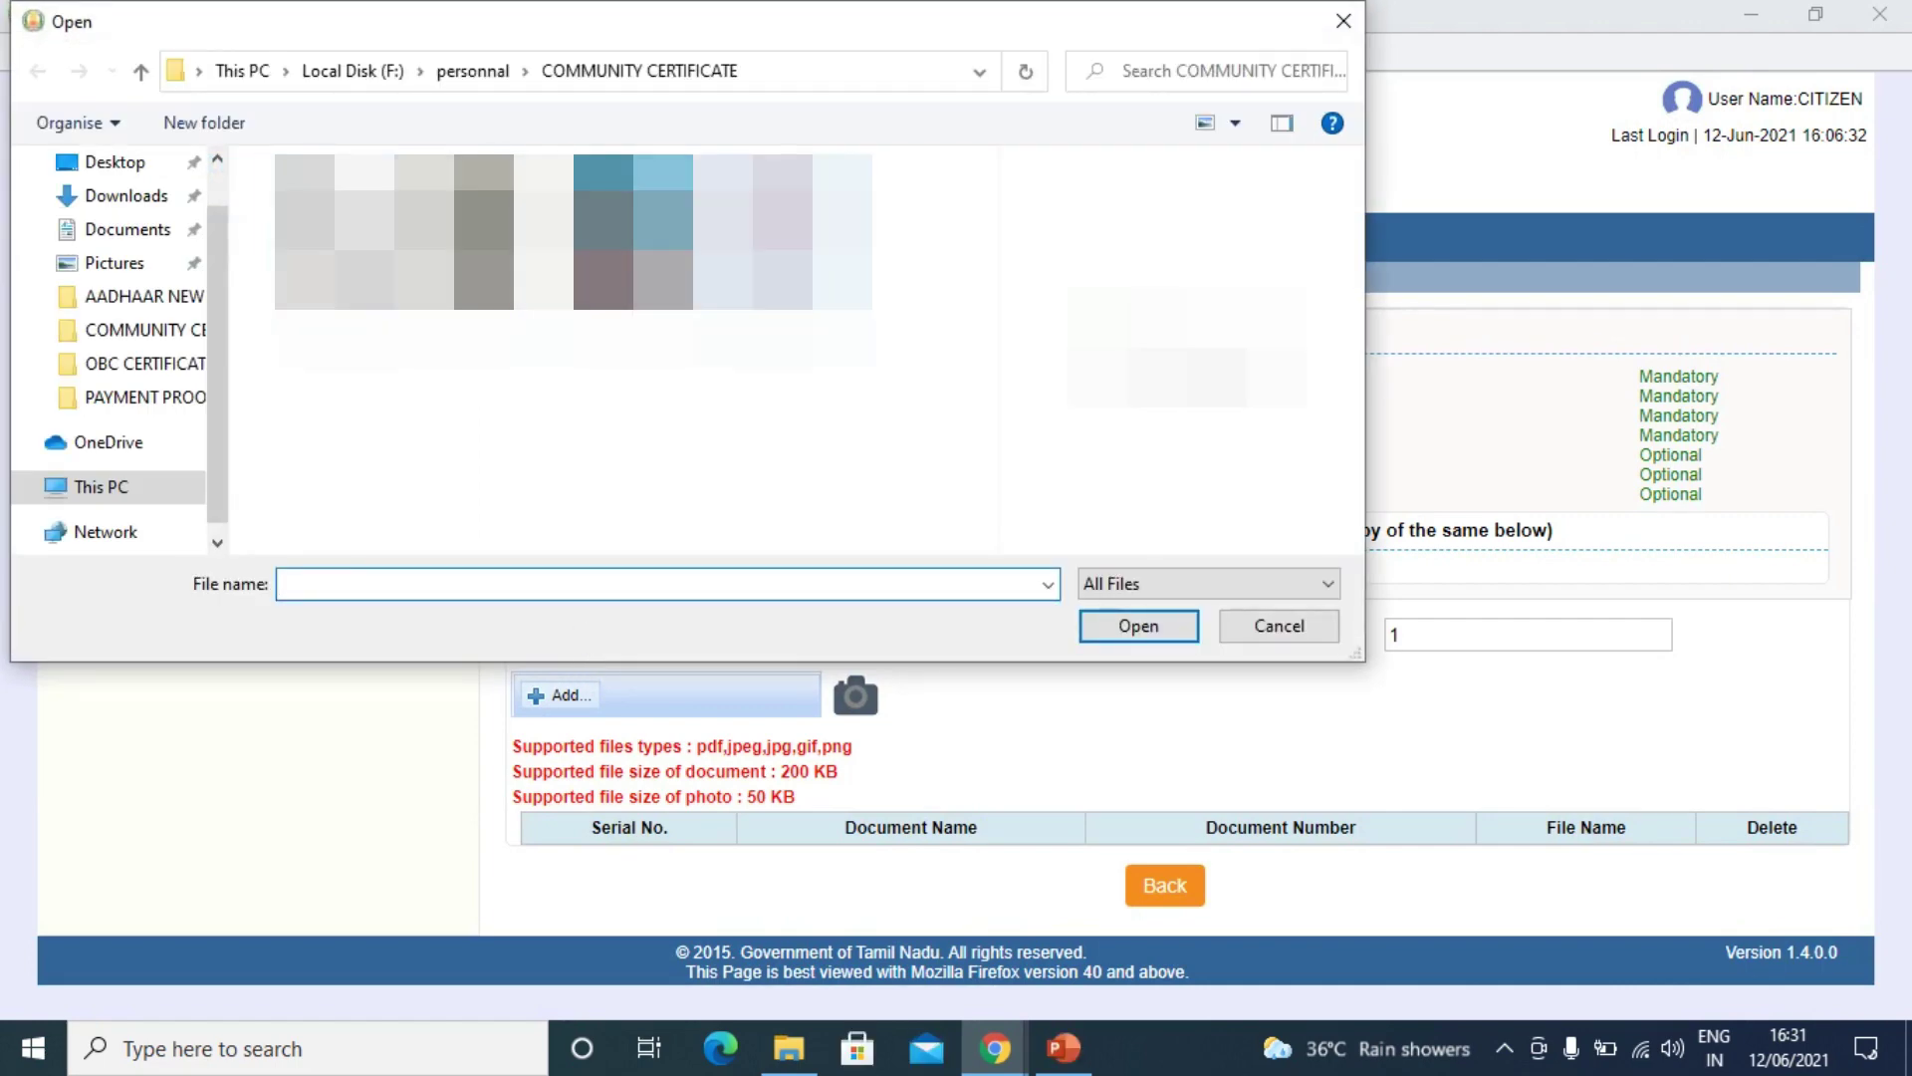
{"action": "left_click", "coordinate": [627, 240]}
{"action": "left_click", "coordinate": [1105, 624]}
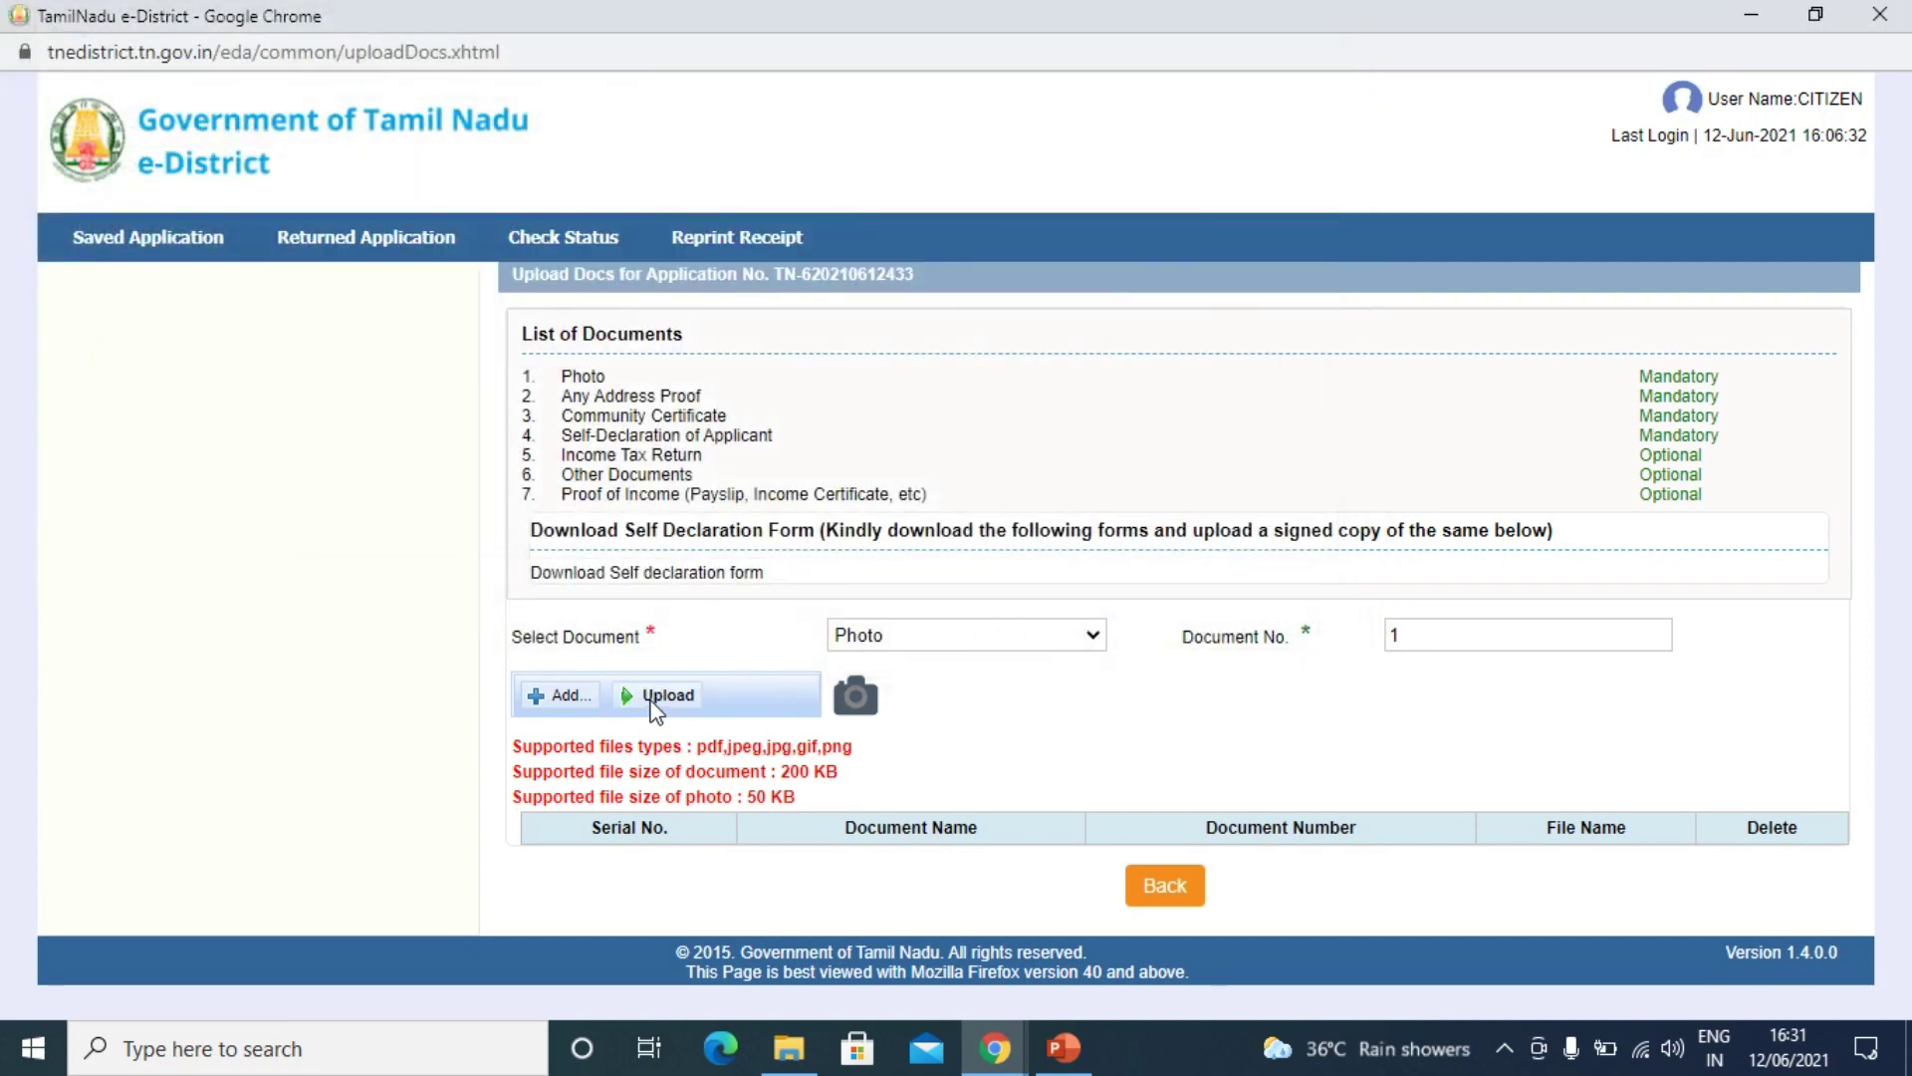
{"action": "left_click", "coordinate": [655, 698]}
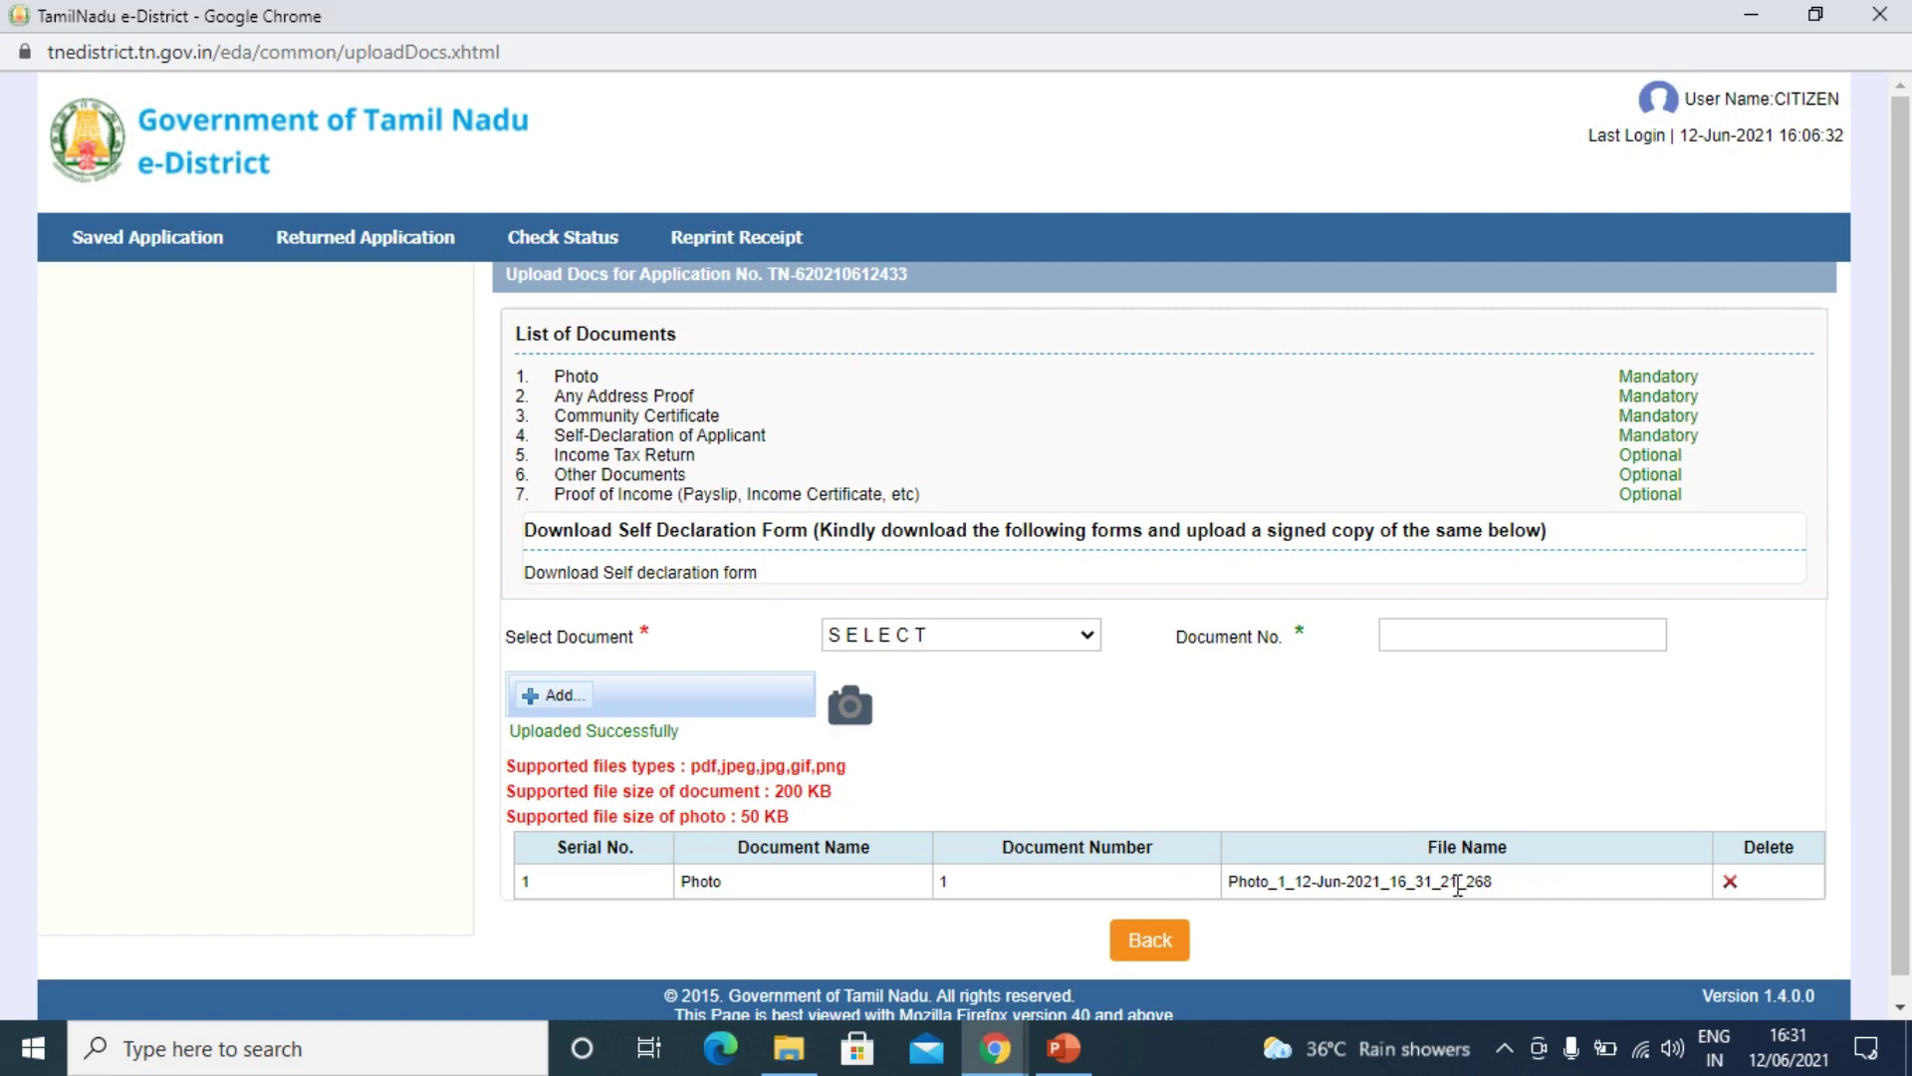
Upload the AADHAR file as Any Address Proof with document number 546.
{"action": "left_click", "coordinate": [1034, 635]}
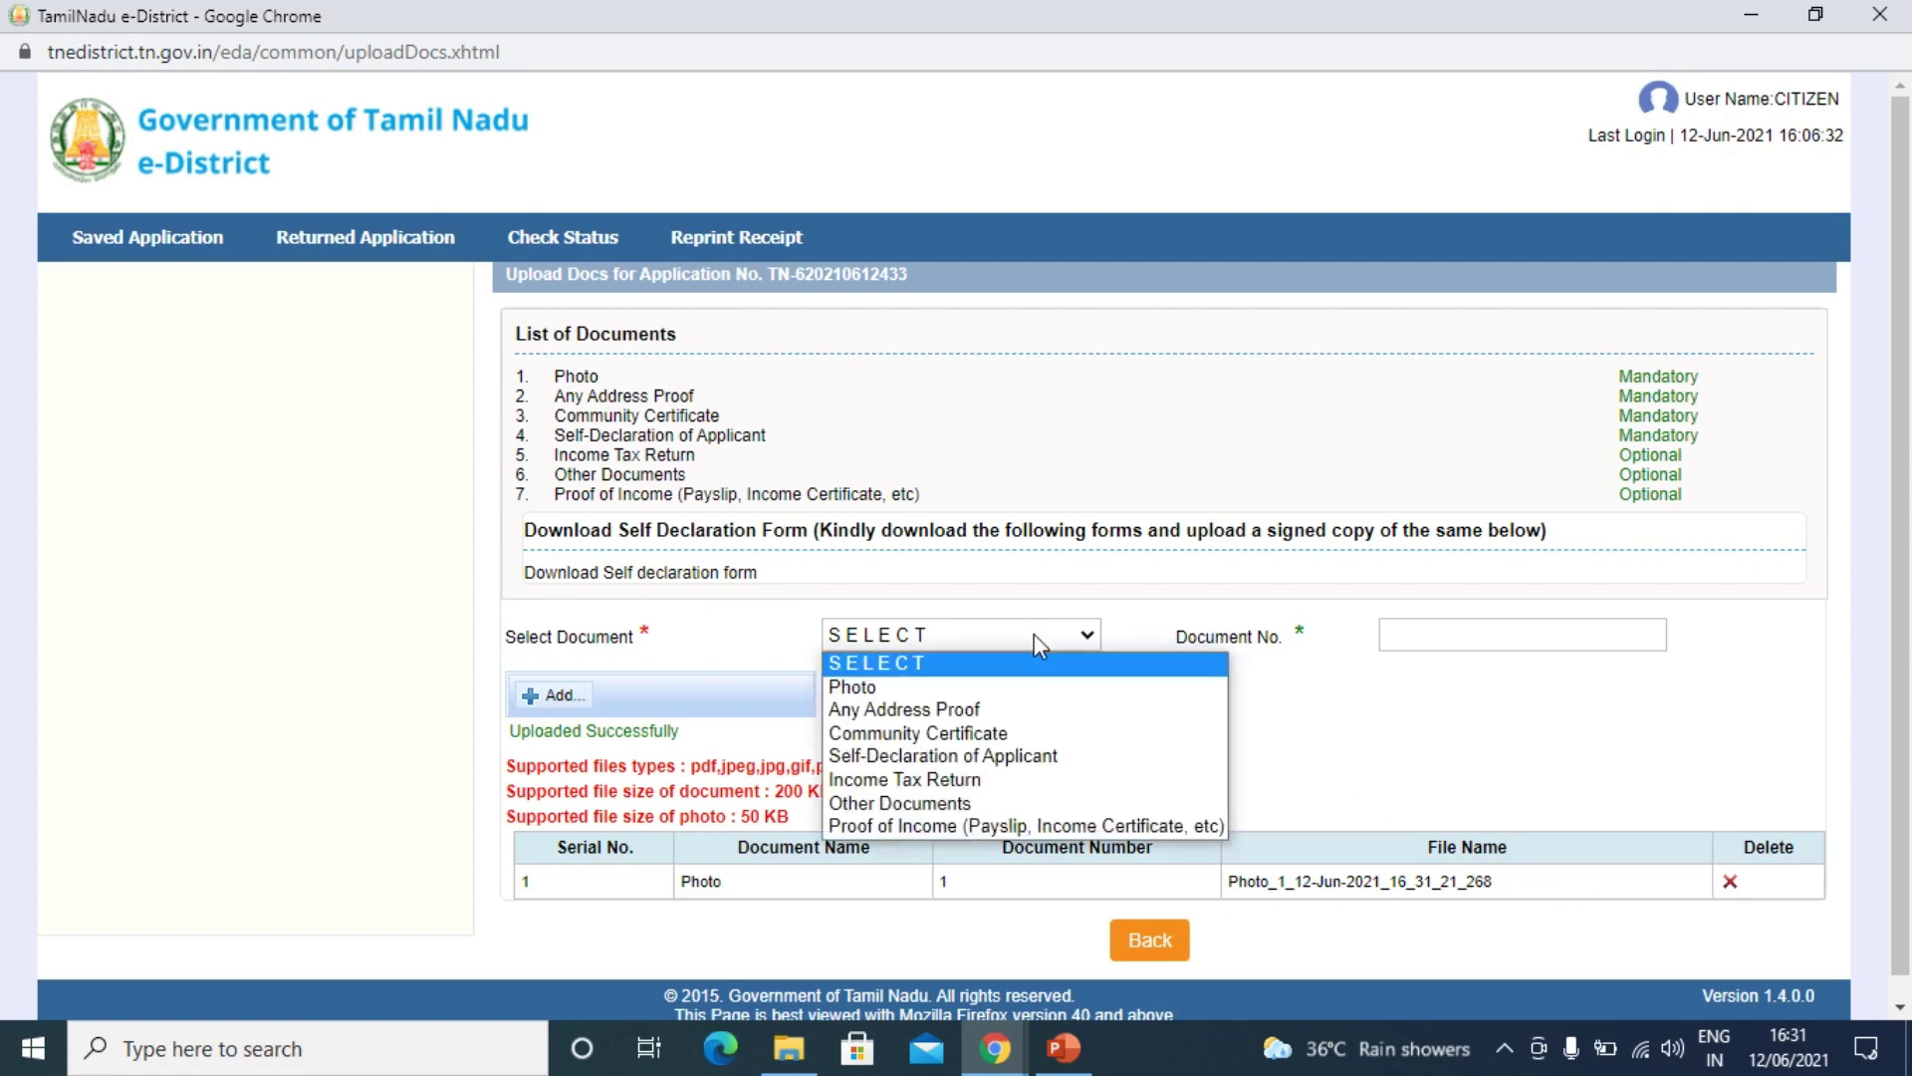
{"action": "left_click", "coordinate": [963, 710]}
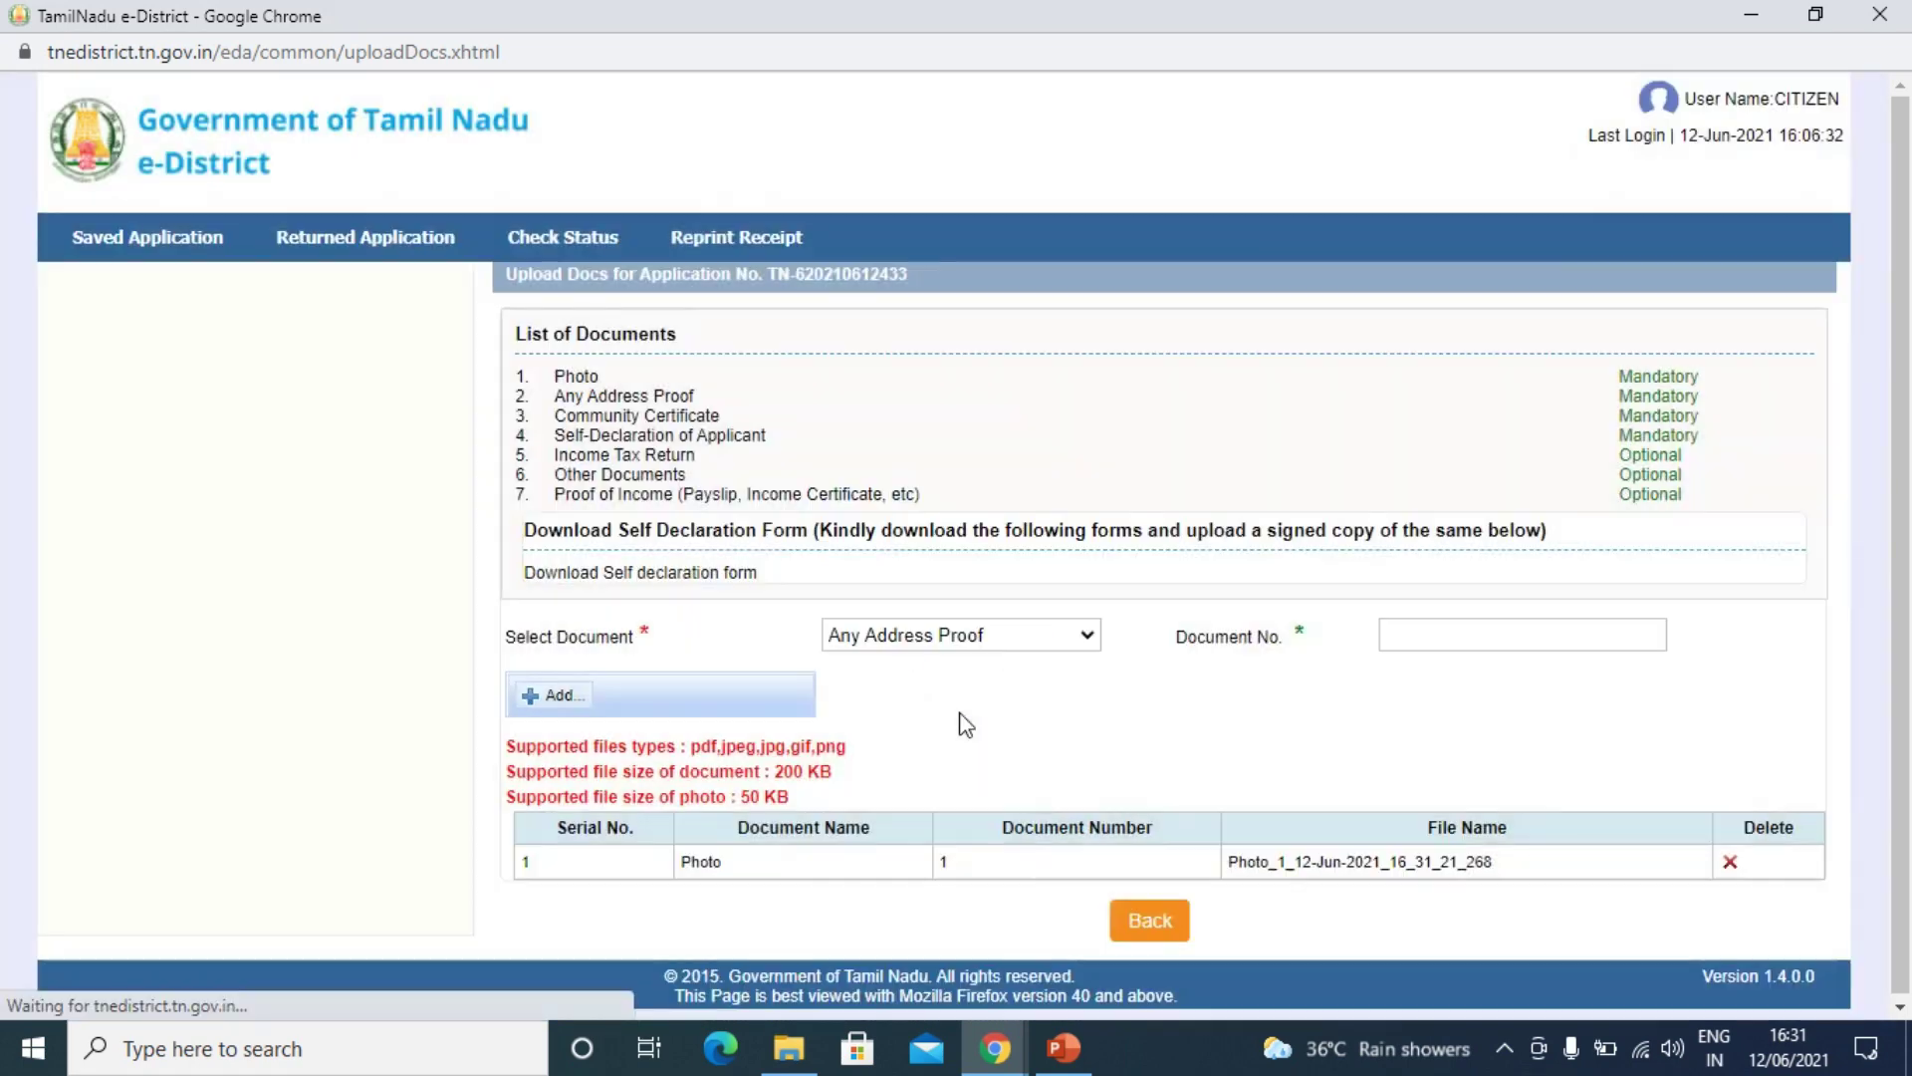
{"action": "left_click", "coordinate": [1436, 643]}
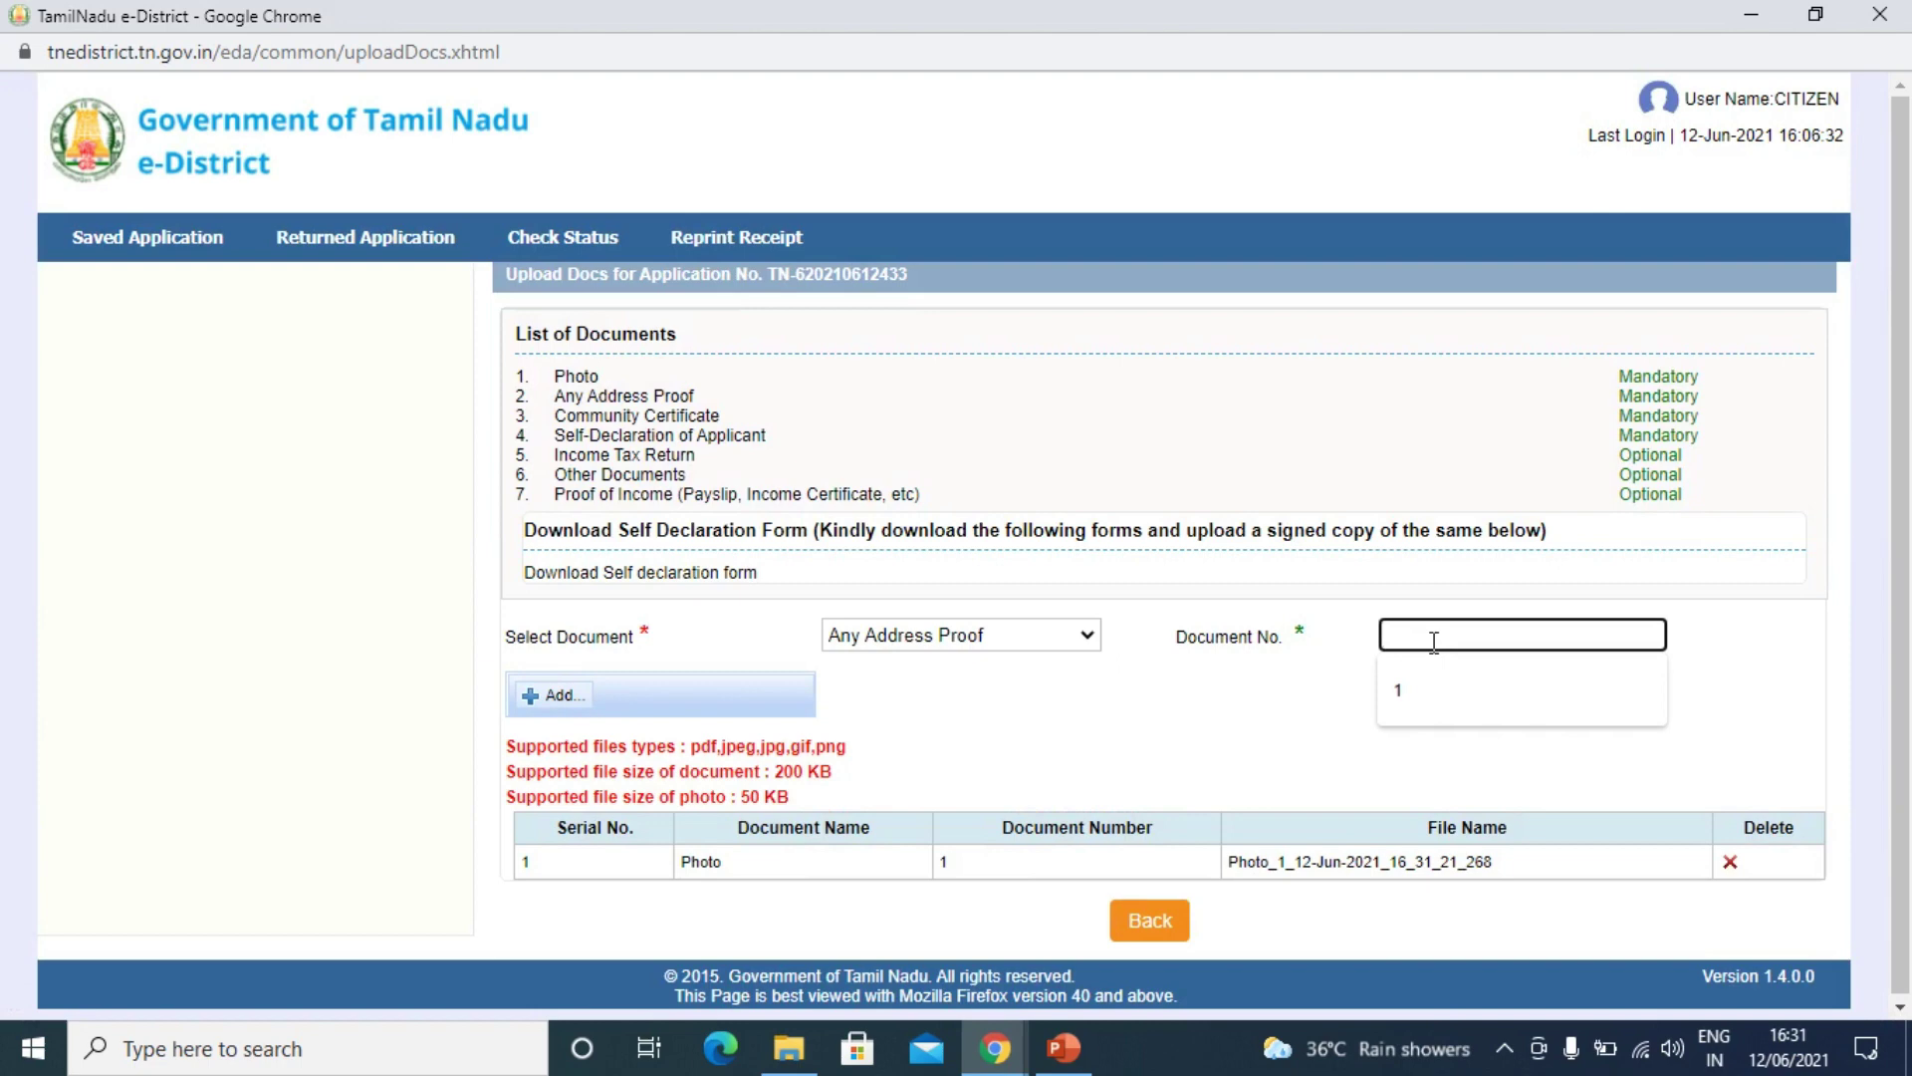
{"action": "type", "text": "546"}
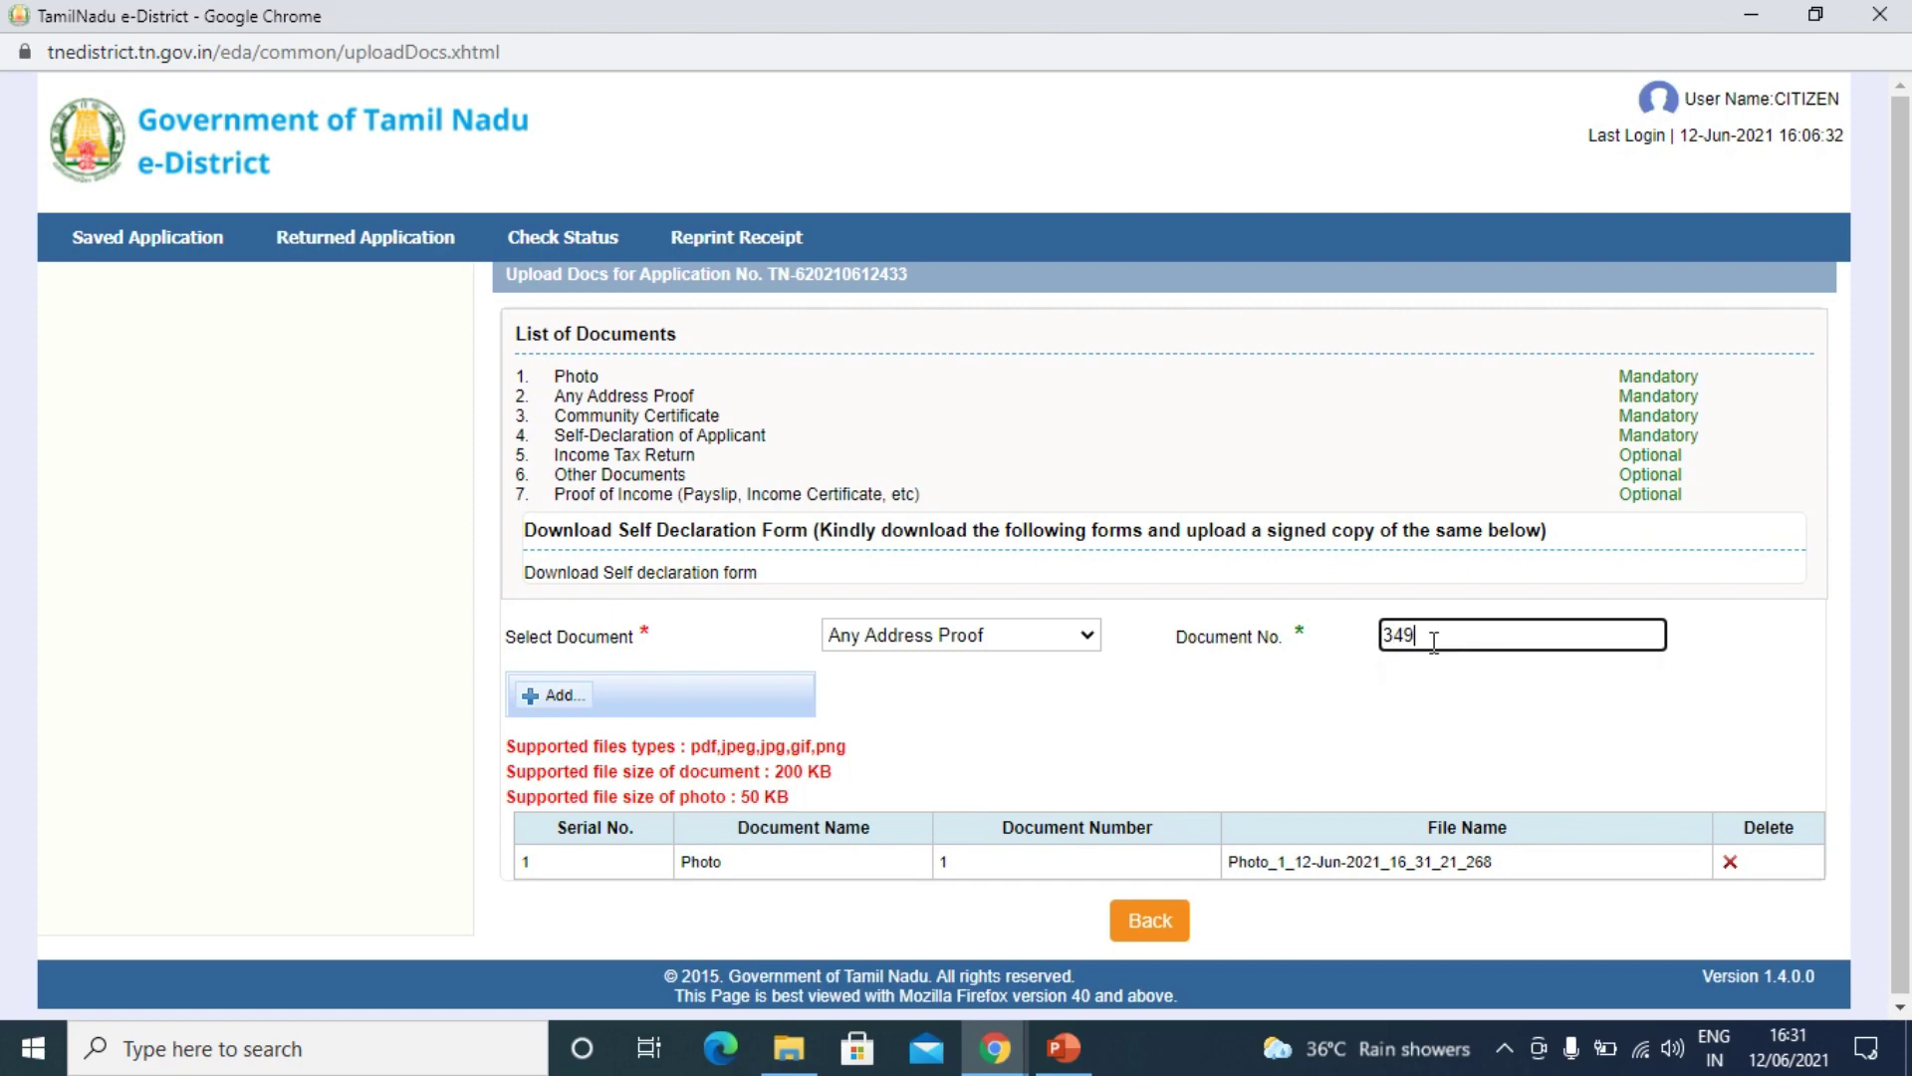
{"action": "left_click", "coordinate": [550, 695]}
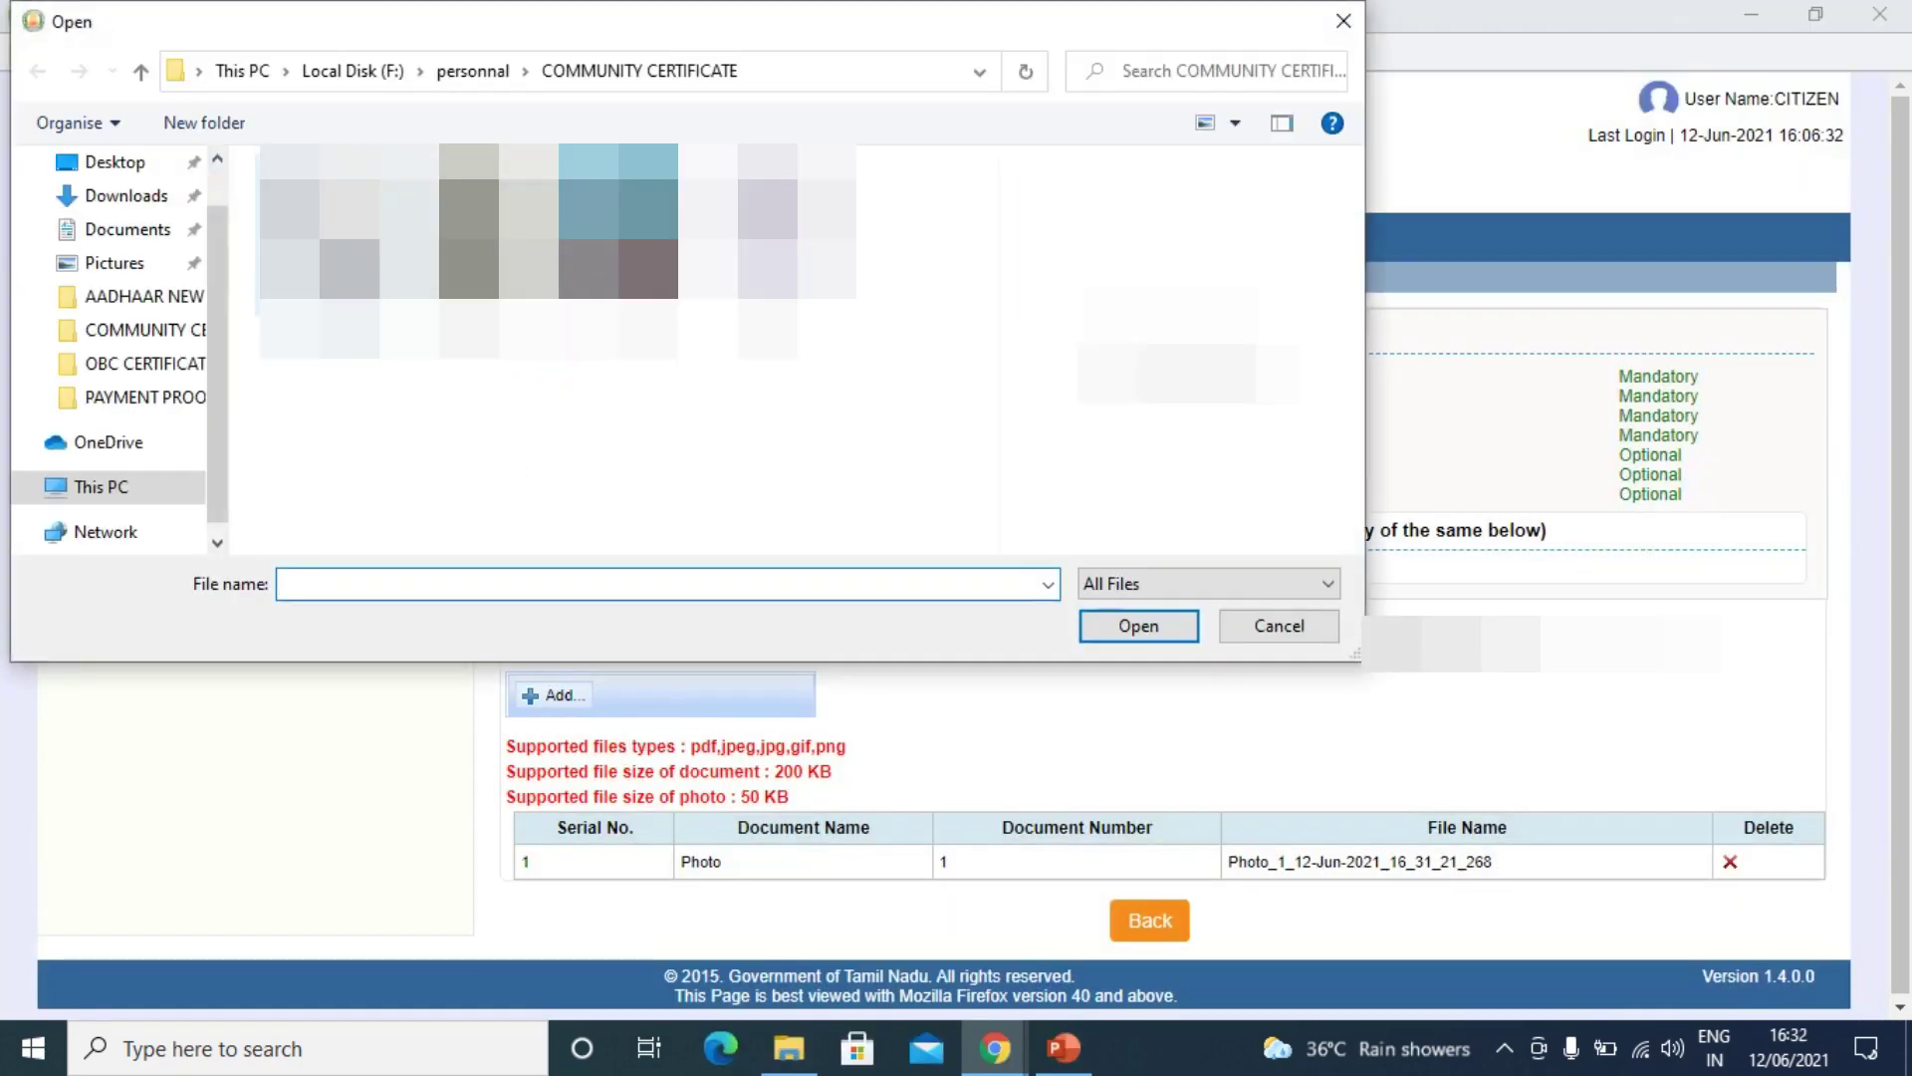
{"action": "left_click", "coordinate": [319, 229]}
{"action": "left_click", "coordinate": [1134, 628]}
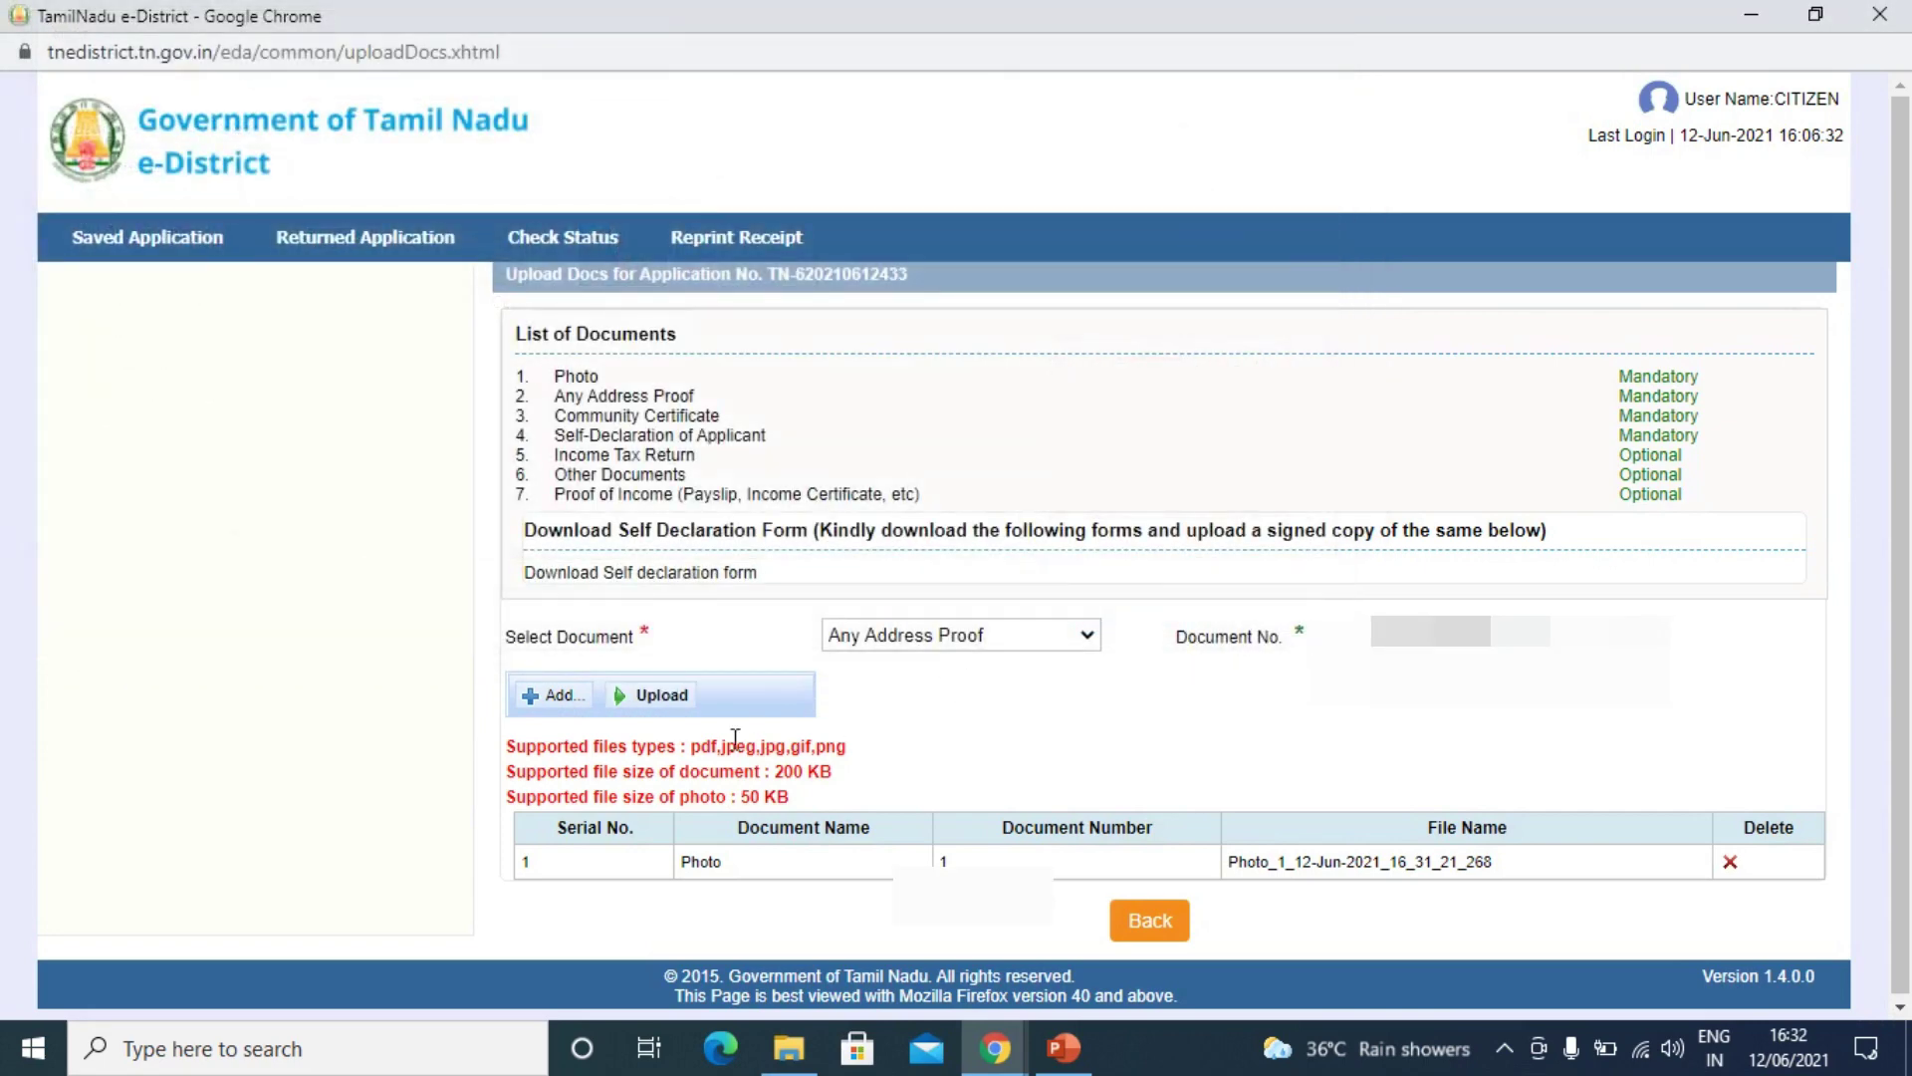
{"action": "left_click", "coordinate": [663, 697]}
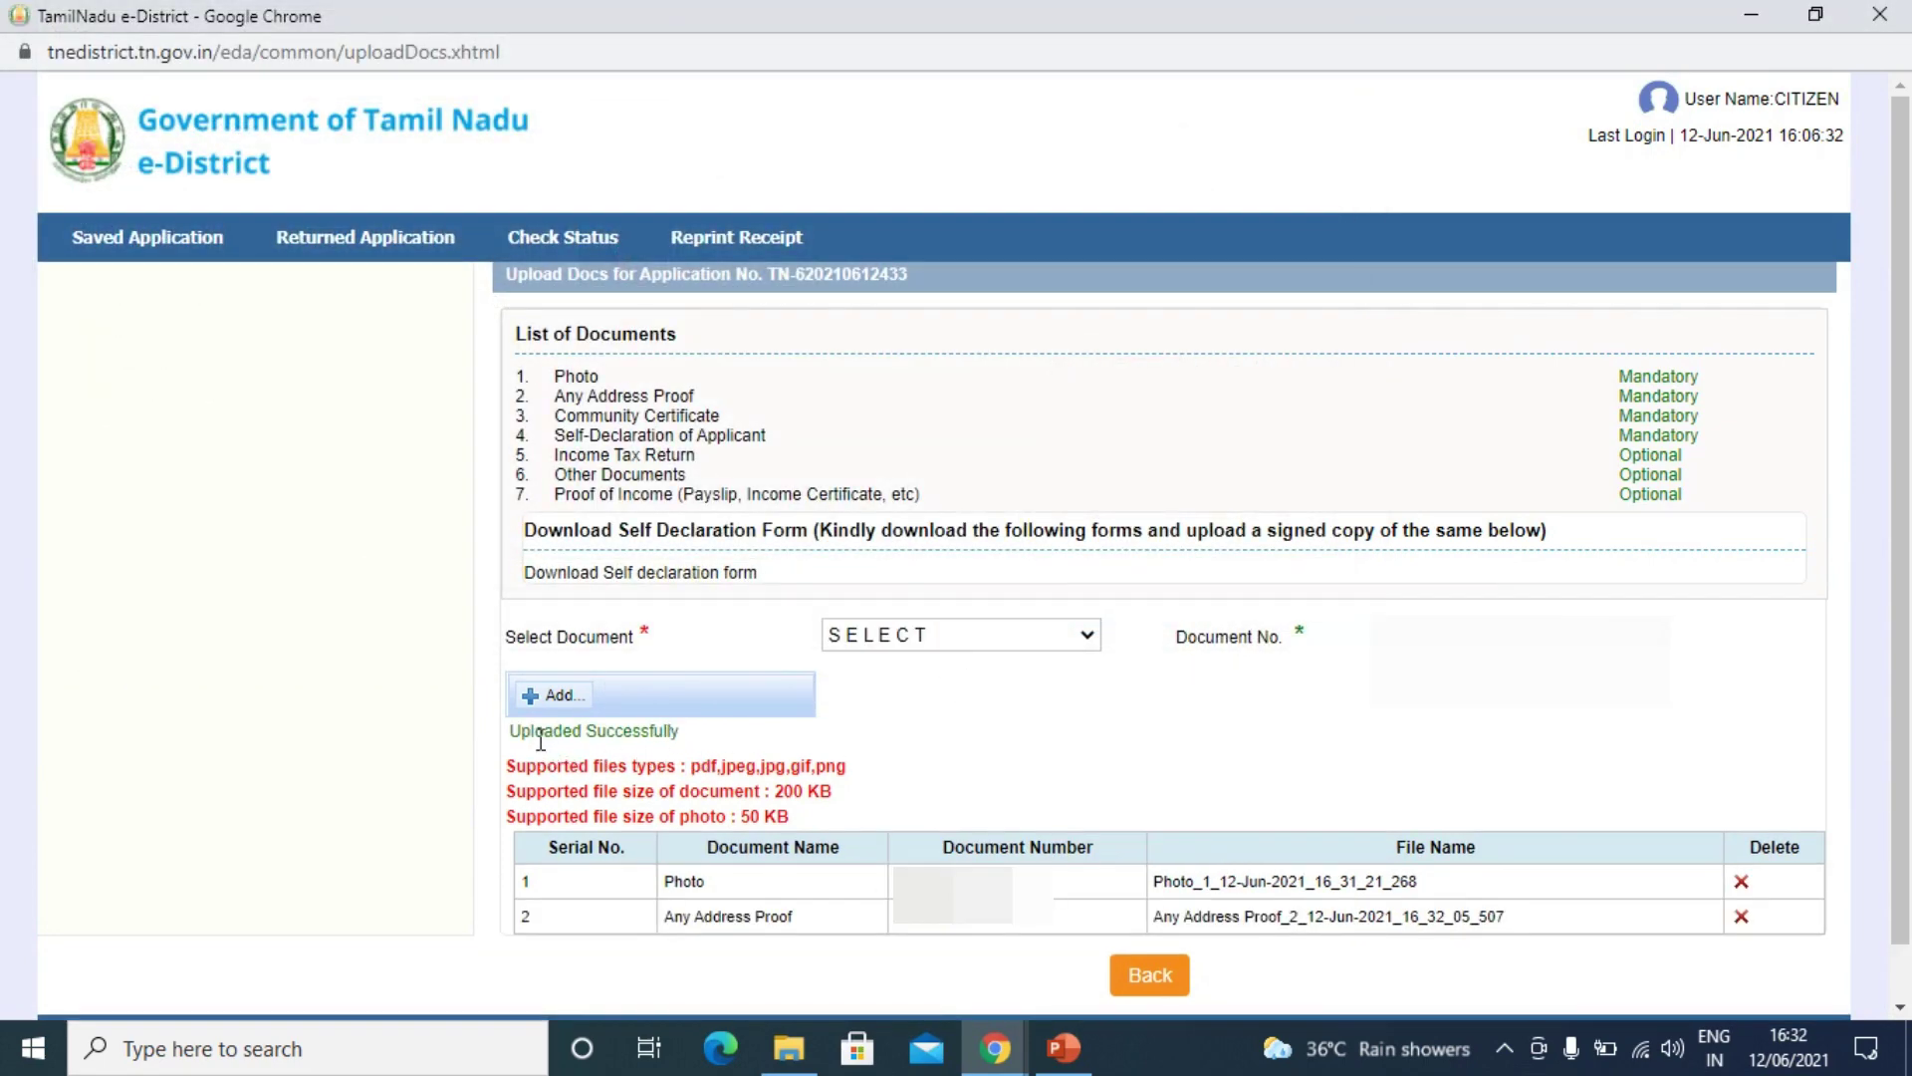
{"action": "scroll", "coordinate": [1255, 693], "scroll_direction": "down", "scroll_amount": 1}
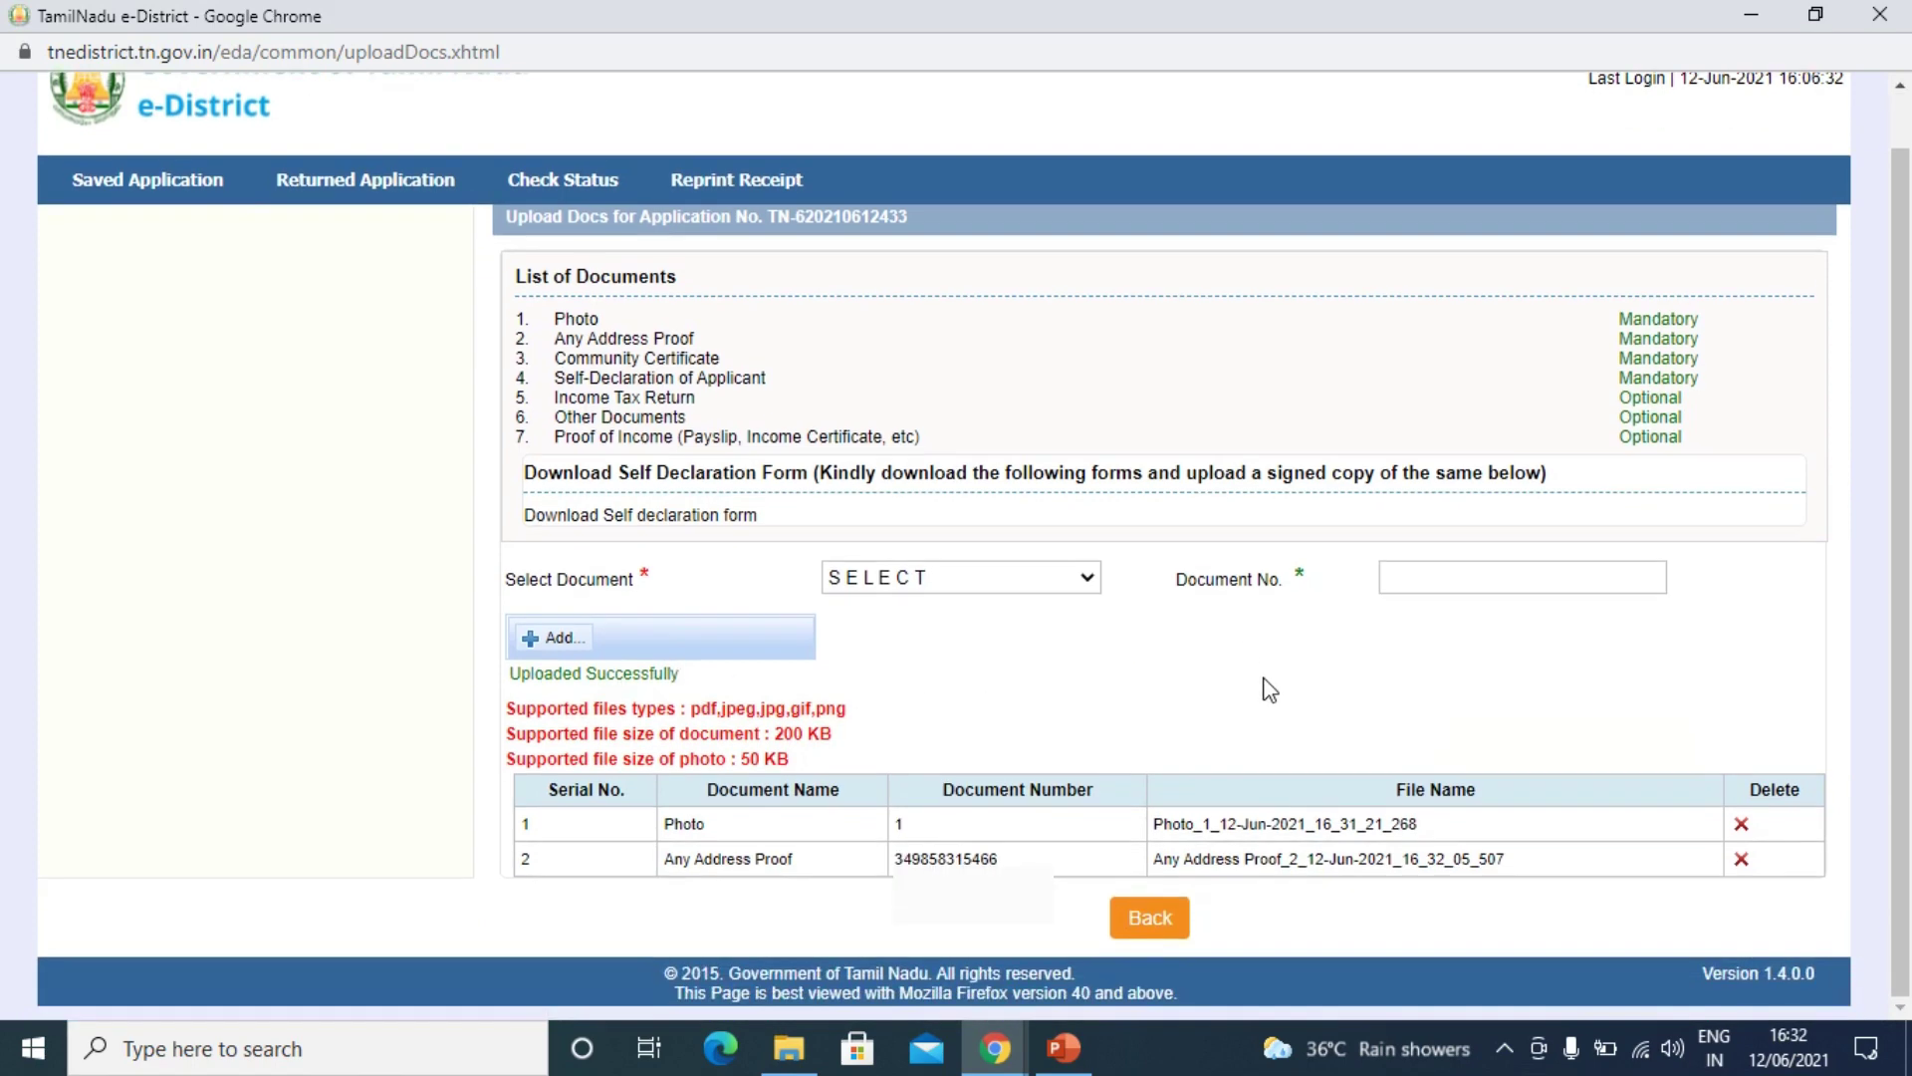
{"action": "scroll", "coordinate": [1266, 687], "scroll_direction": "up", "scroll_amount": 1}
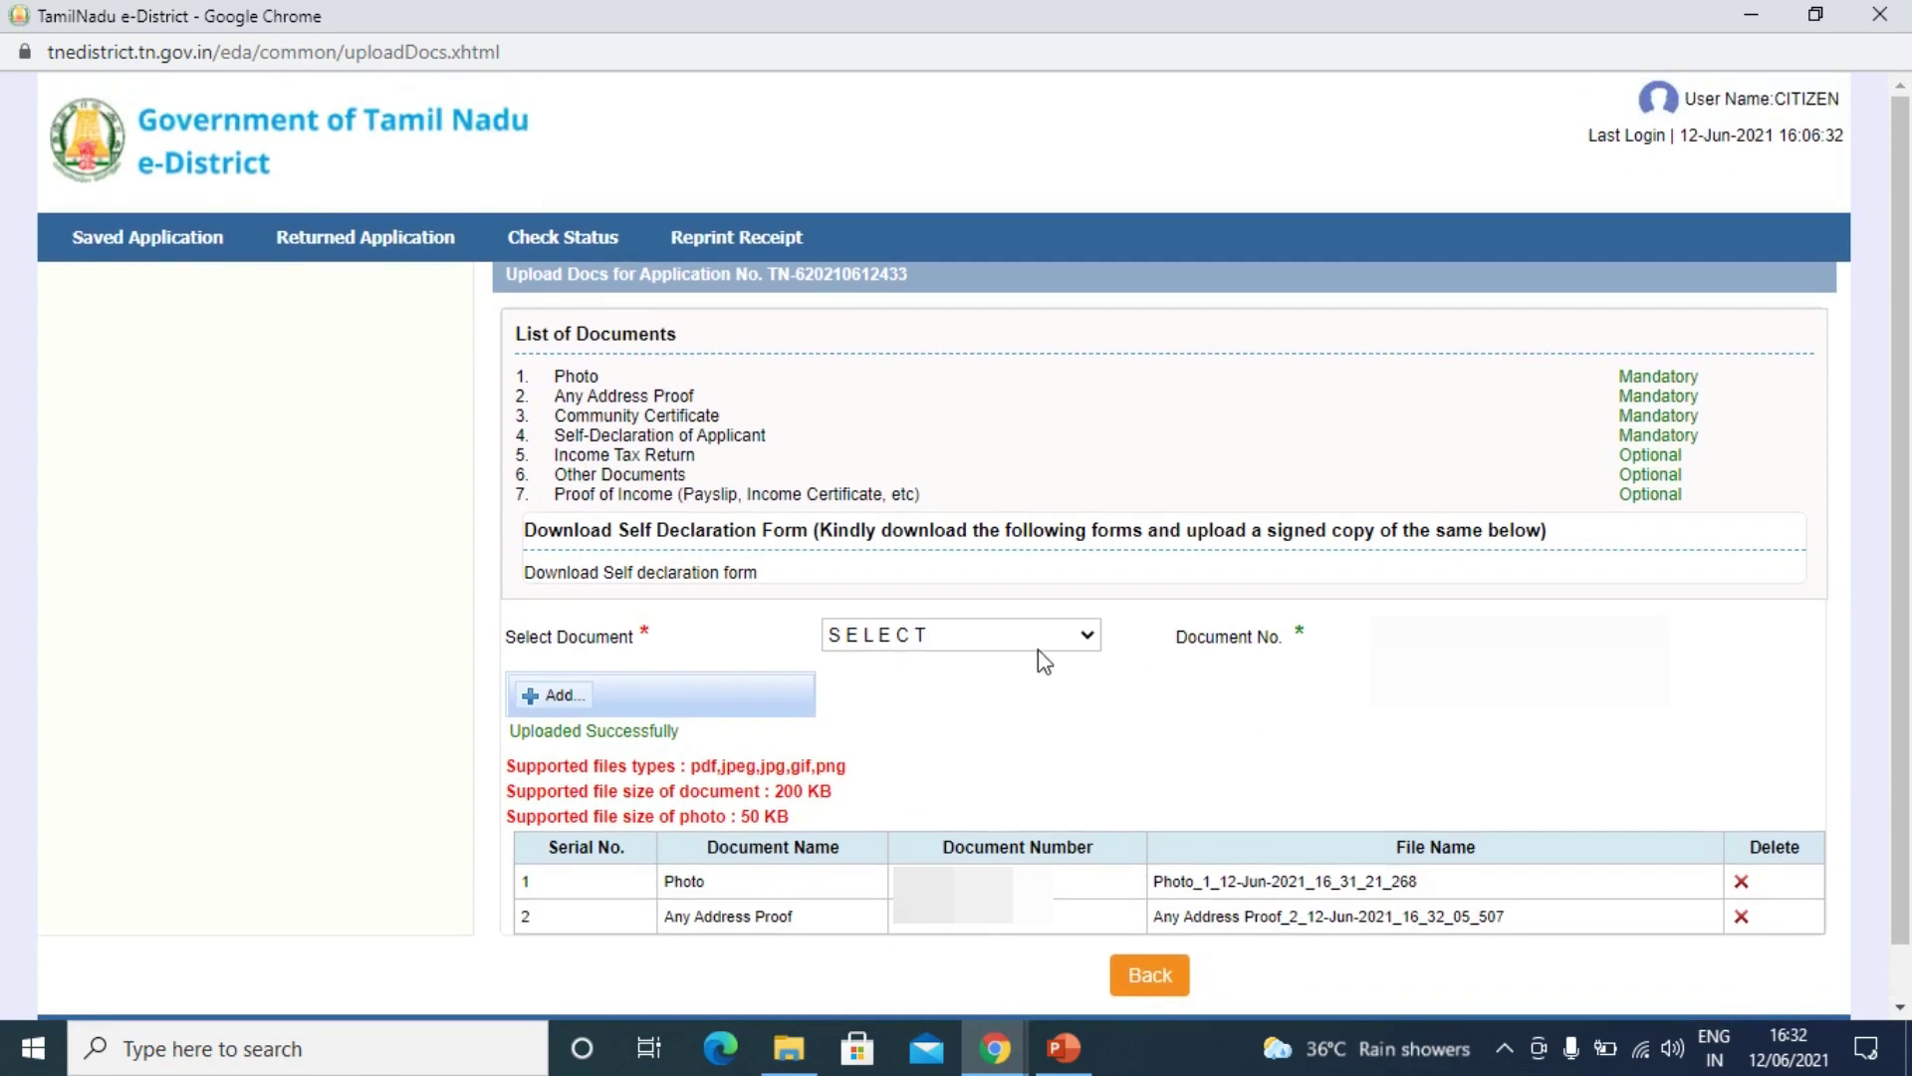
Upload the COM.CER file as the Community Certificate document.
{"action": "left_click", "coordinate": [1000, 636]}
{"action": "left_click", "coordinate": [971, 742]}
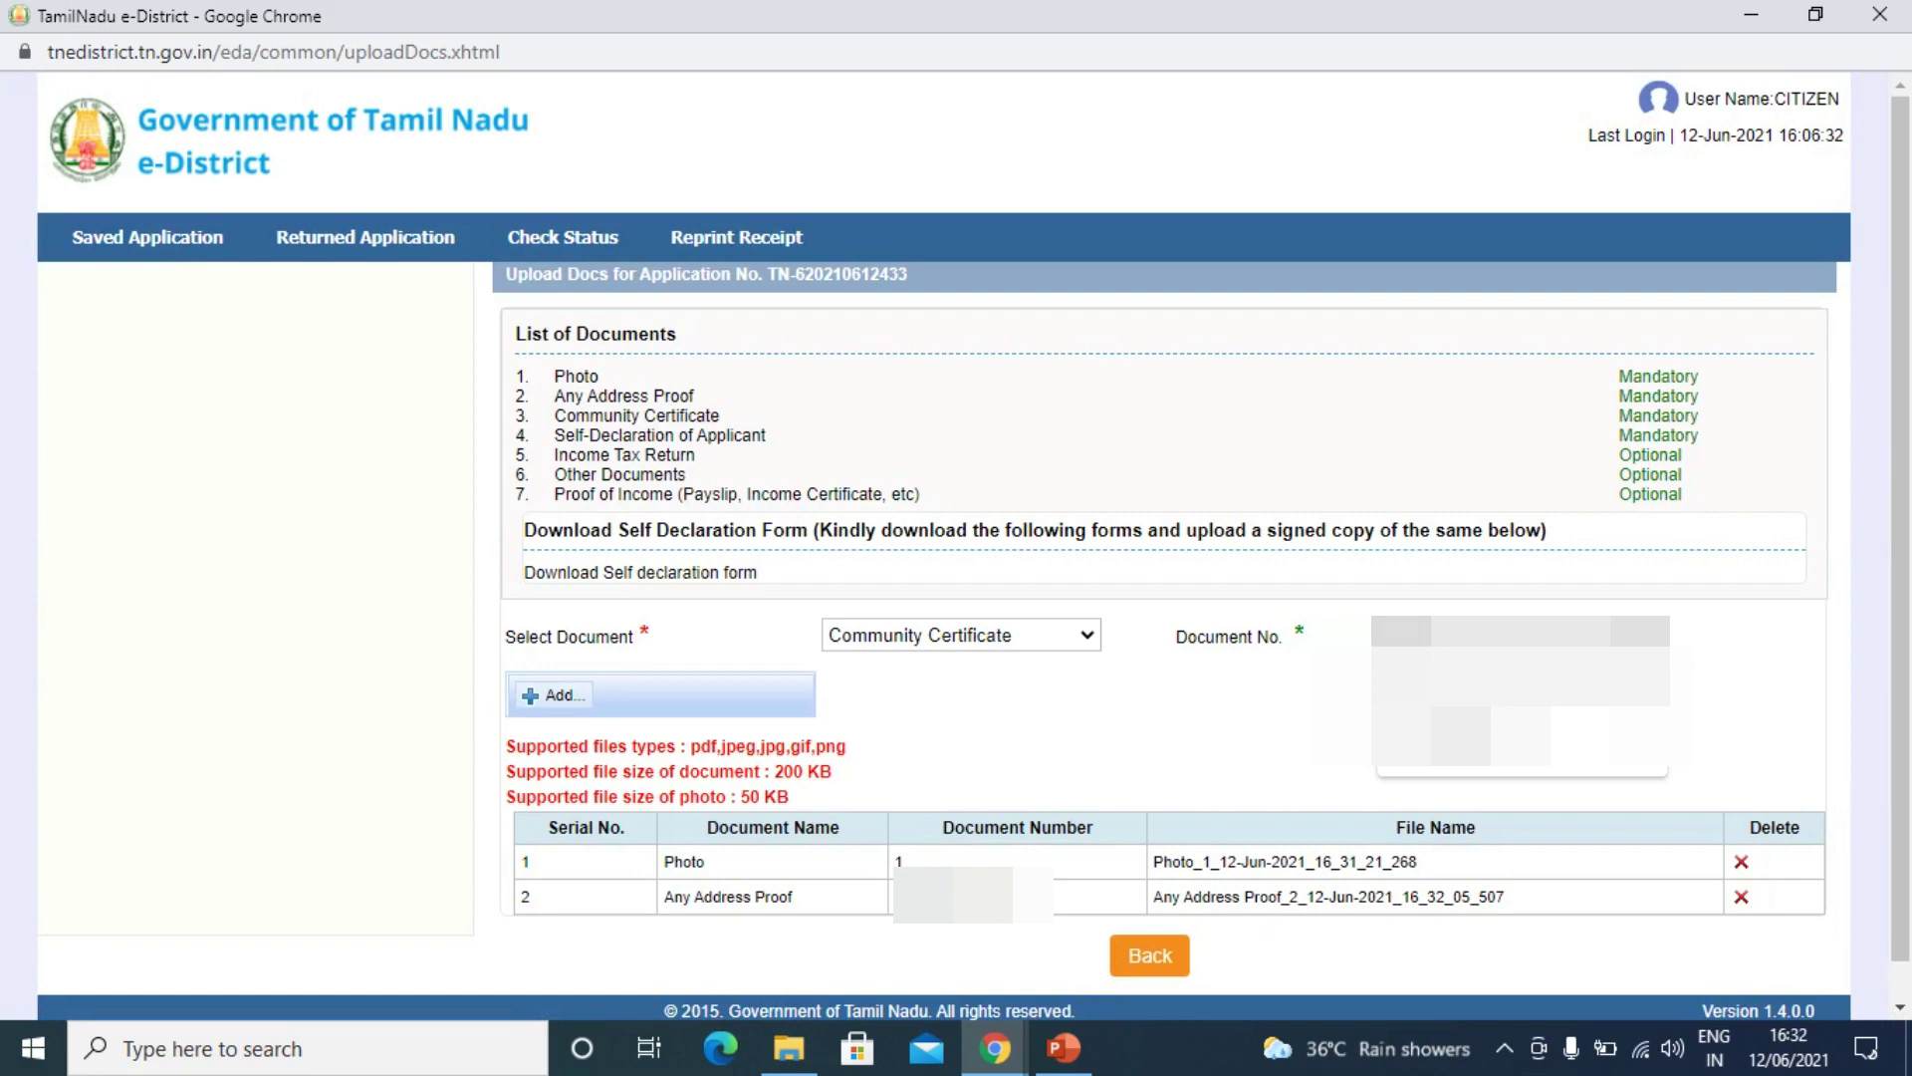
{"action": "left_click", "coordinate": [546, 695]}
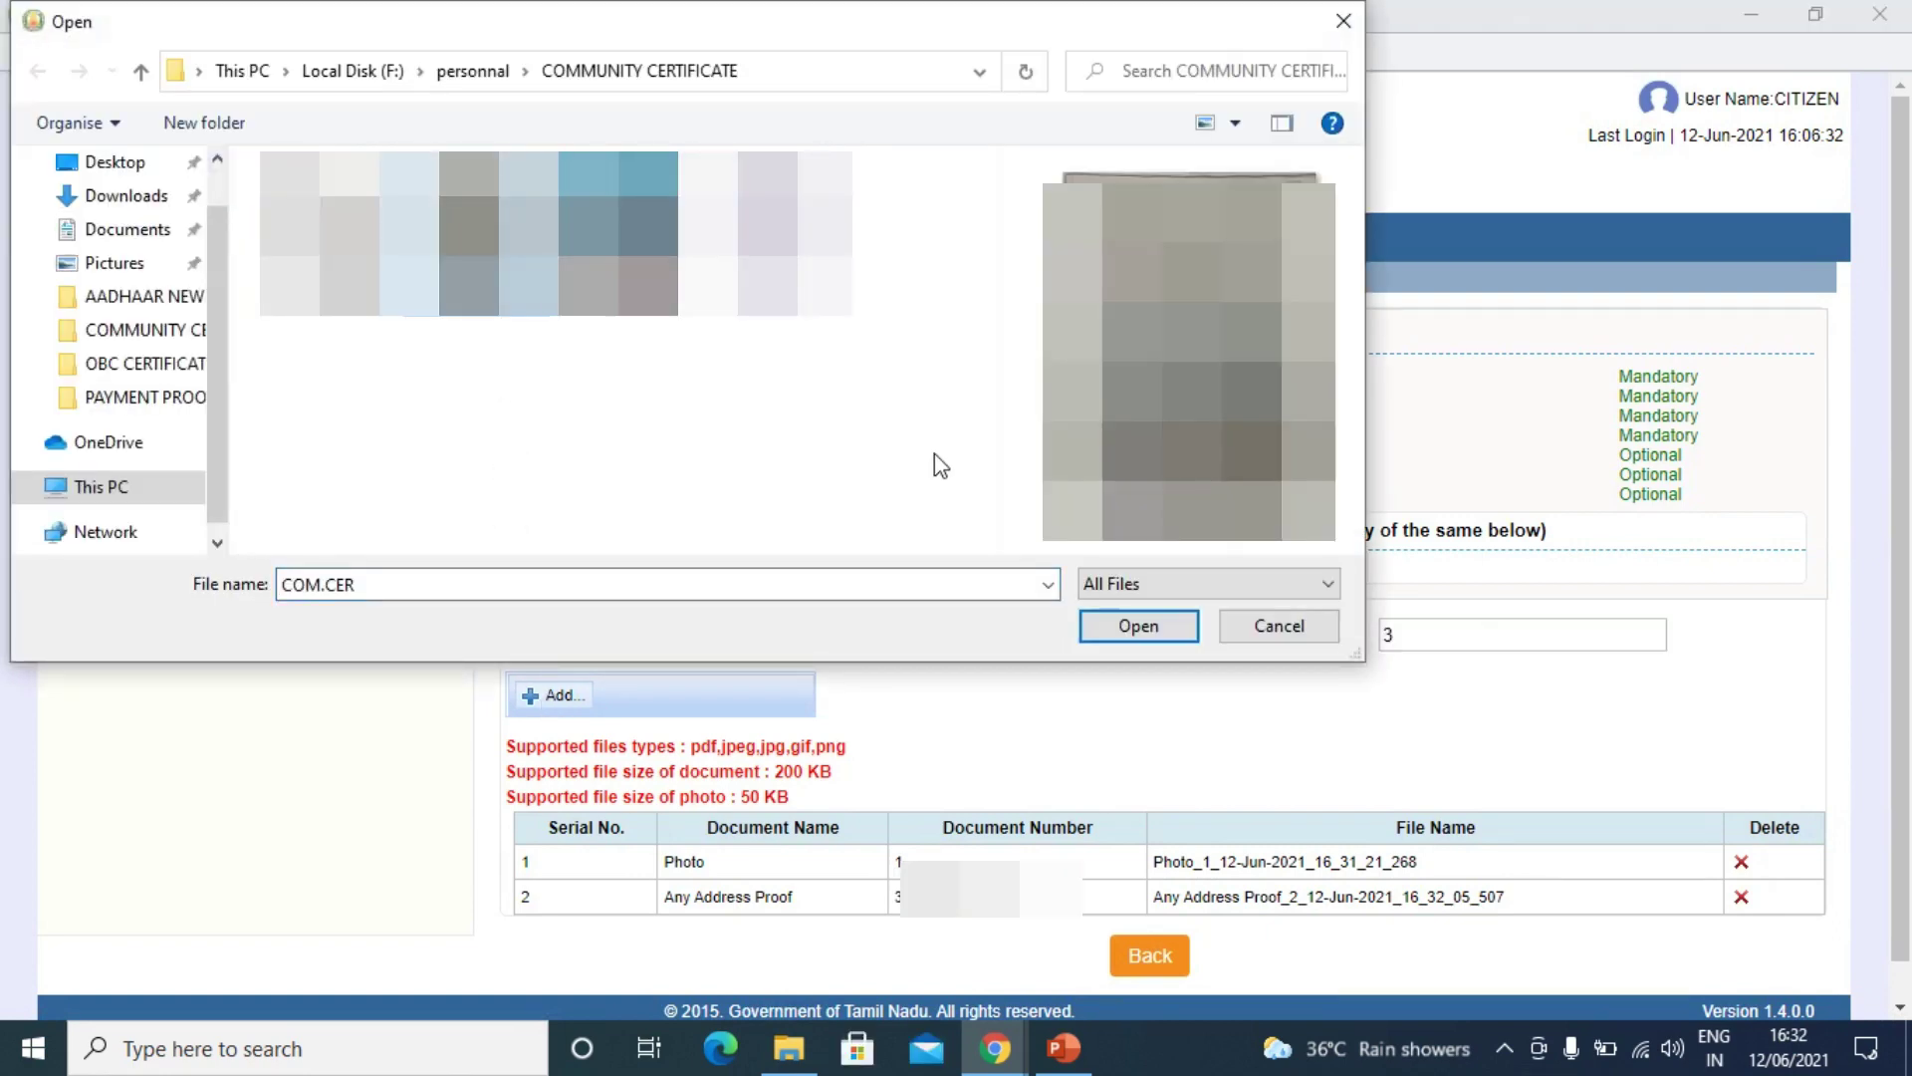
{"action": "left_click", "coordinate": [1136, 627]}
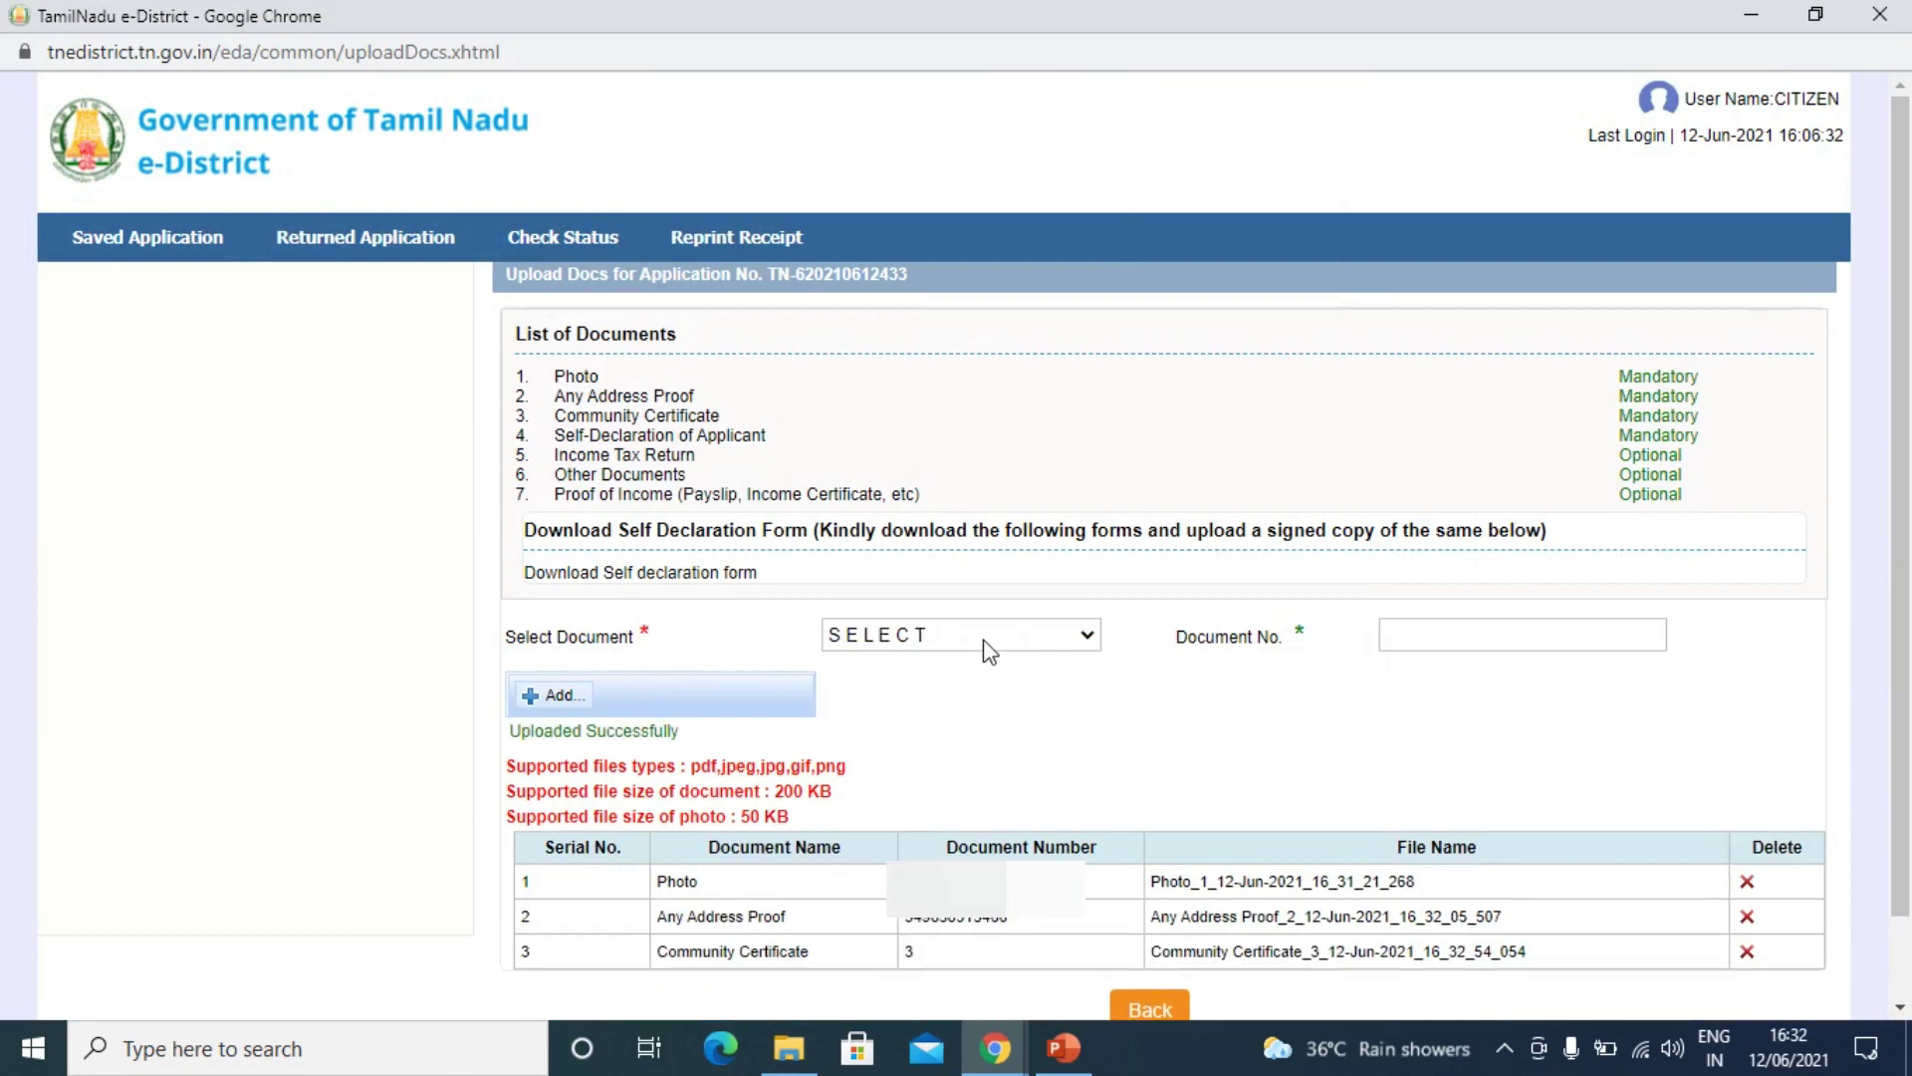
Upload the 'self' file as Self-Declaration of Applicant with document number 4.
{"action": "left_click", "coordinate": [984, 640]}
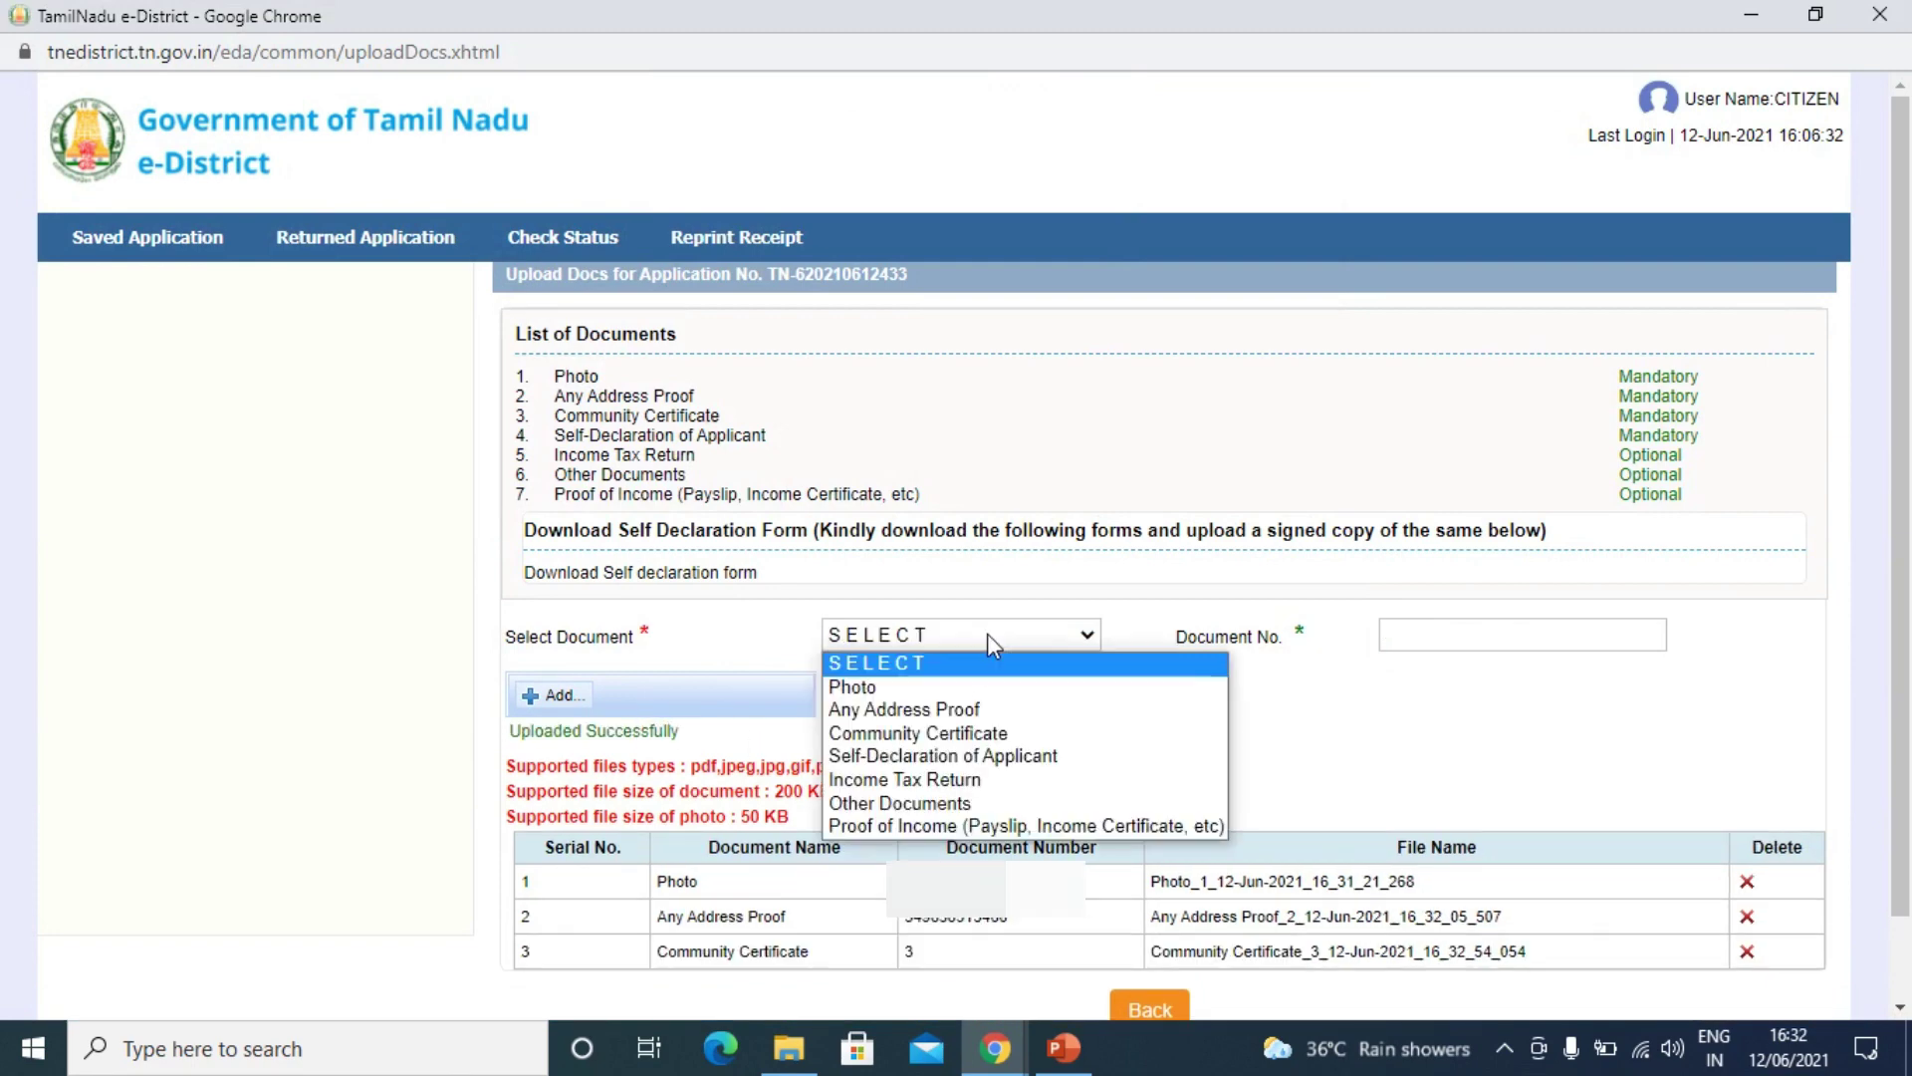
{"action": "left_click", "coordinate": [971, 763]}
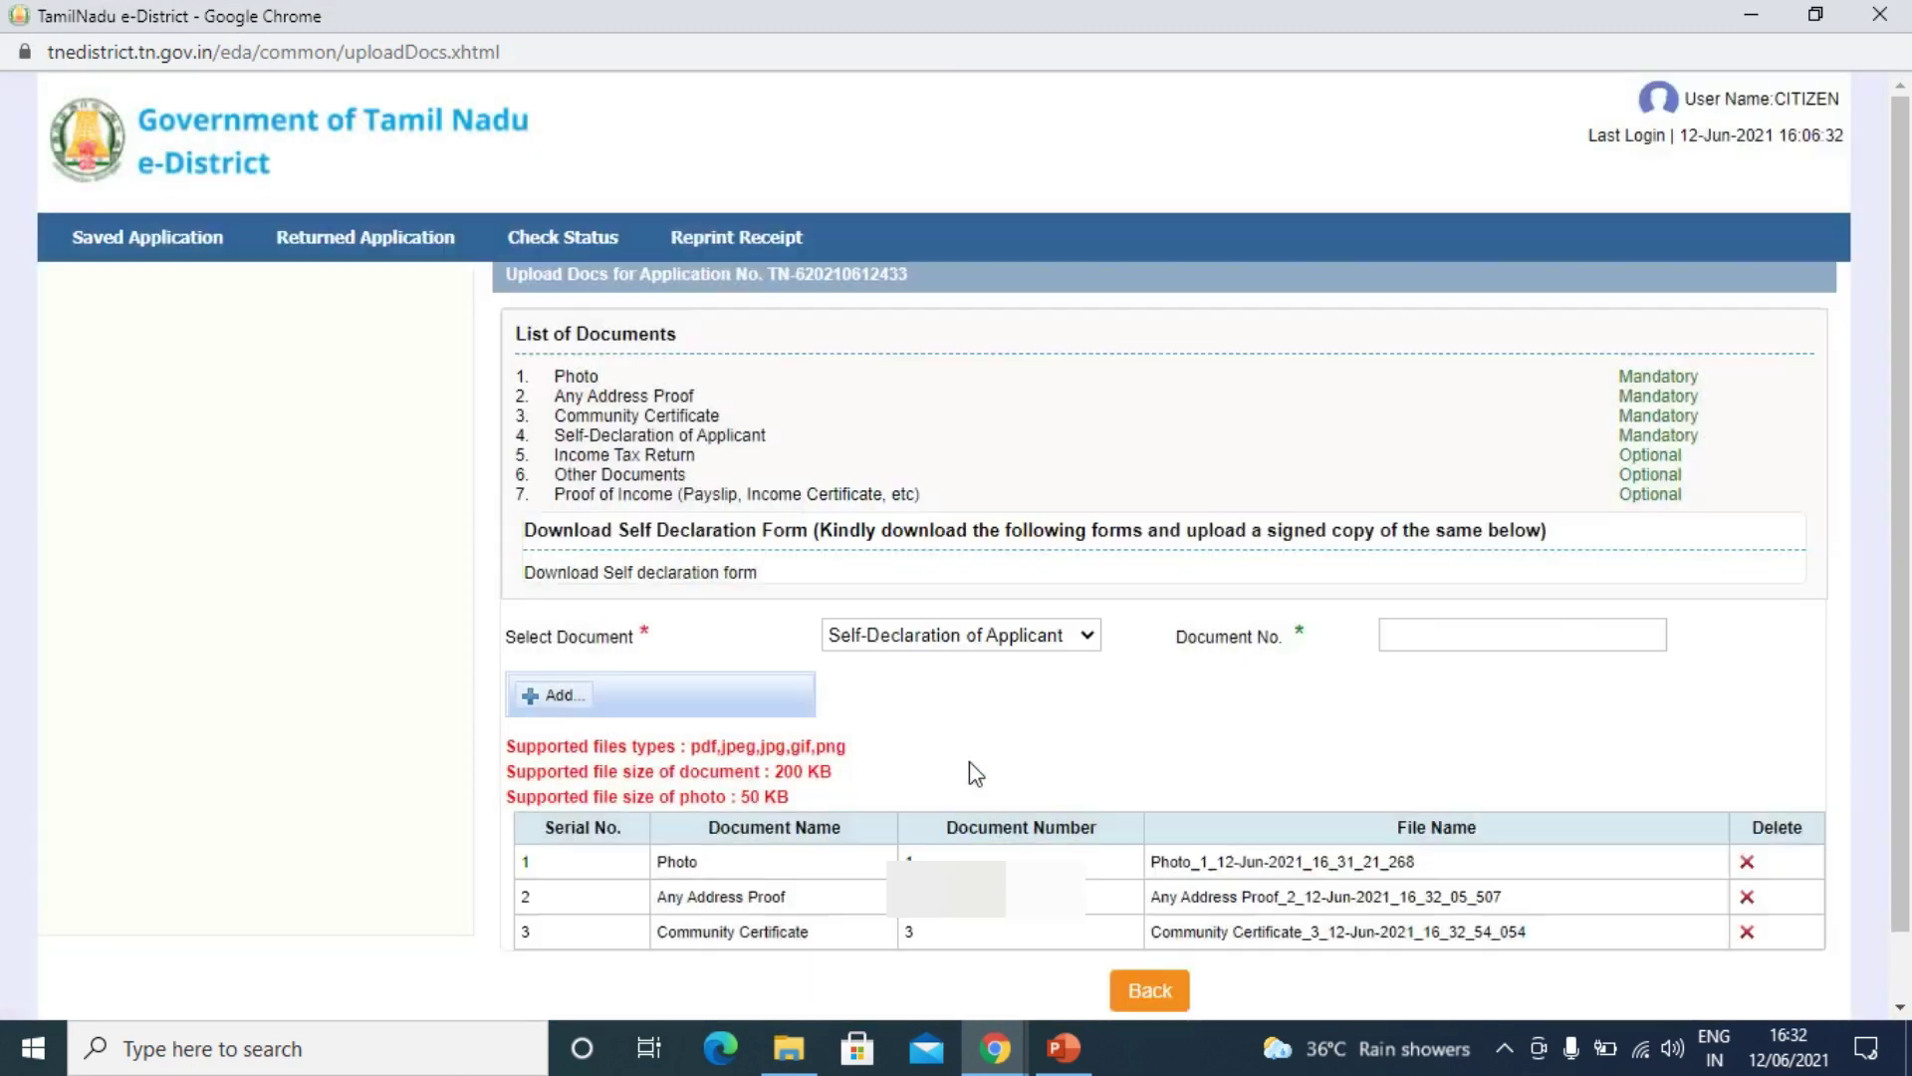
{"action": "left_click", "coordinate": [1443, 635]}
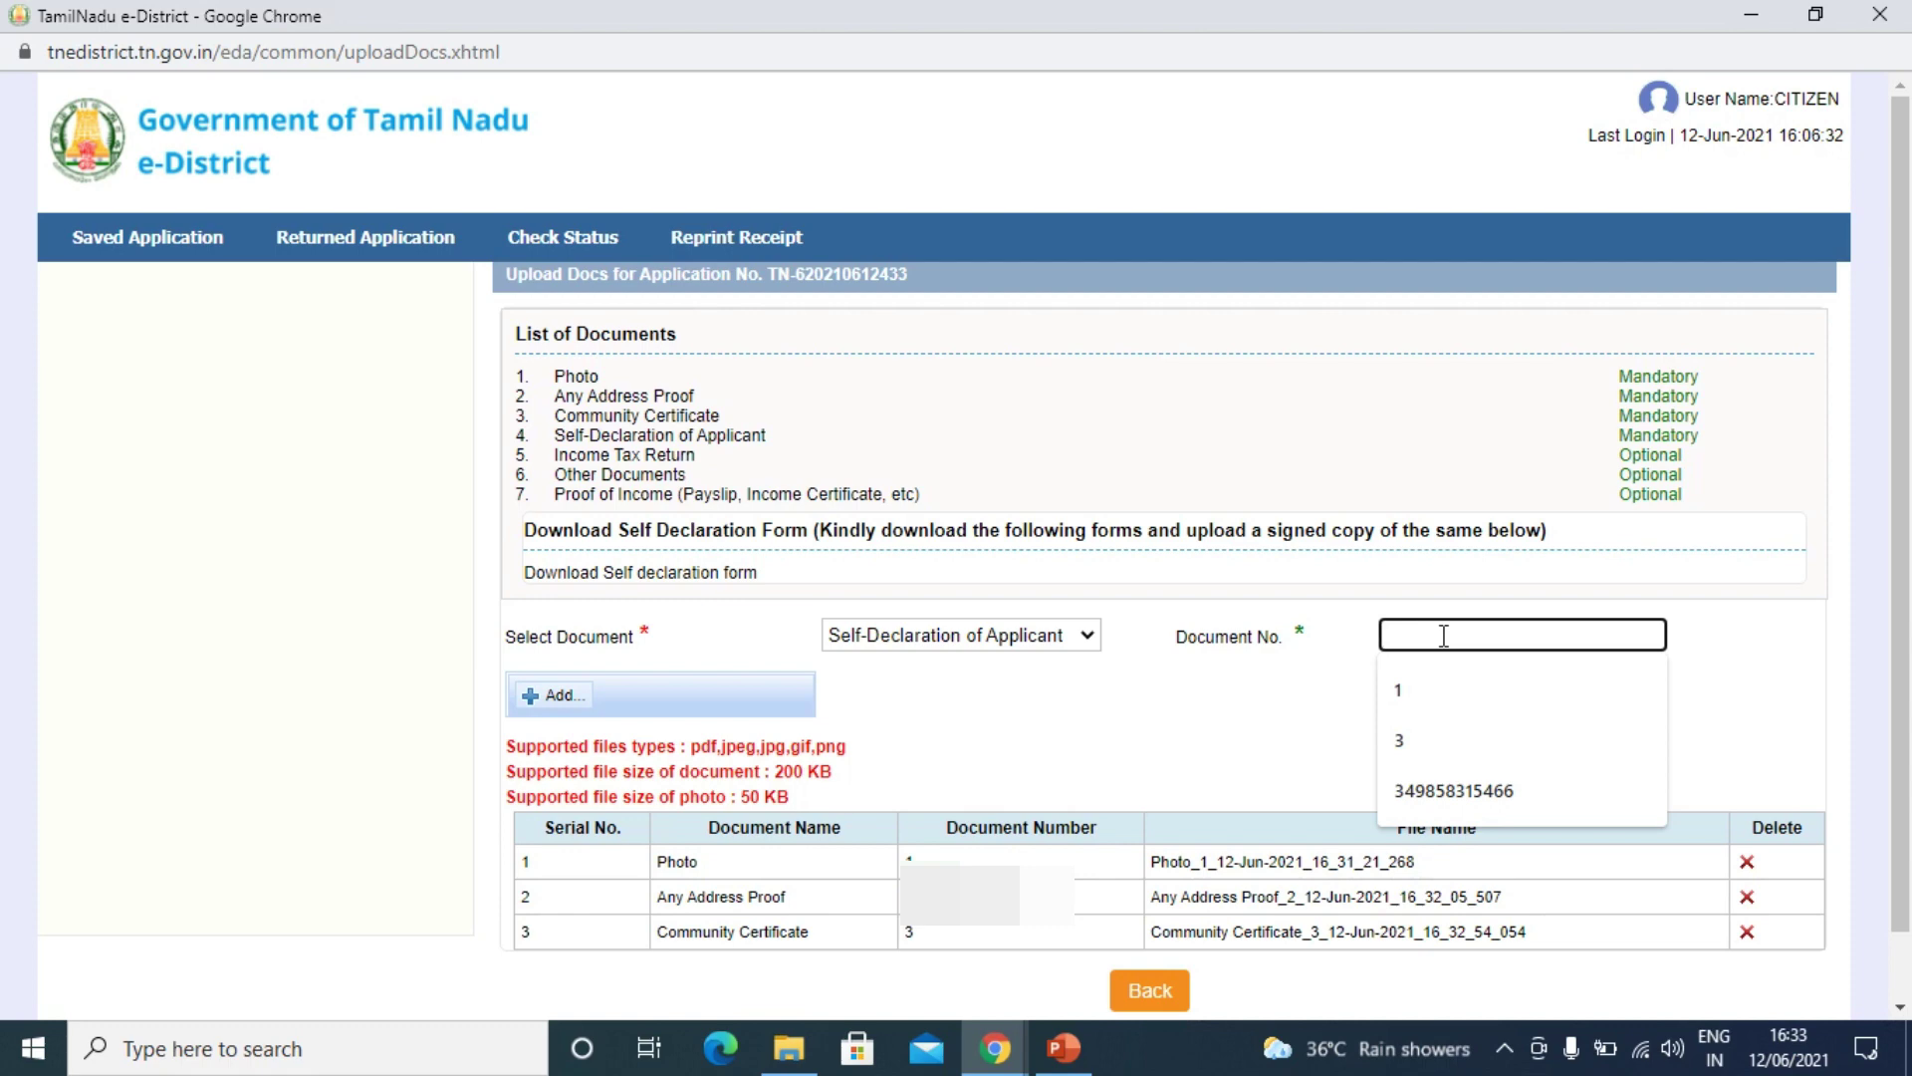
{"action": "type", "text": "4"}
{"action": "left_click", "coordinate": [555, 695]}
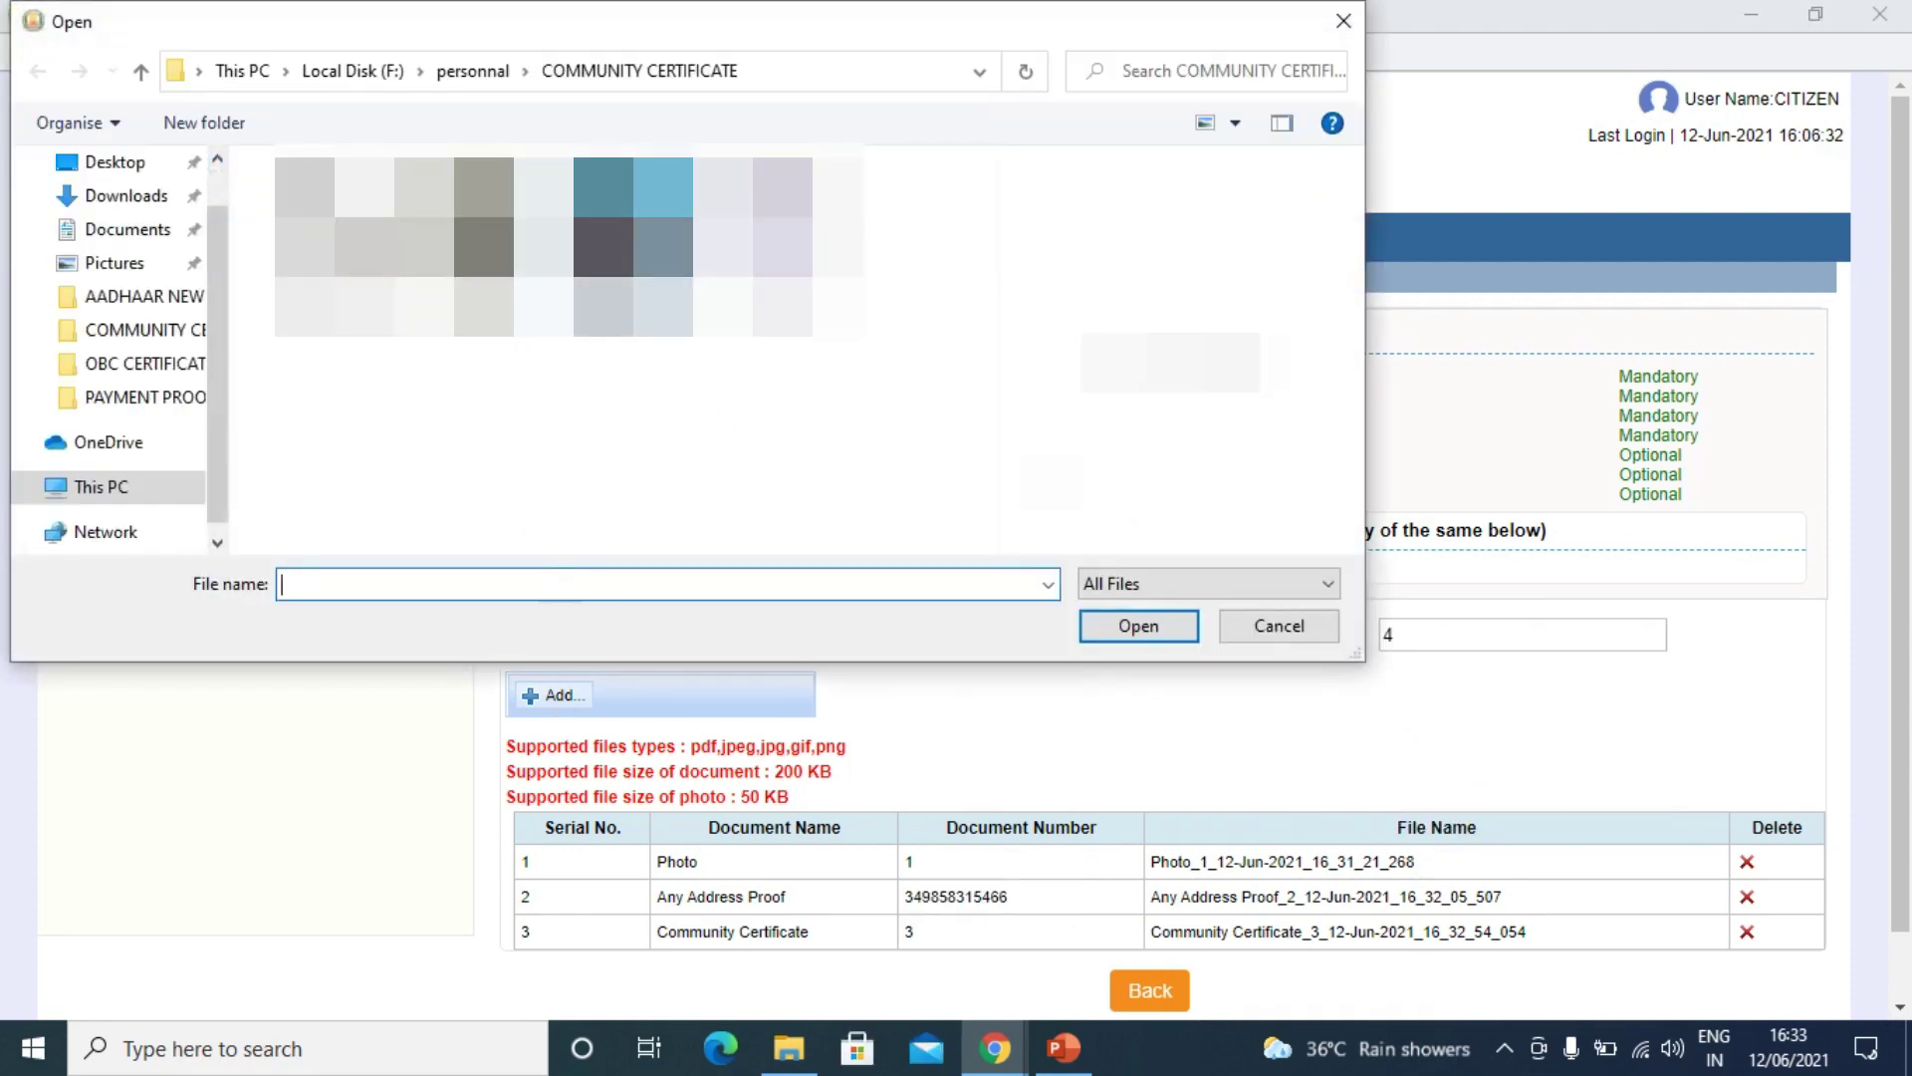
{"action": "type", "text": "self"}
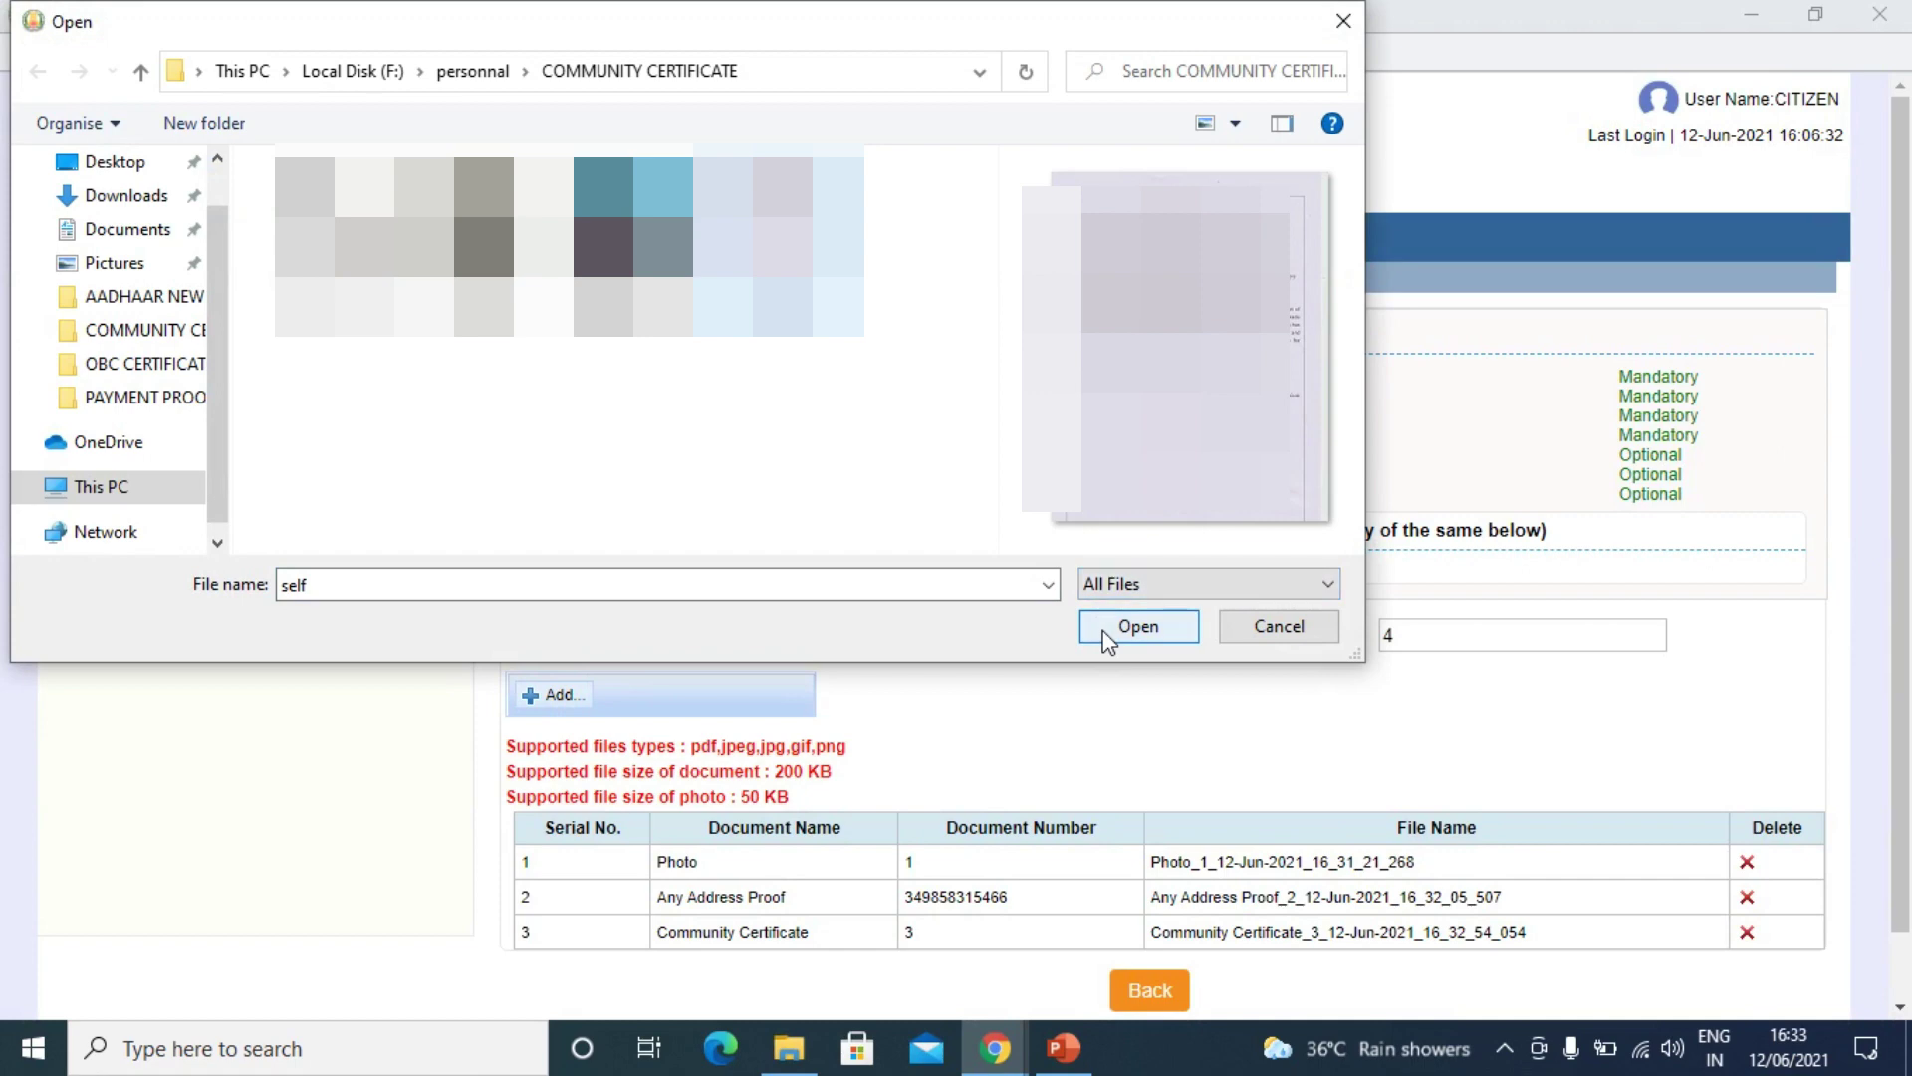
{"action": "left_click", "coordinate": [1135, 625]}
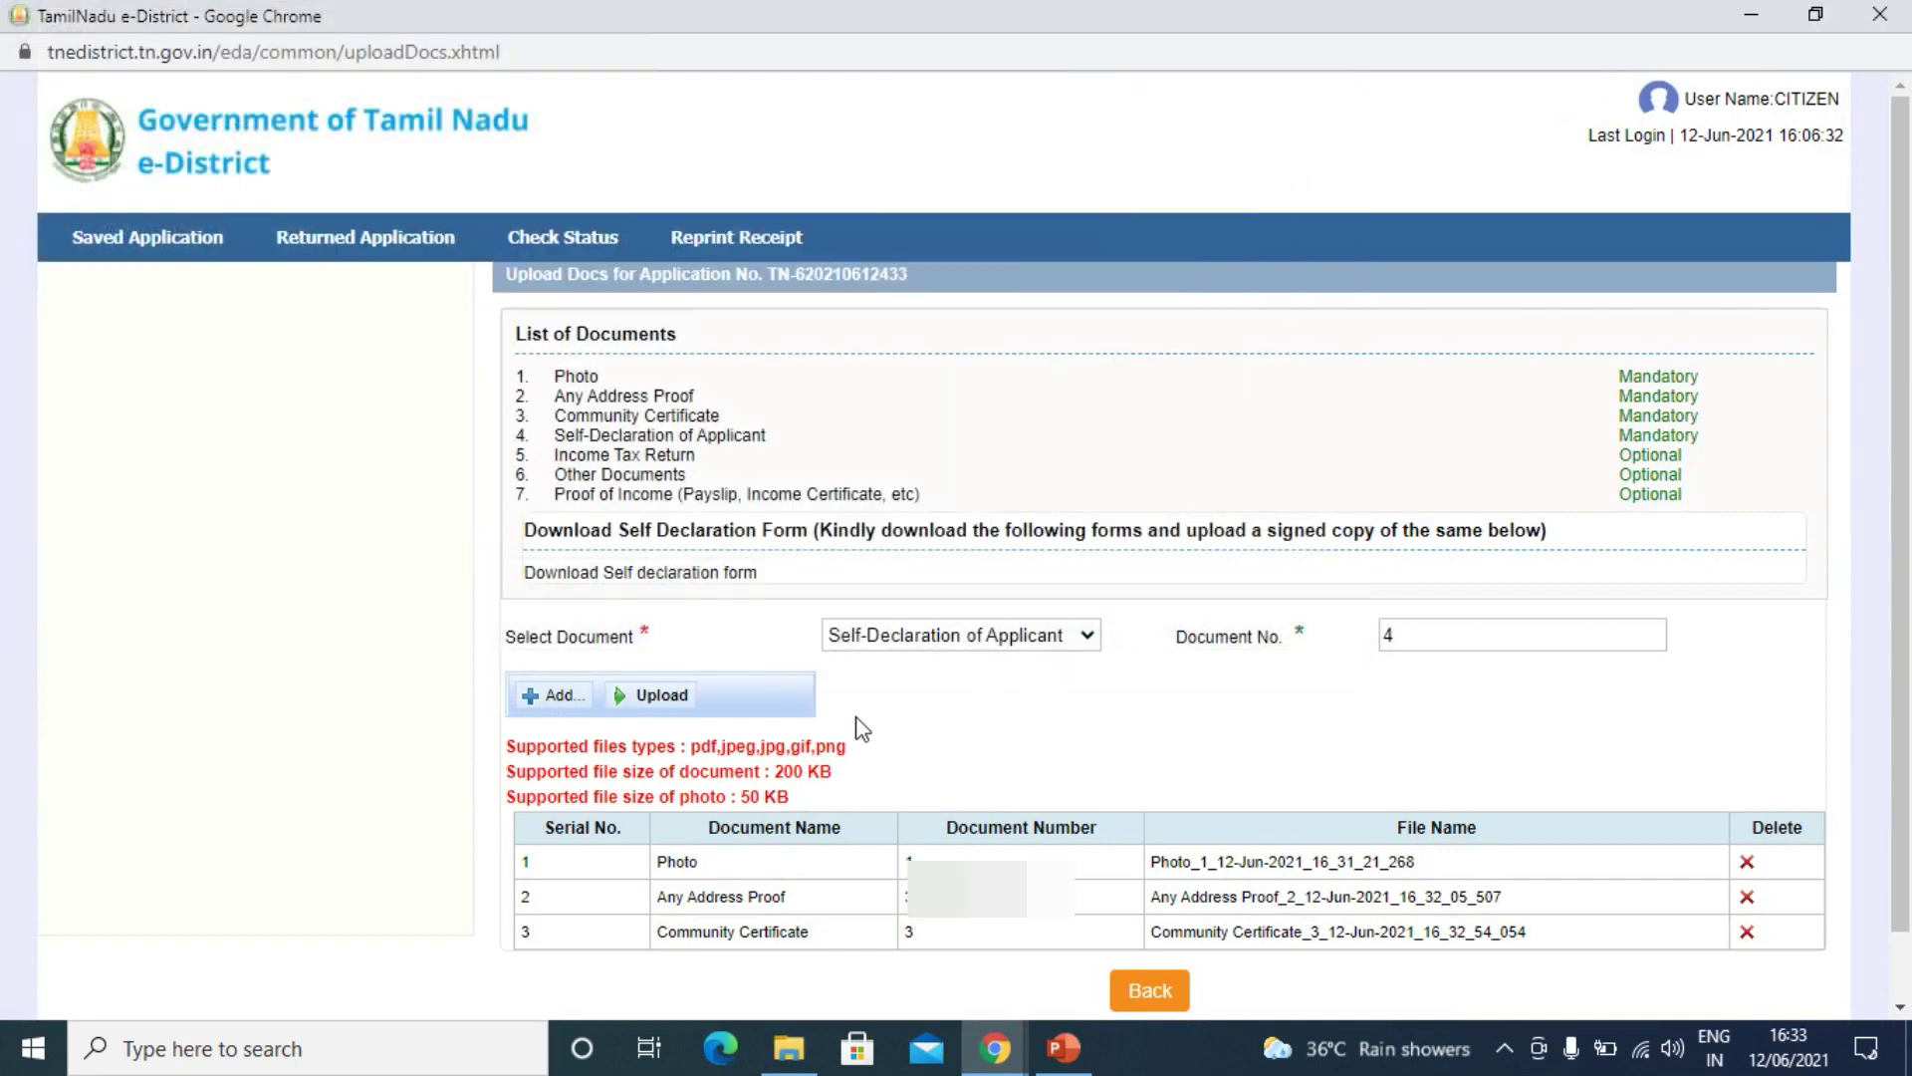
{"action": "left_click", "coordinate": [630, 705]}
{"action": "scroll", "coordinate": [1067, 649], "scroll_direction": "down", "scroll_amount": 2}
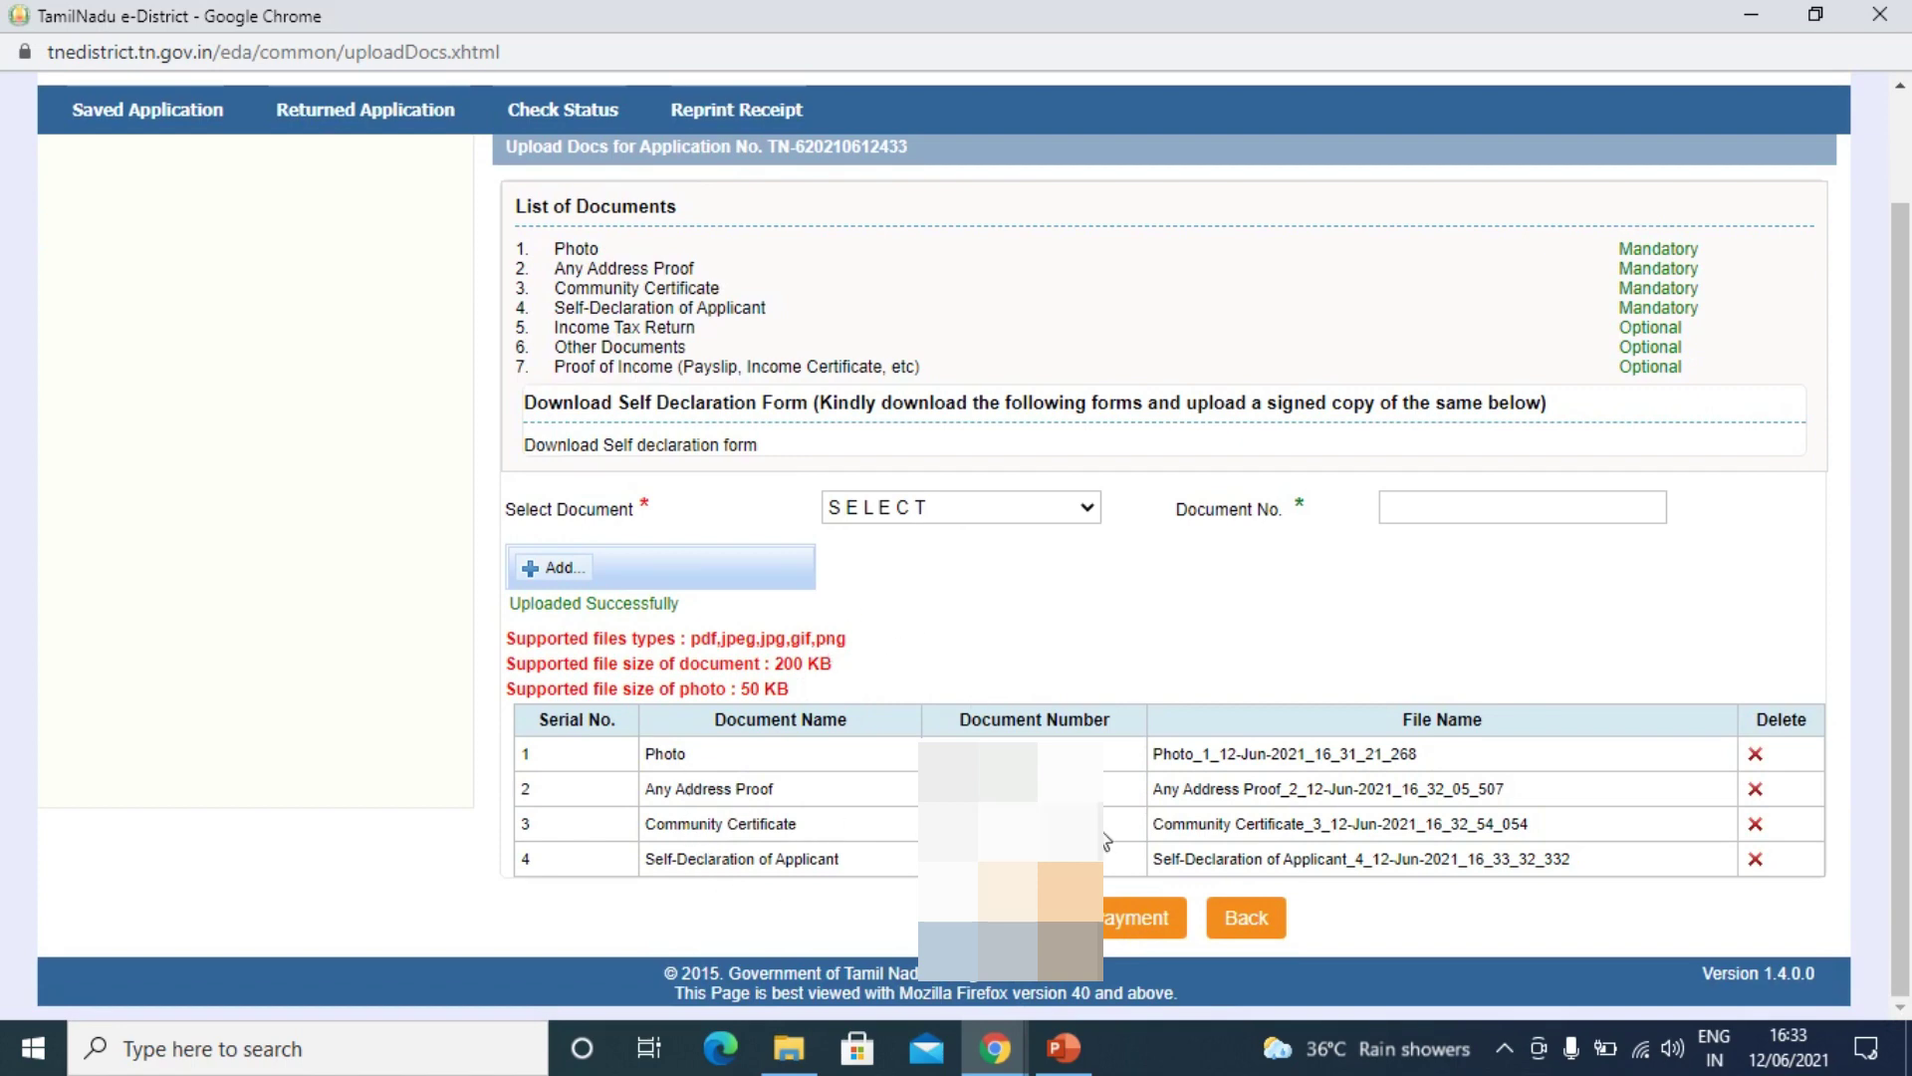
{"action": "scroll", "coordinate": [1392, 695], "scroll_direction": "up", "scroll_amount": 2}
{"action": "scroll", "coordinate": [1404, 701], "scroll_direction": "down", "scroll_amount": 1}
{"action": "scroll", "coordinate": [1404, 701], "scroll_direction": "down", "scroll_amount": 2}
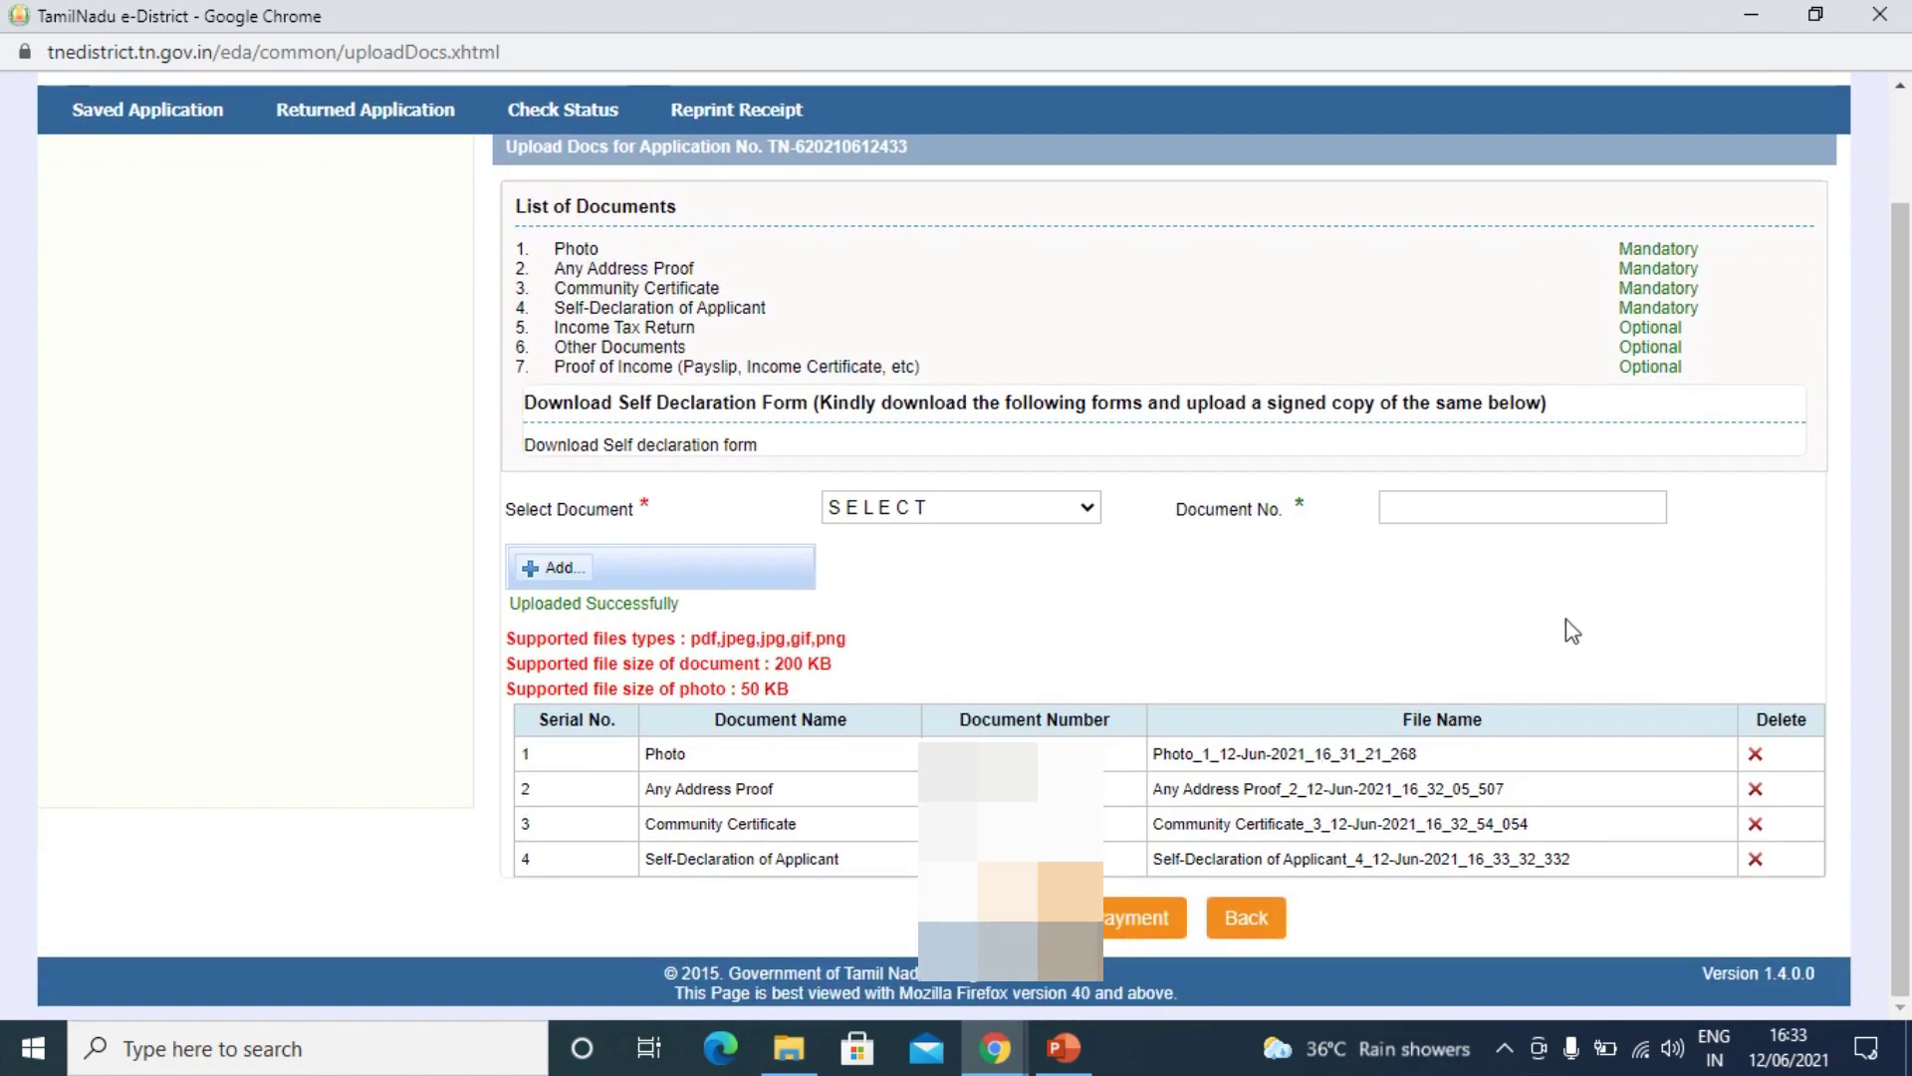
{"action": "scroll", "coordinate": [1565, 618], "scroll_direction": "up", "scroll_amount": 3}
{"action": "scroll", "coordinate": [1566, 619], "scroll_direction": "down", "scroll_amount": 3}
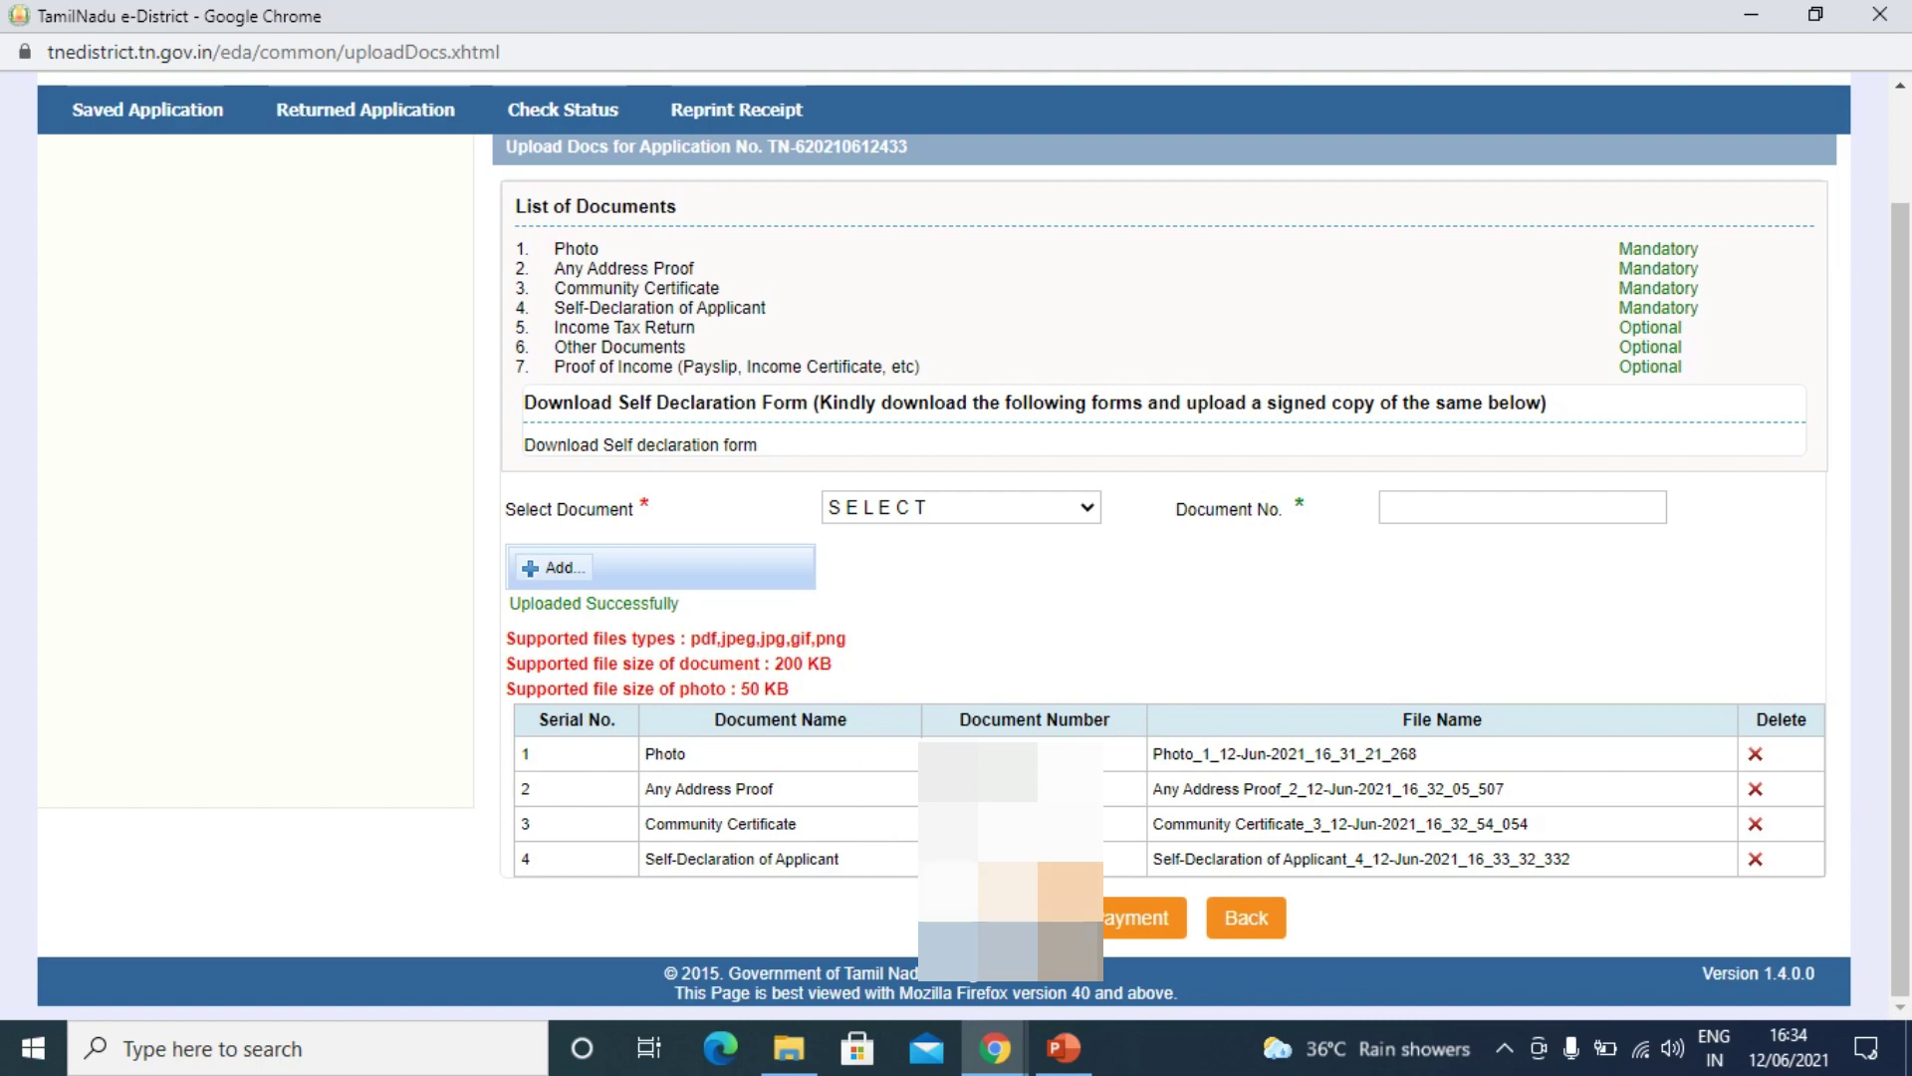
Accept the terms and conditions and pay the ₹60 service charge online.
{"action": "left_click", "coordinate": [1093, 921]}
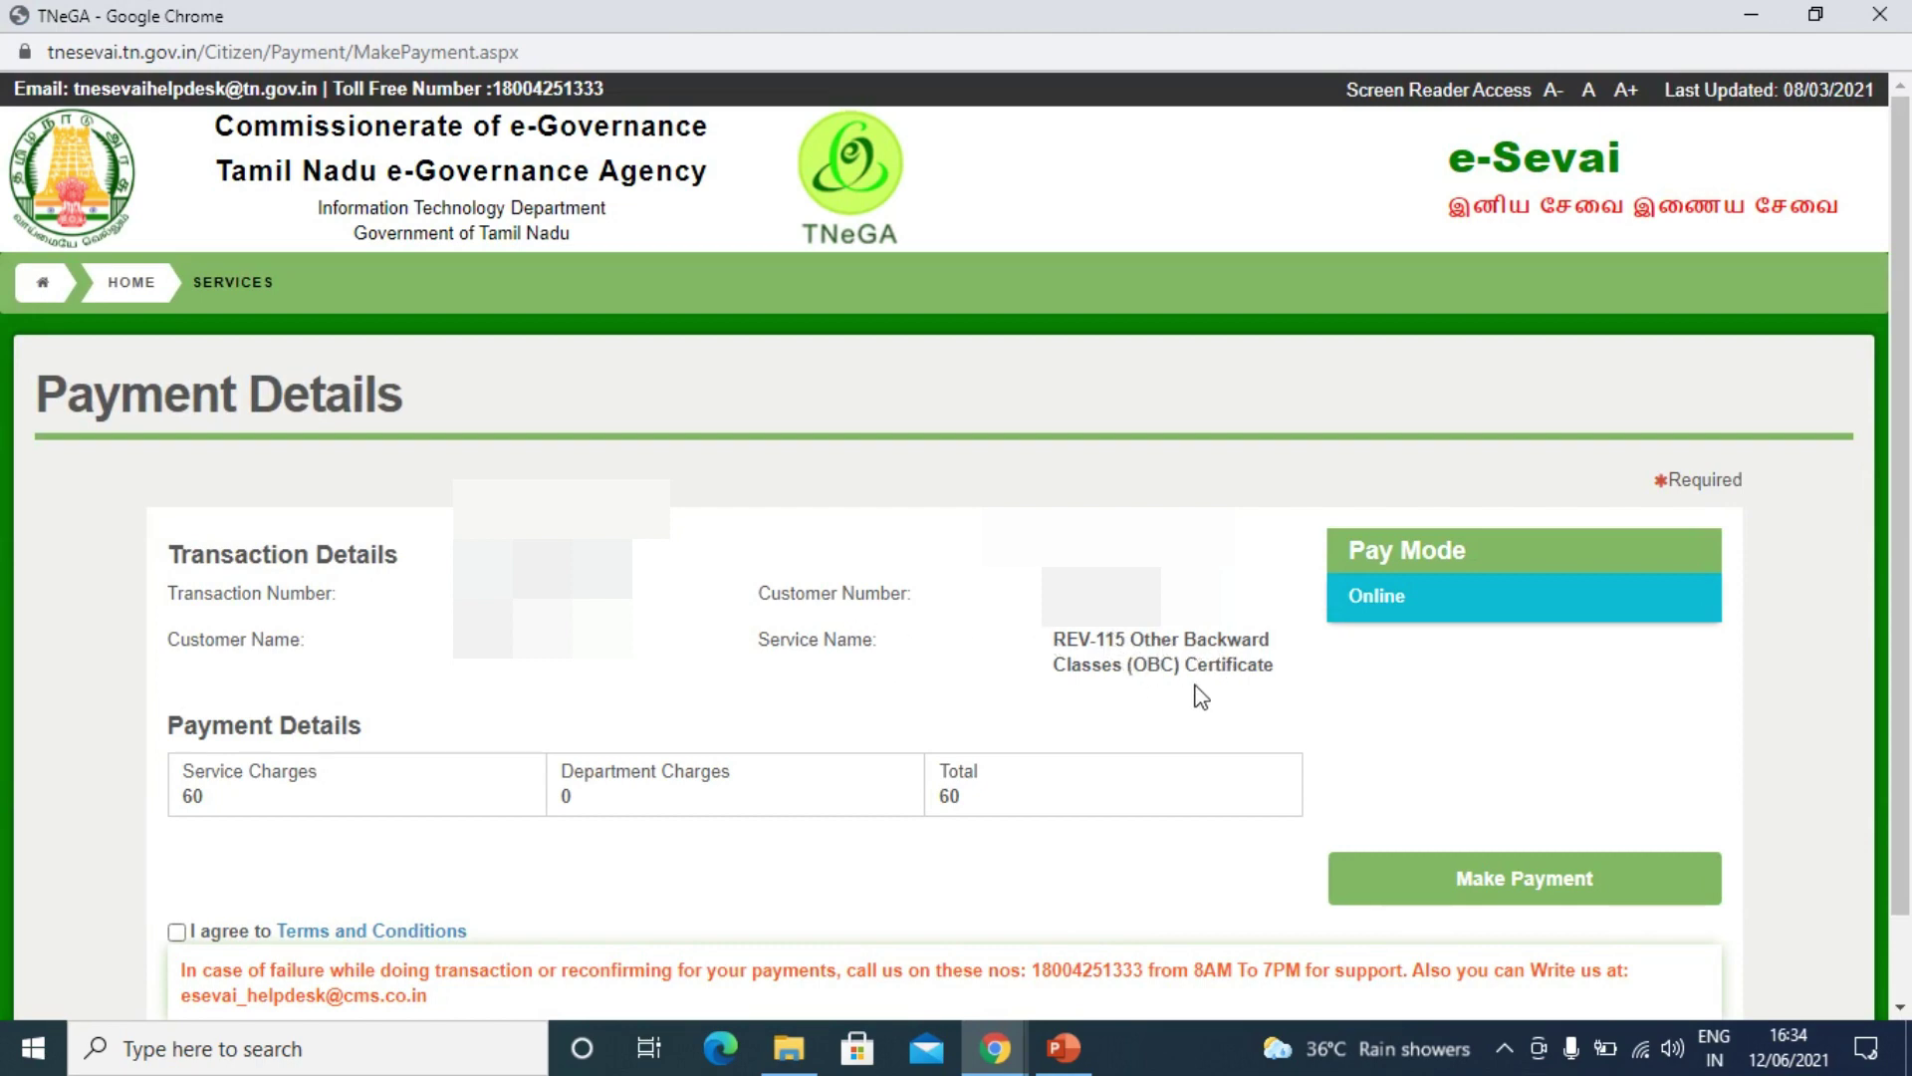
{"action": "scroll", "coordinate": [996, 717], "scroll_direction": "down", "scroll_amount": 1}
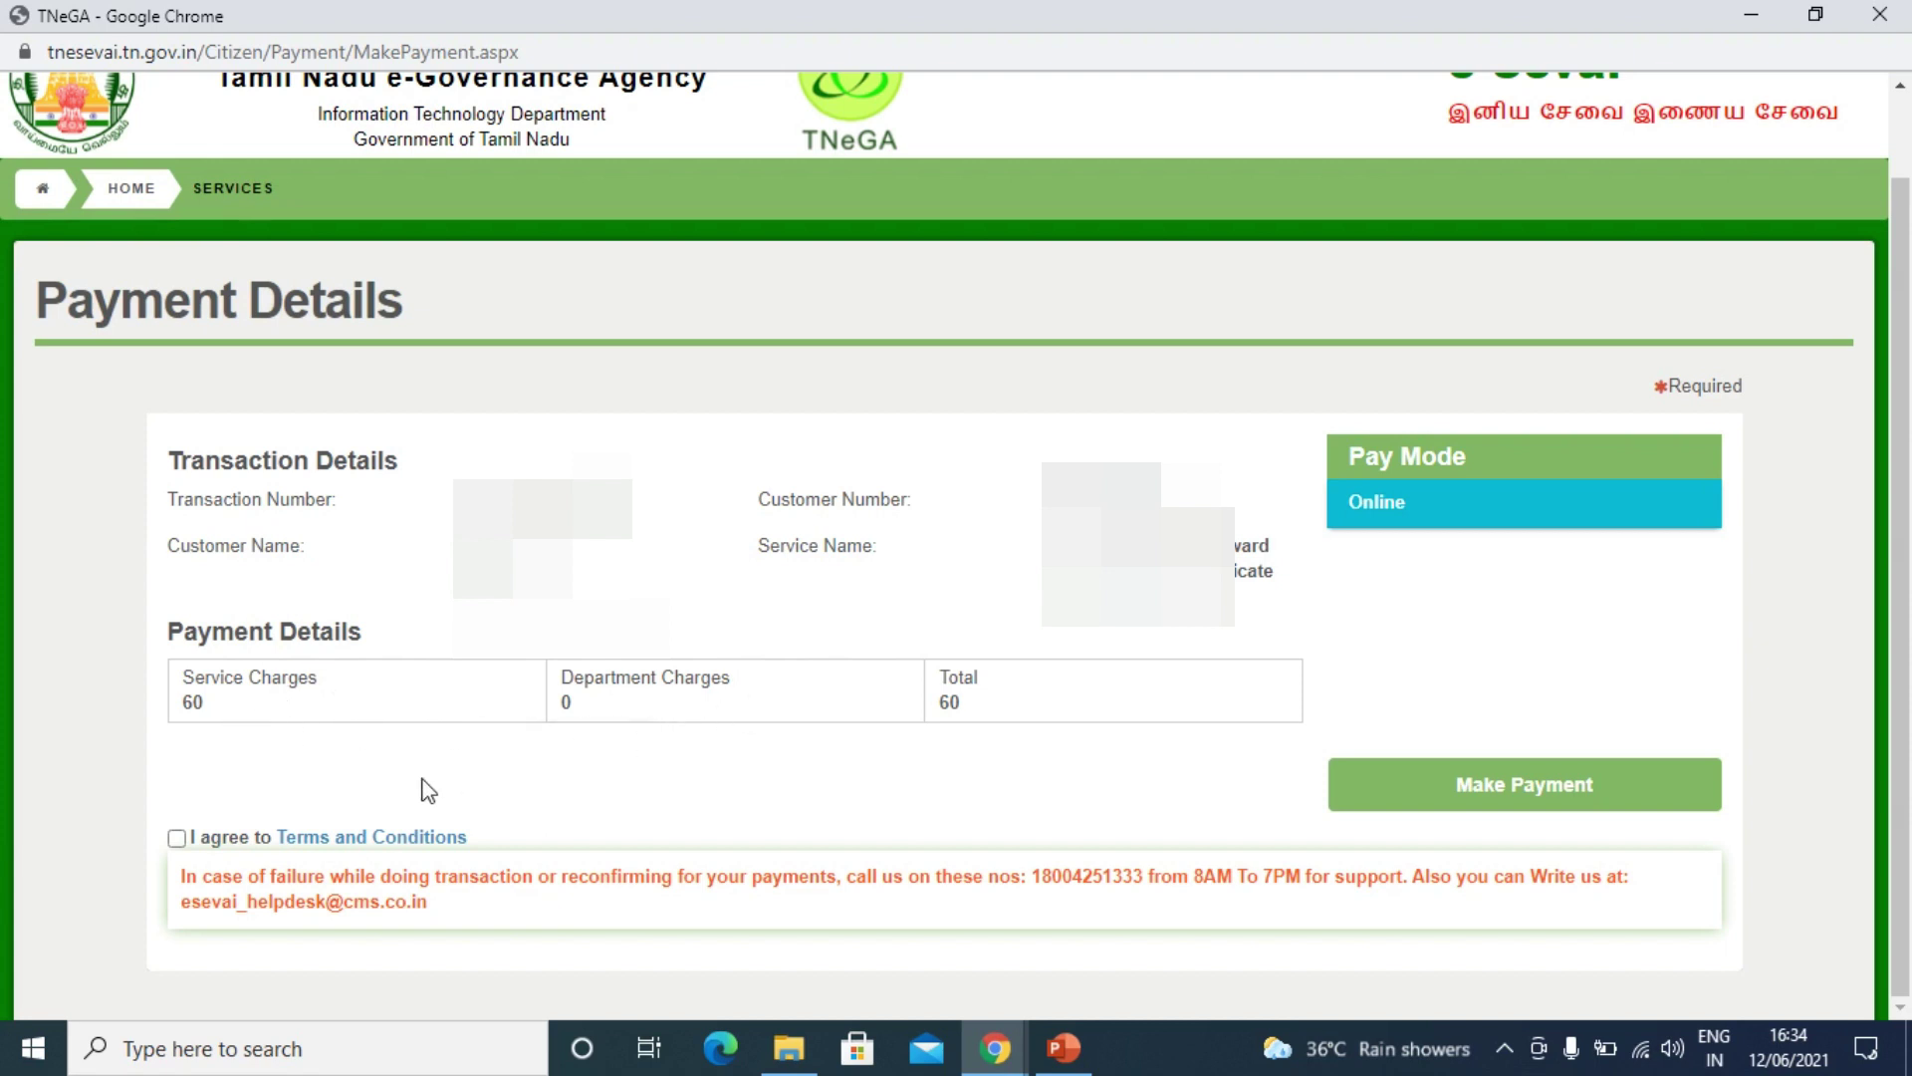
{"action": "left_click", "coordinate": [176, 842]}
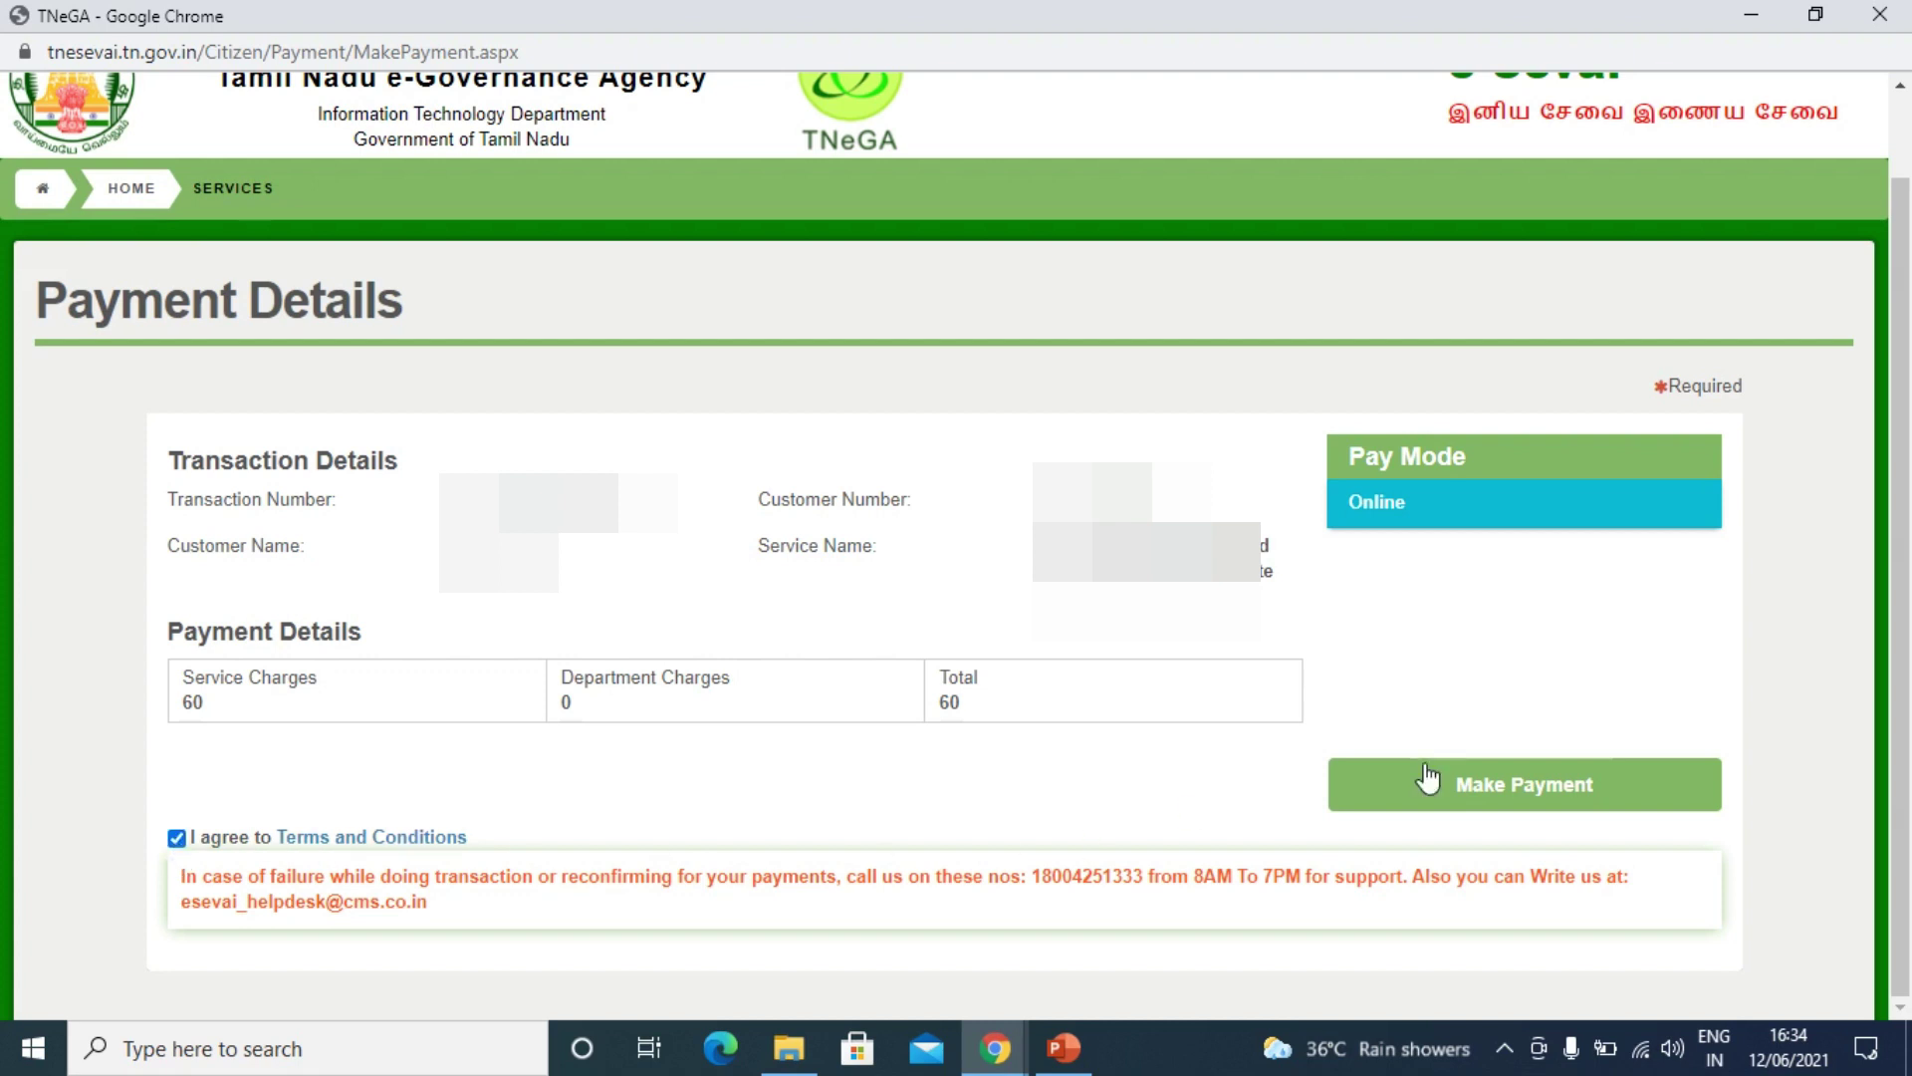
{"action": "scroll", "coordinate": [1746, 684], "scroll_direction": "up", "scroll_amount": 1}
{"action": "scroll", "coordinate": [1726, 730], "scroll_direction": "down", "scroll_amount": 1}
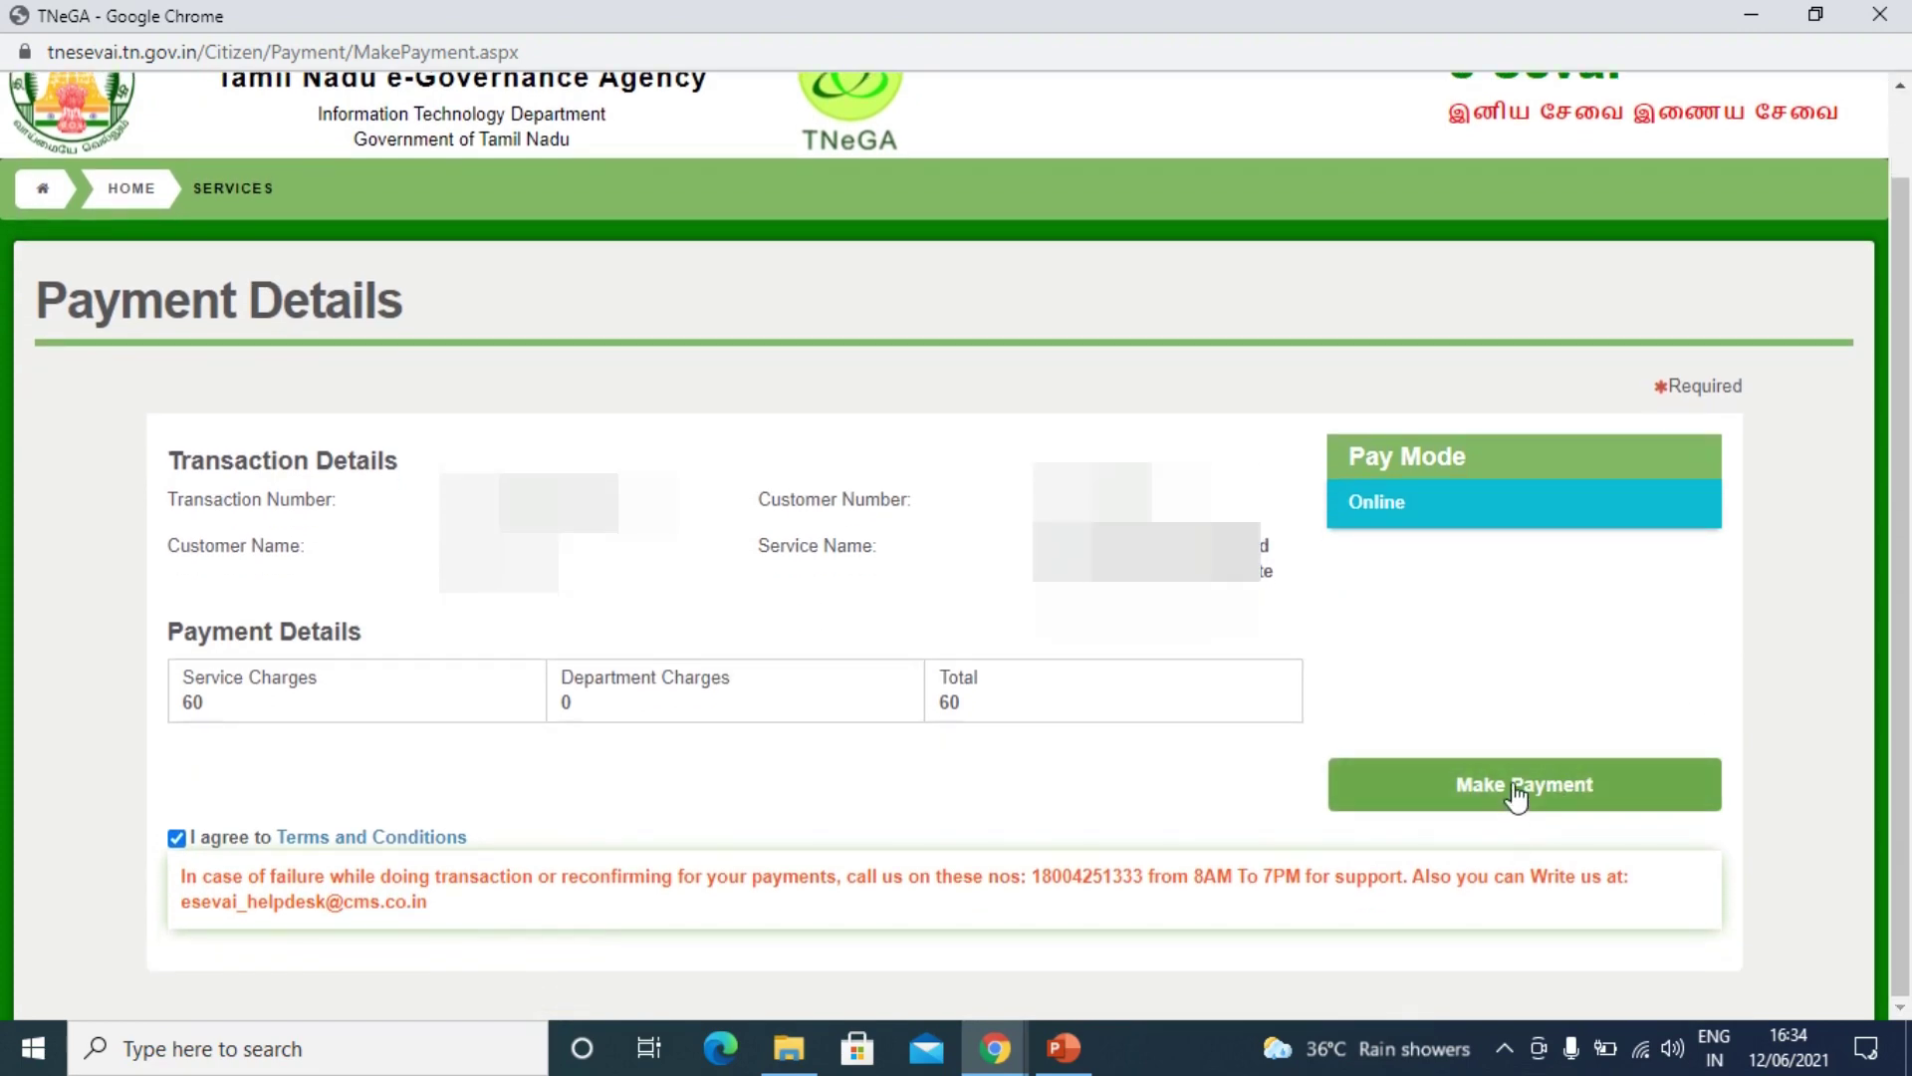
{"action": "left_click", "coordinate": [1516, 791]}
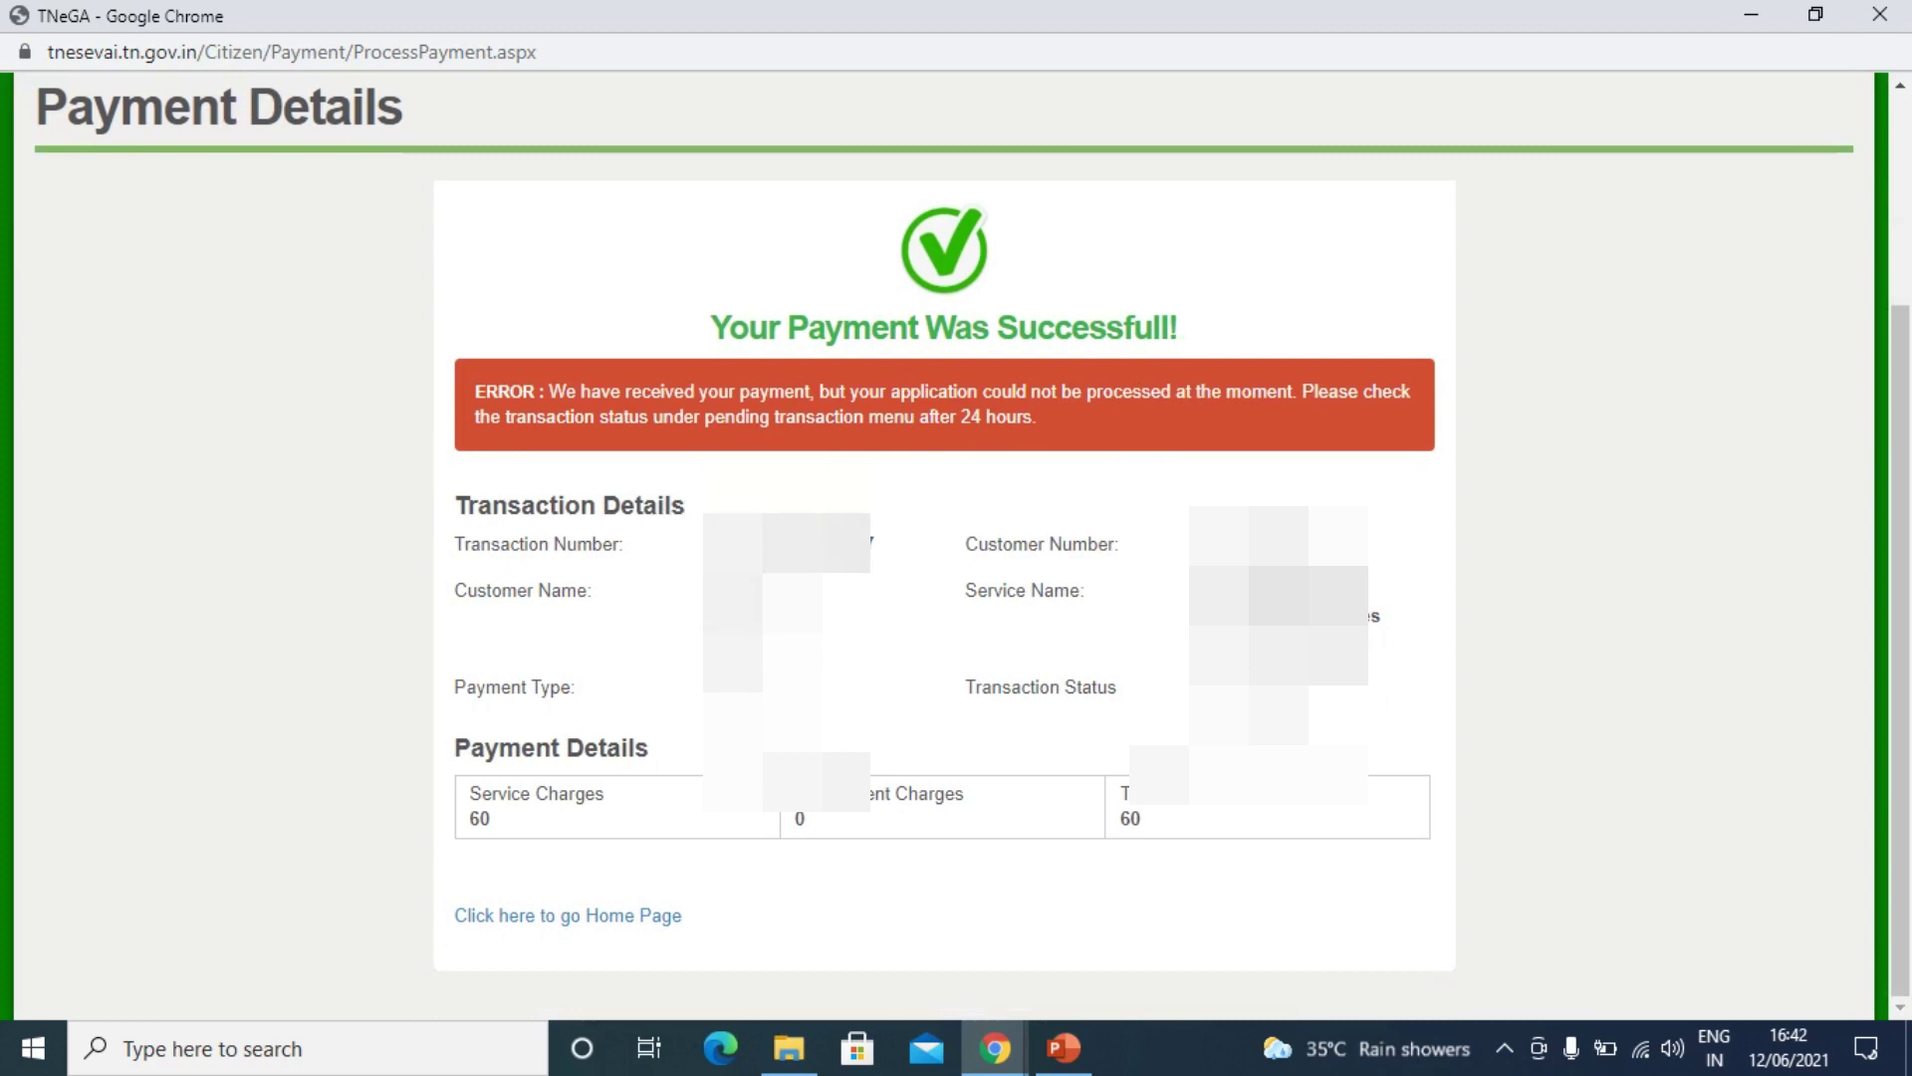
Scroll through the payment confirmation page.
{"action": "scroll", "coordinate": [917, 542], "scroll_direction": "up", "scroll_amount": 1}
{"action": "scroll", "coordinate": [1095, 518], "scroll_direction": "down", "scroll_amount": 1}
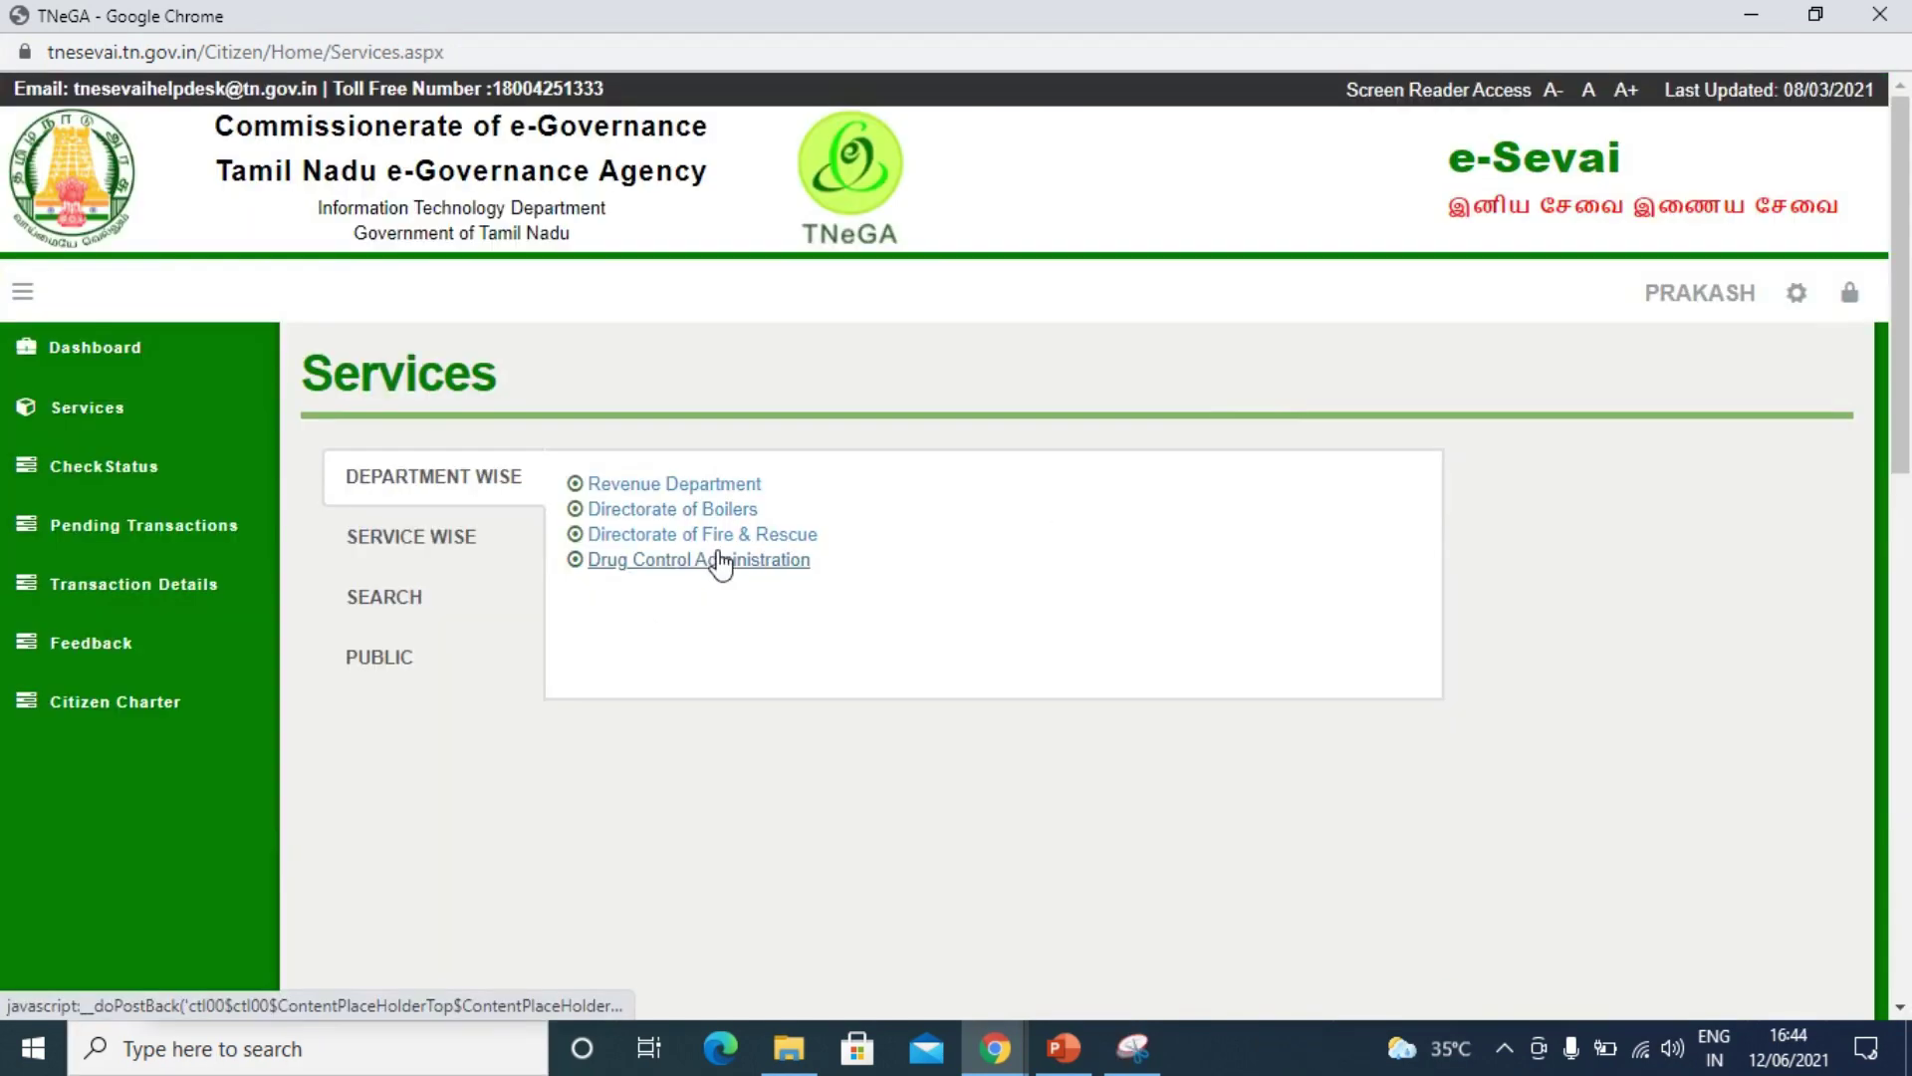
Open the REV-115 Other Backward Classes (OBC) Certificate service under Revenue Department.
{"action": "left_click", "coordinate": [681, 489]}
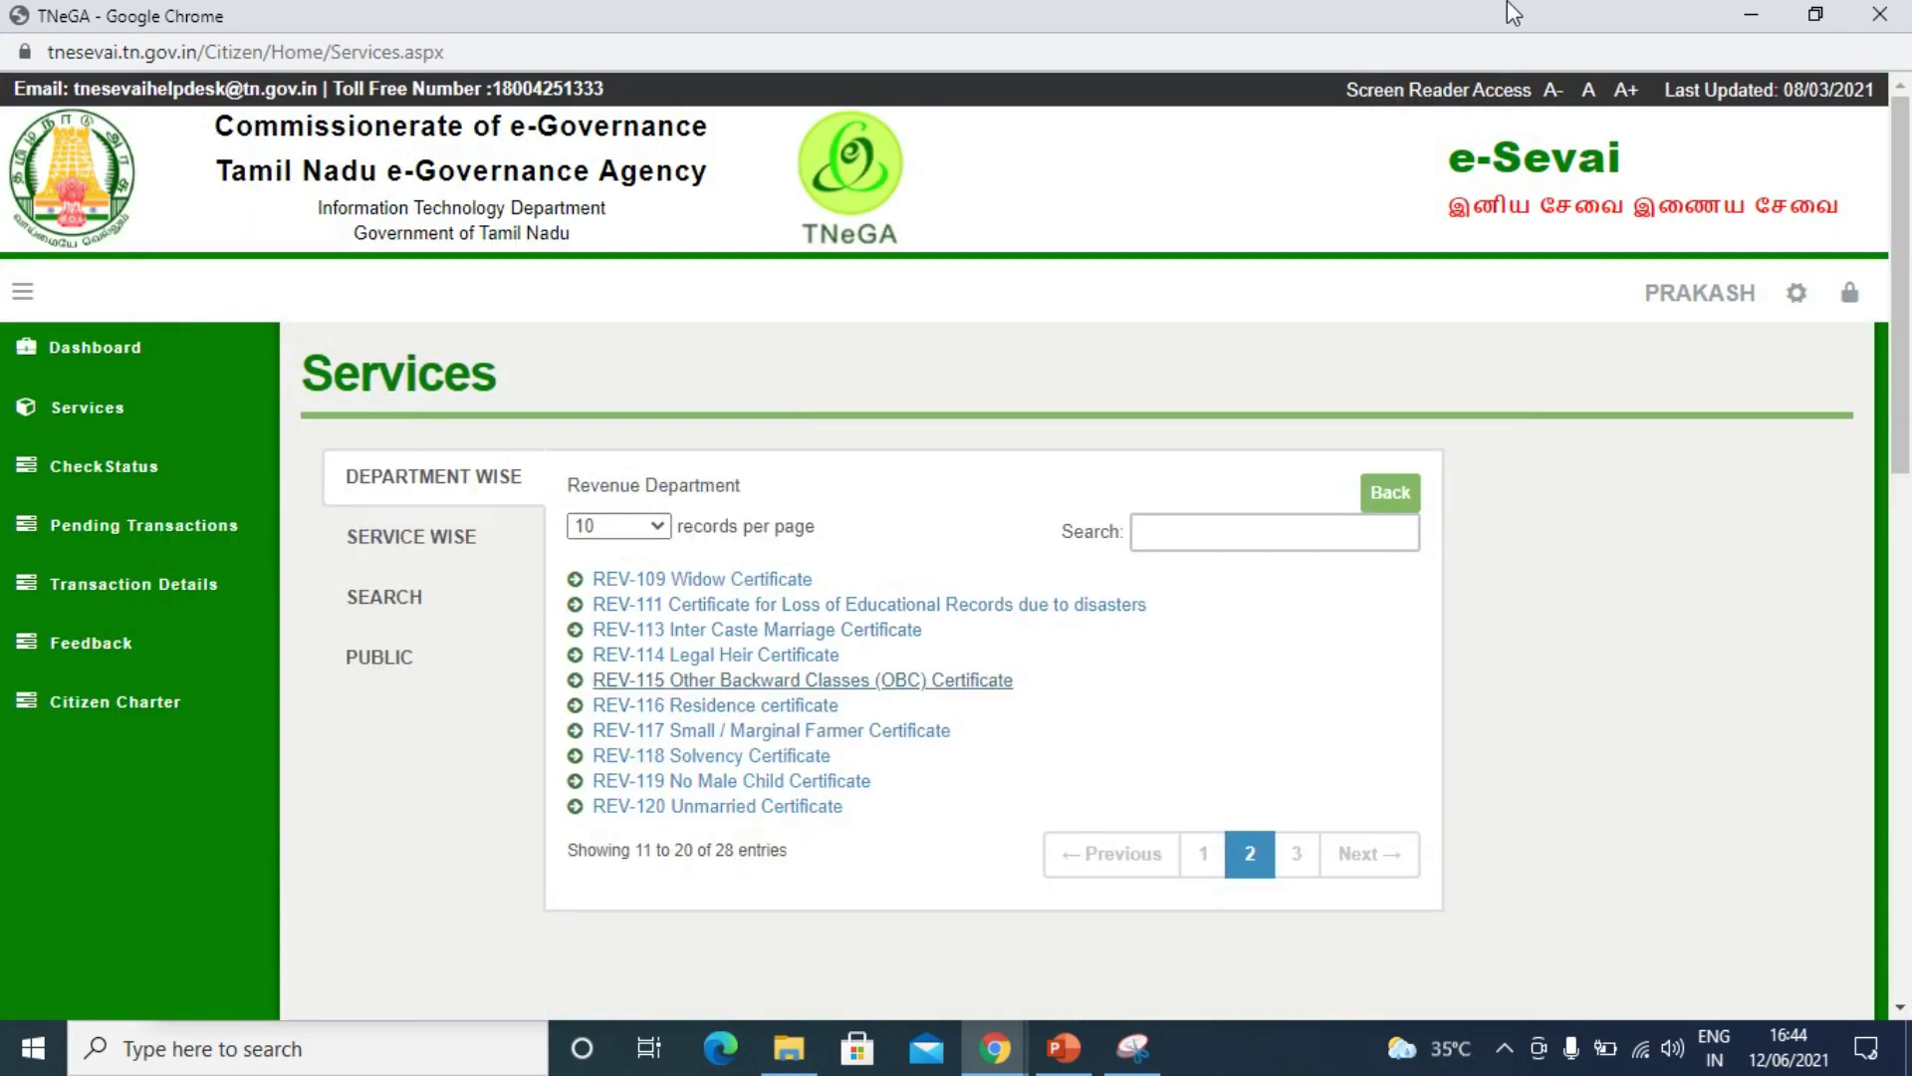
{"action": "left_click", "coordinate": [709, 685]}
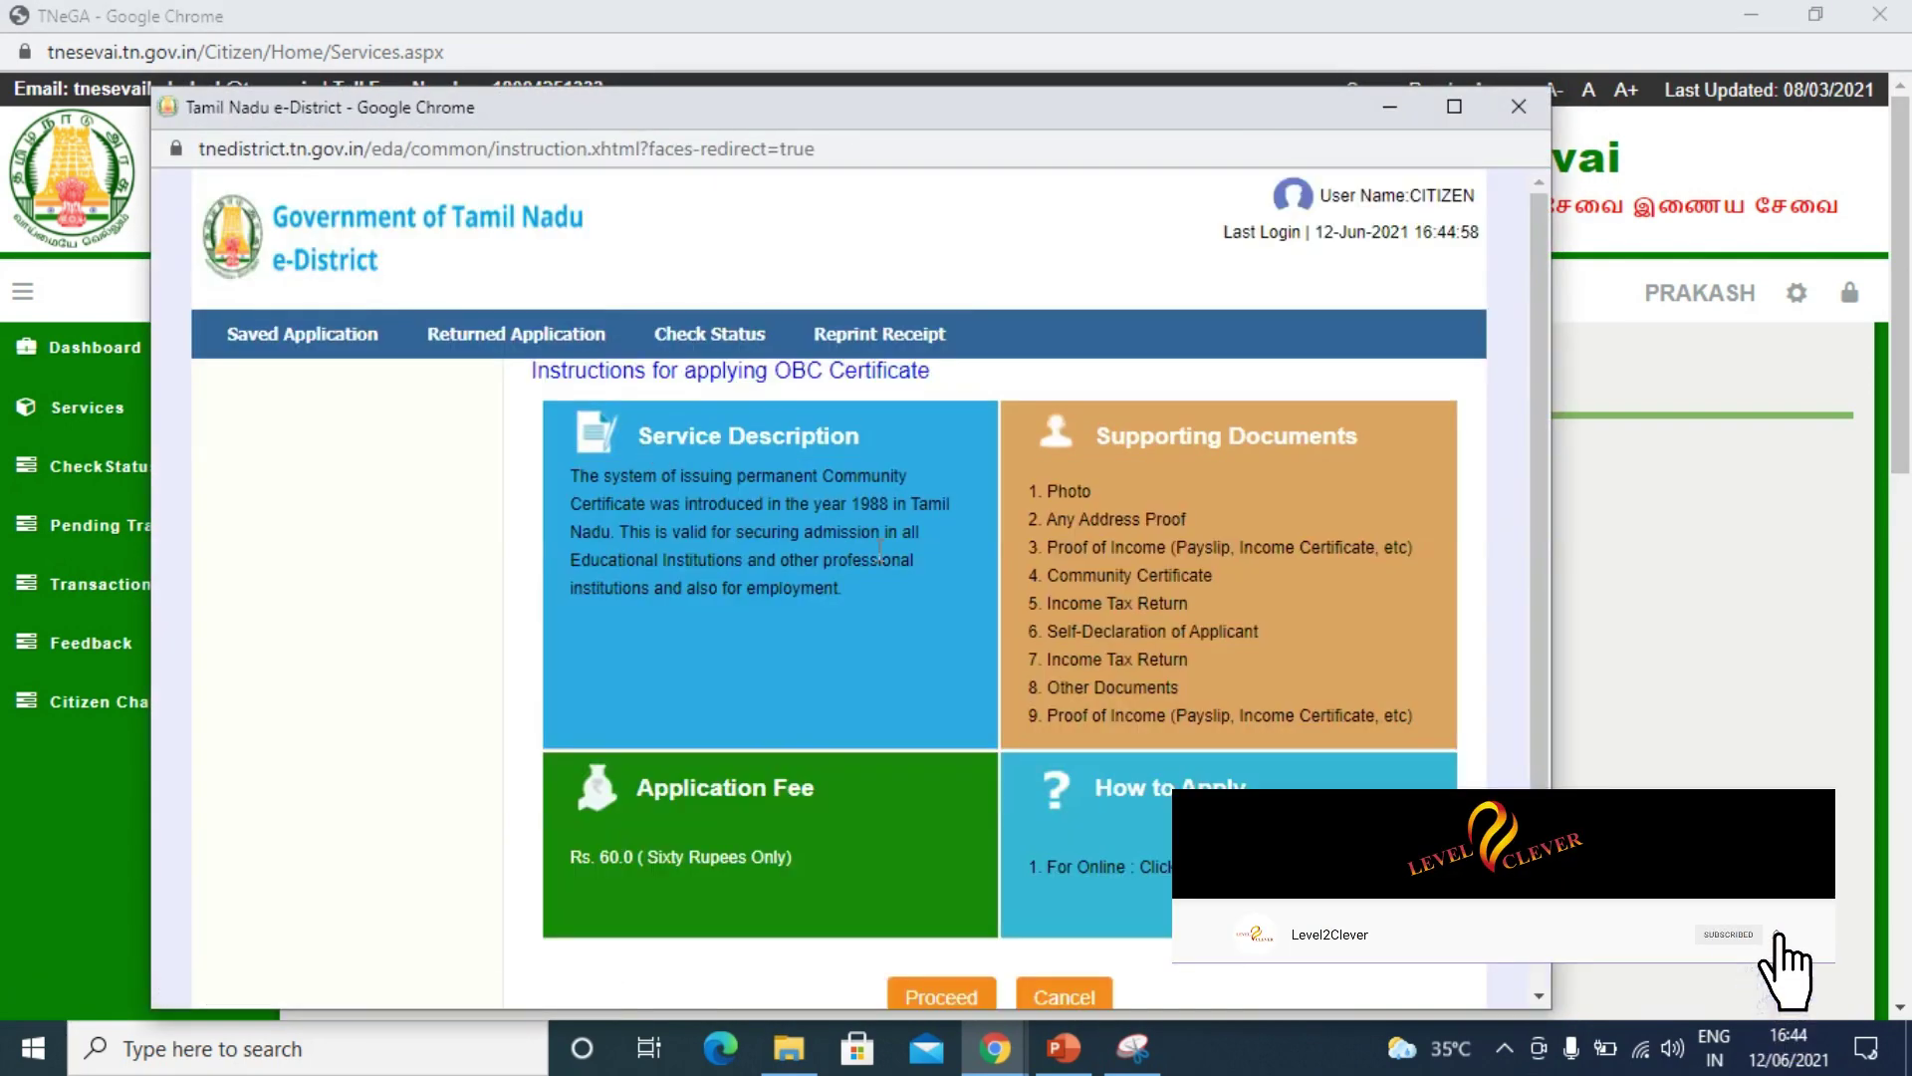
{"action": "scroll", "coordinate": [1070, 905], "scroll_direction": "down", "scroll_amount": 1}
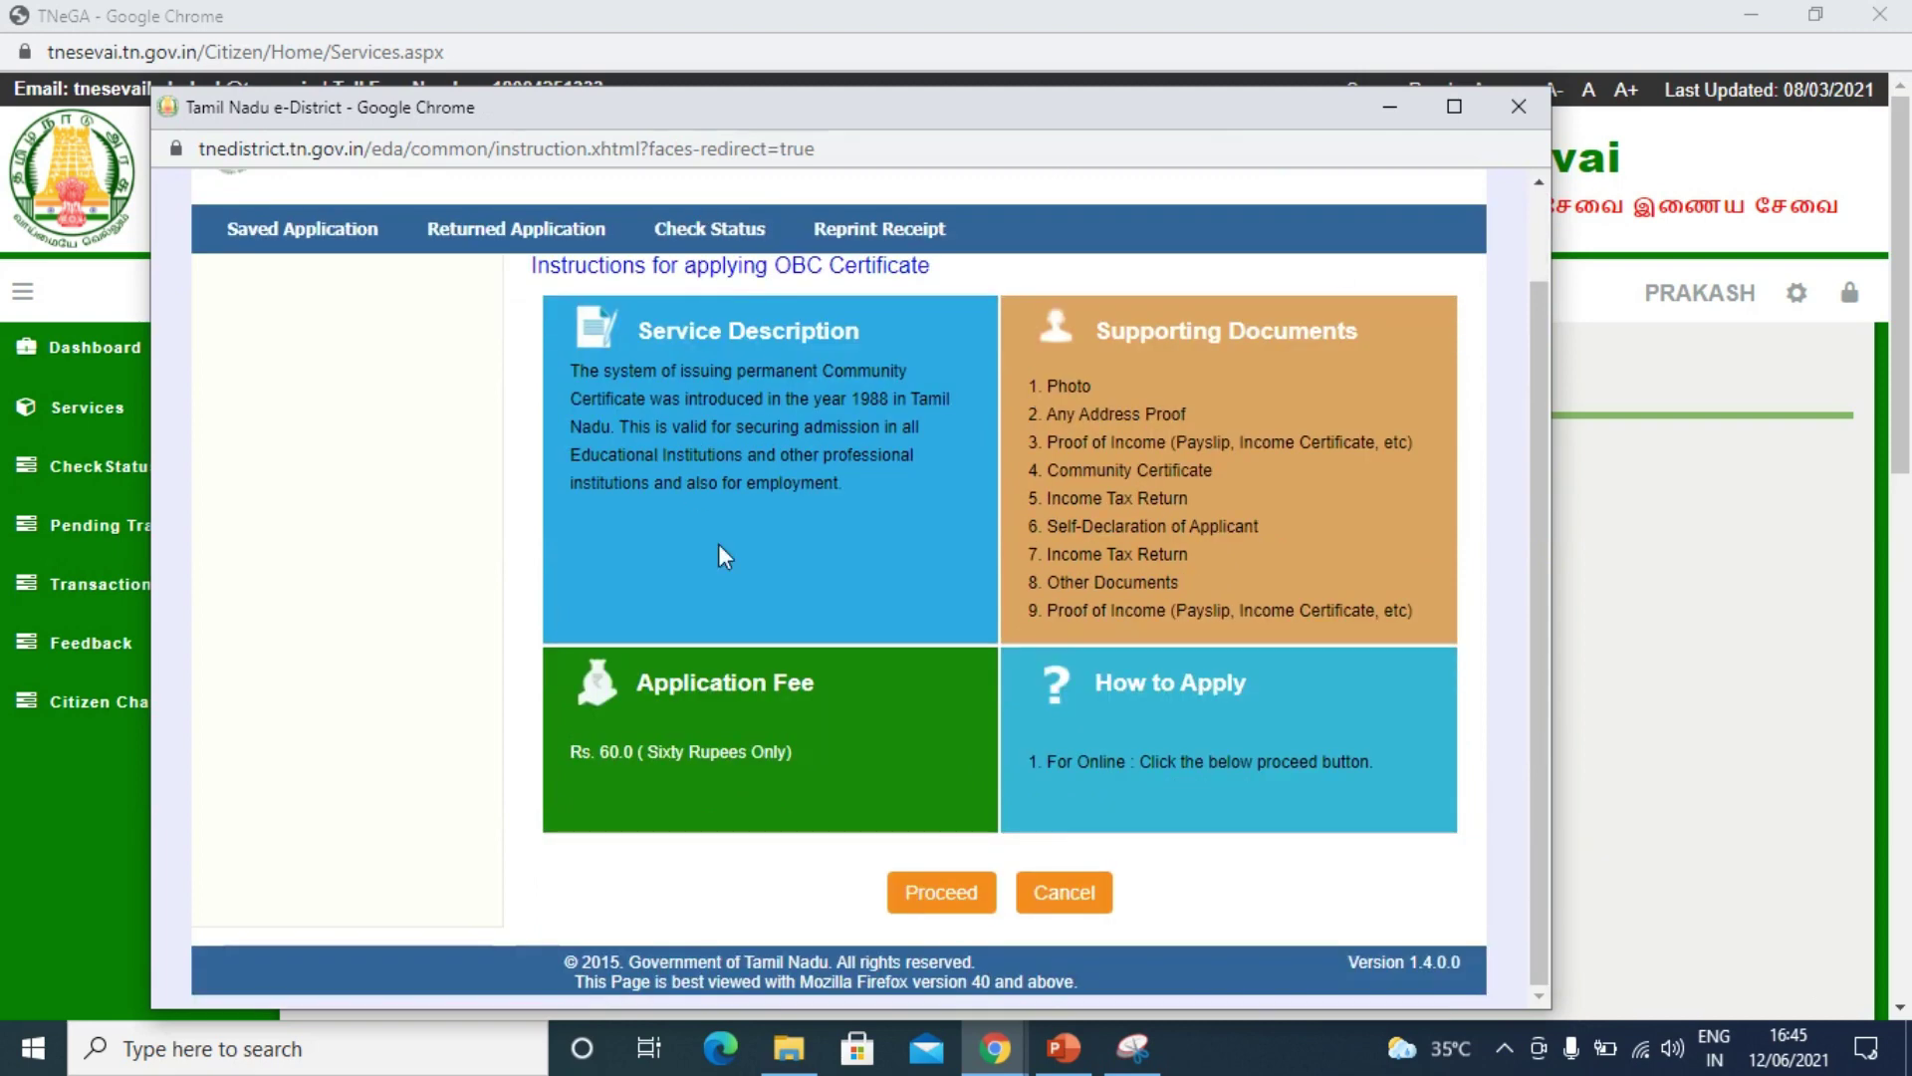
{"action": "scroll", "coordinate": [765, 389], "scroll_direction": "up", "scroll_amount": 1}
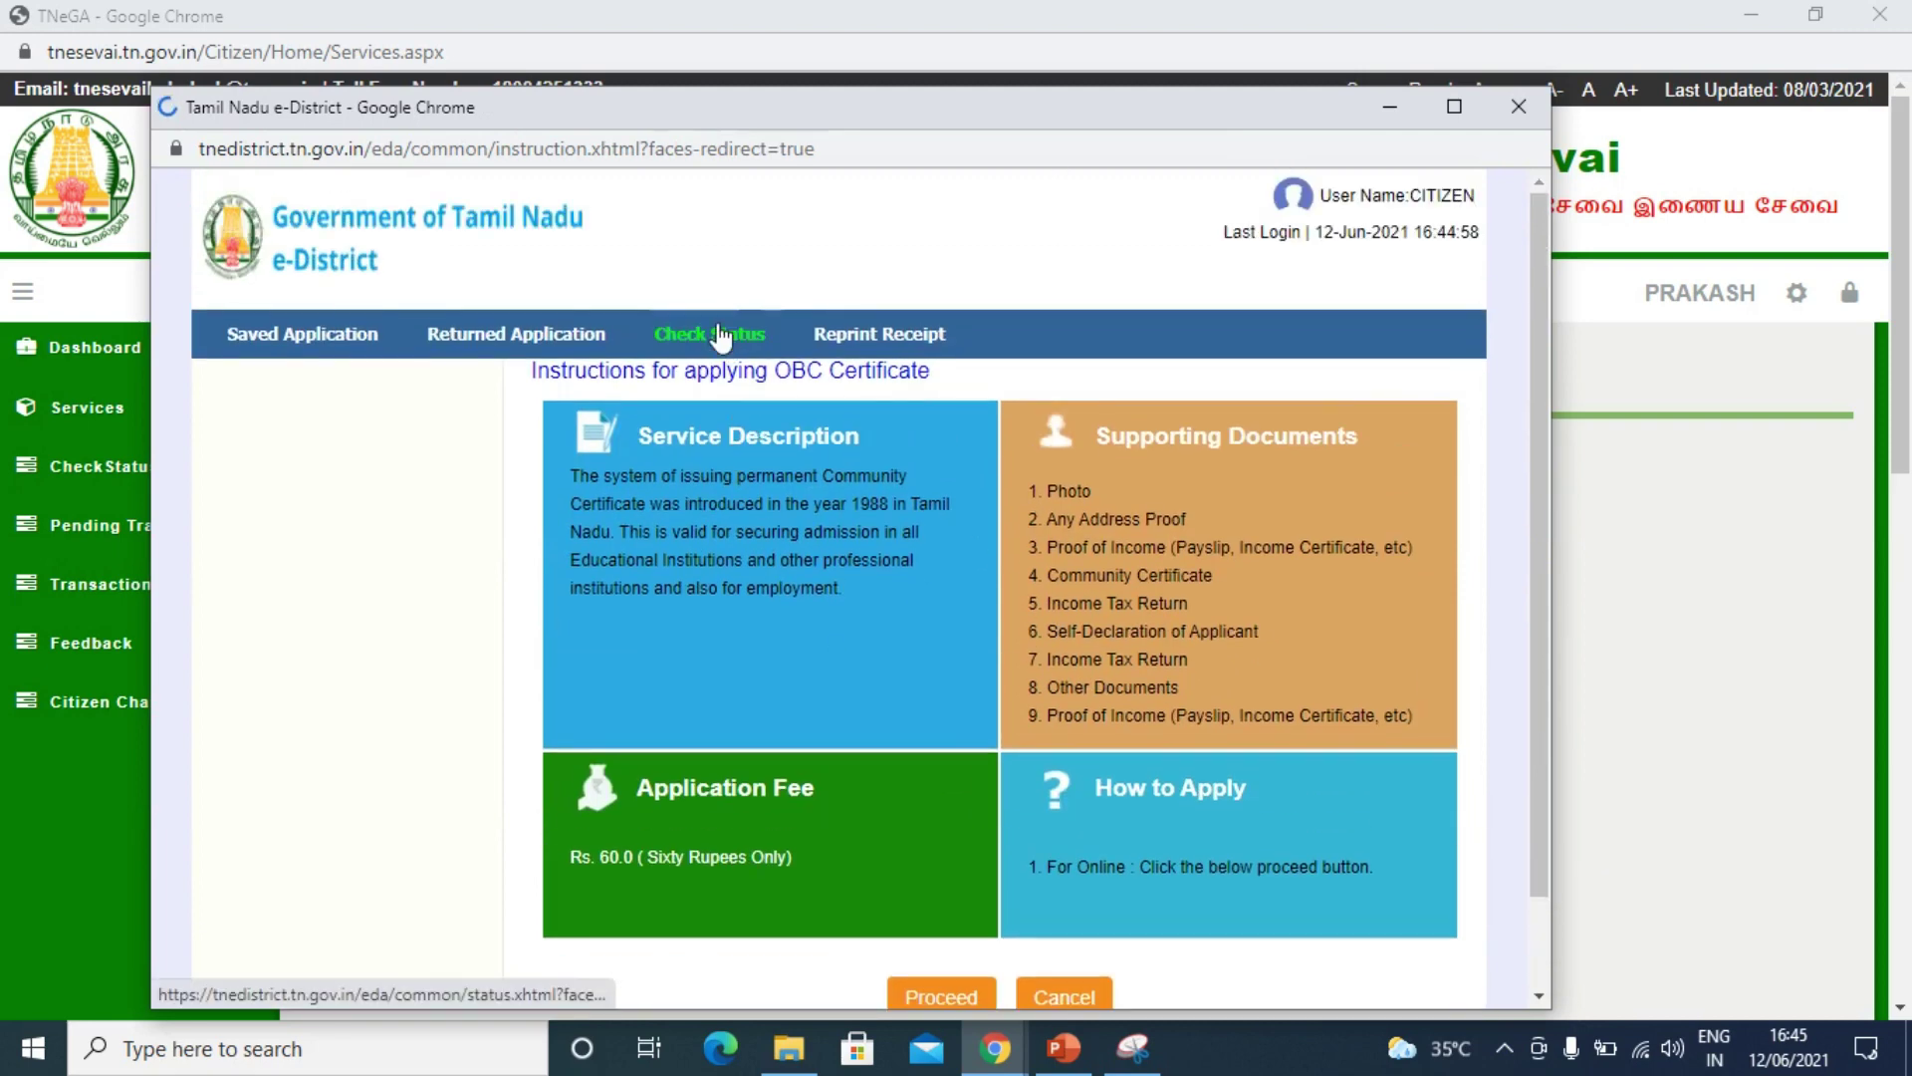
Open Check Status and open the start and end date pickers for the search.
{"action": "left_click", "coordinate": [713, 338]}
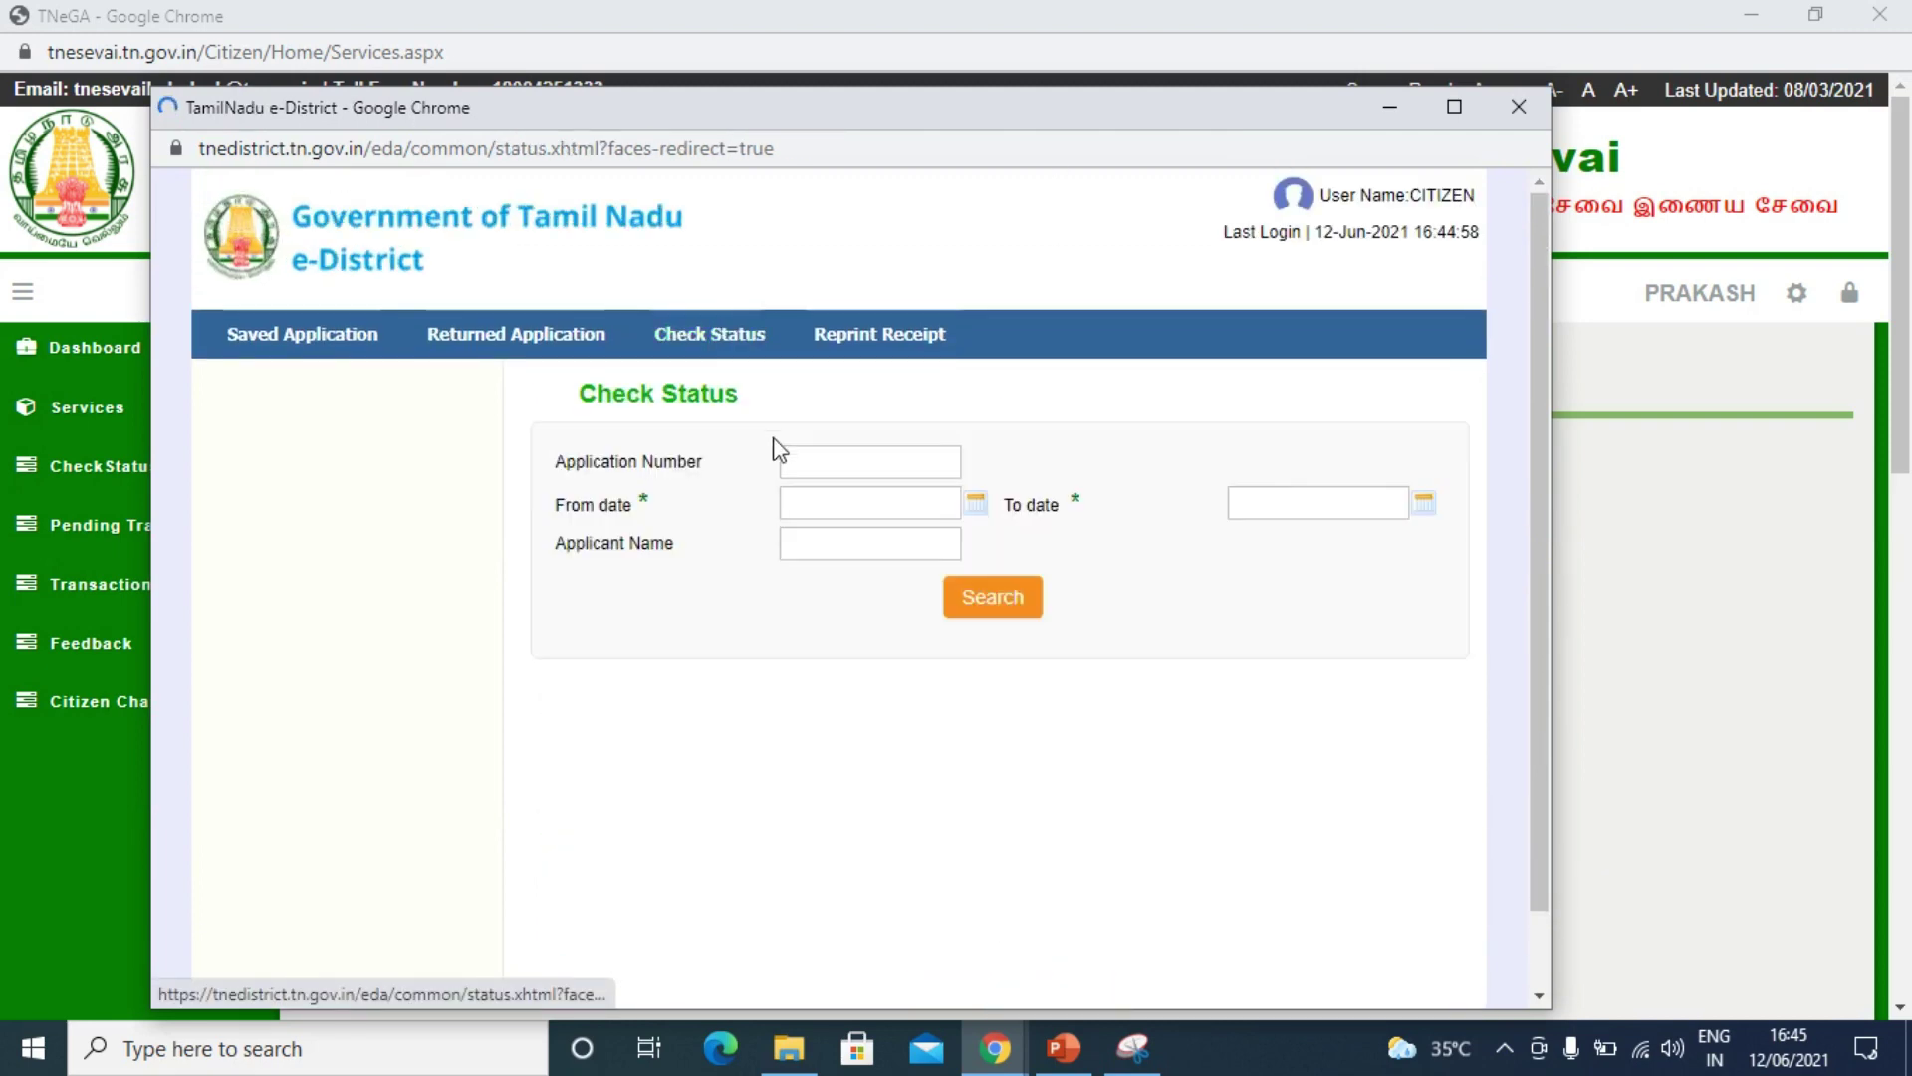
{"action": "left_click", "coordinate": [833, 501]}
{"action": "left_click", "coordinate": [1287, 500]}
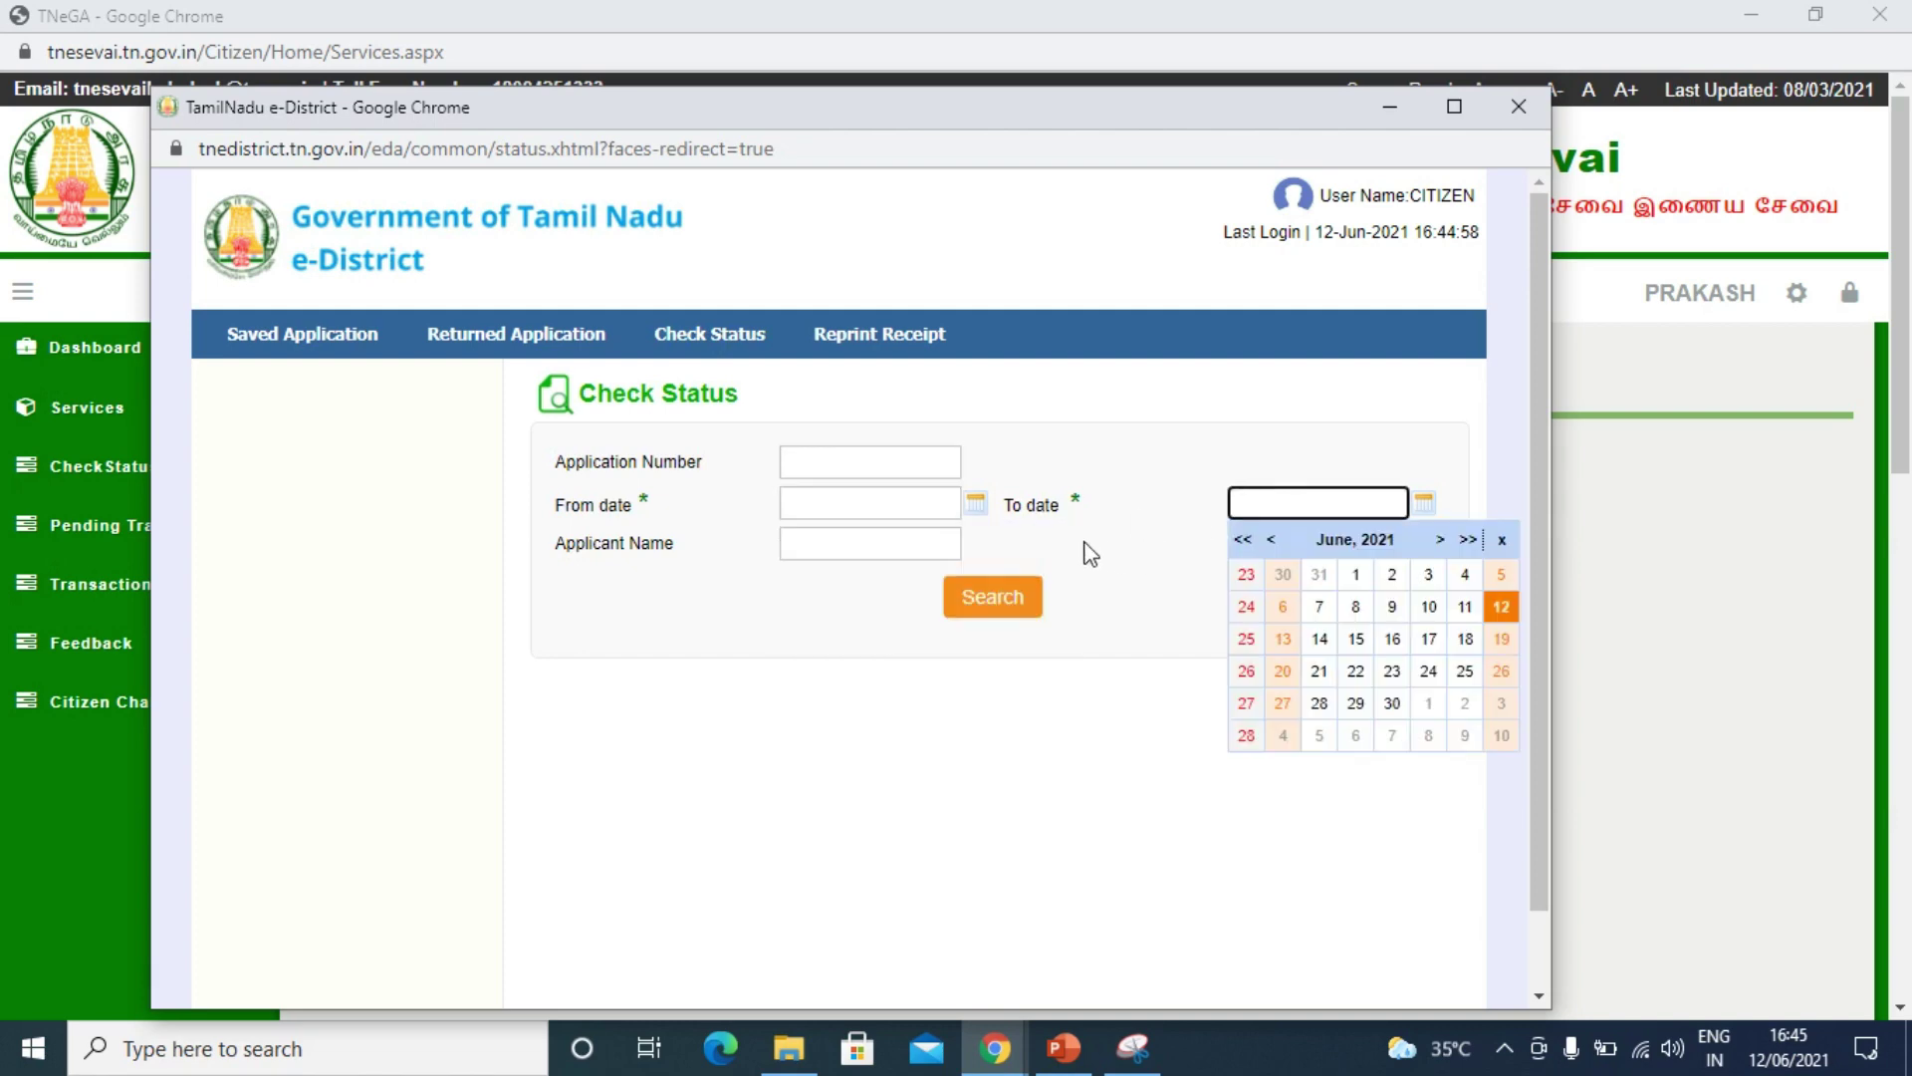
{"action": "left_click", "coordinate": [1080, 550]}
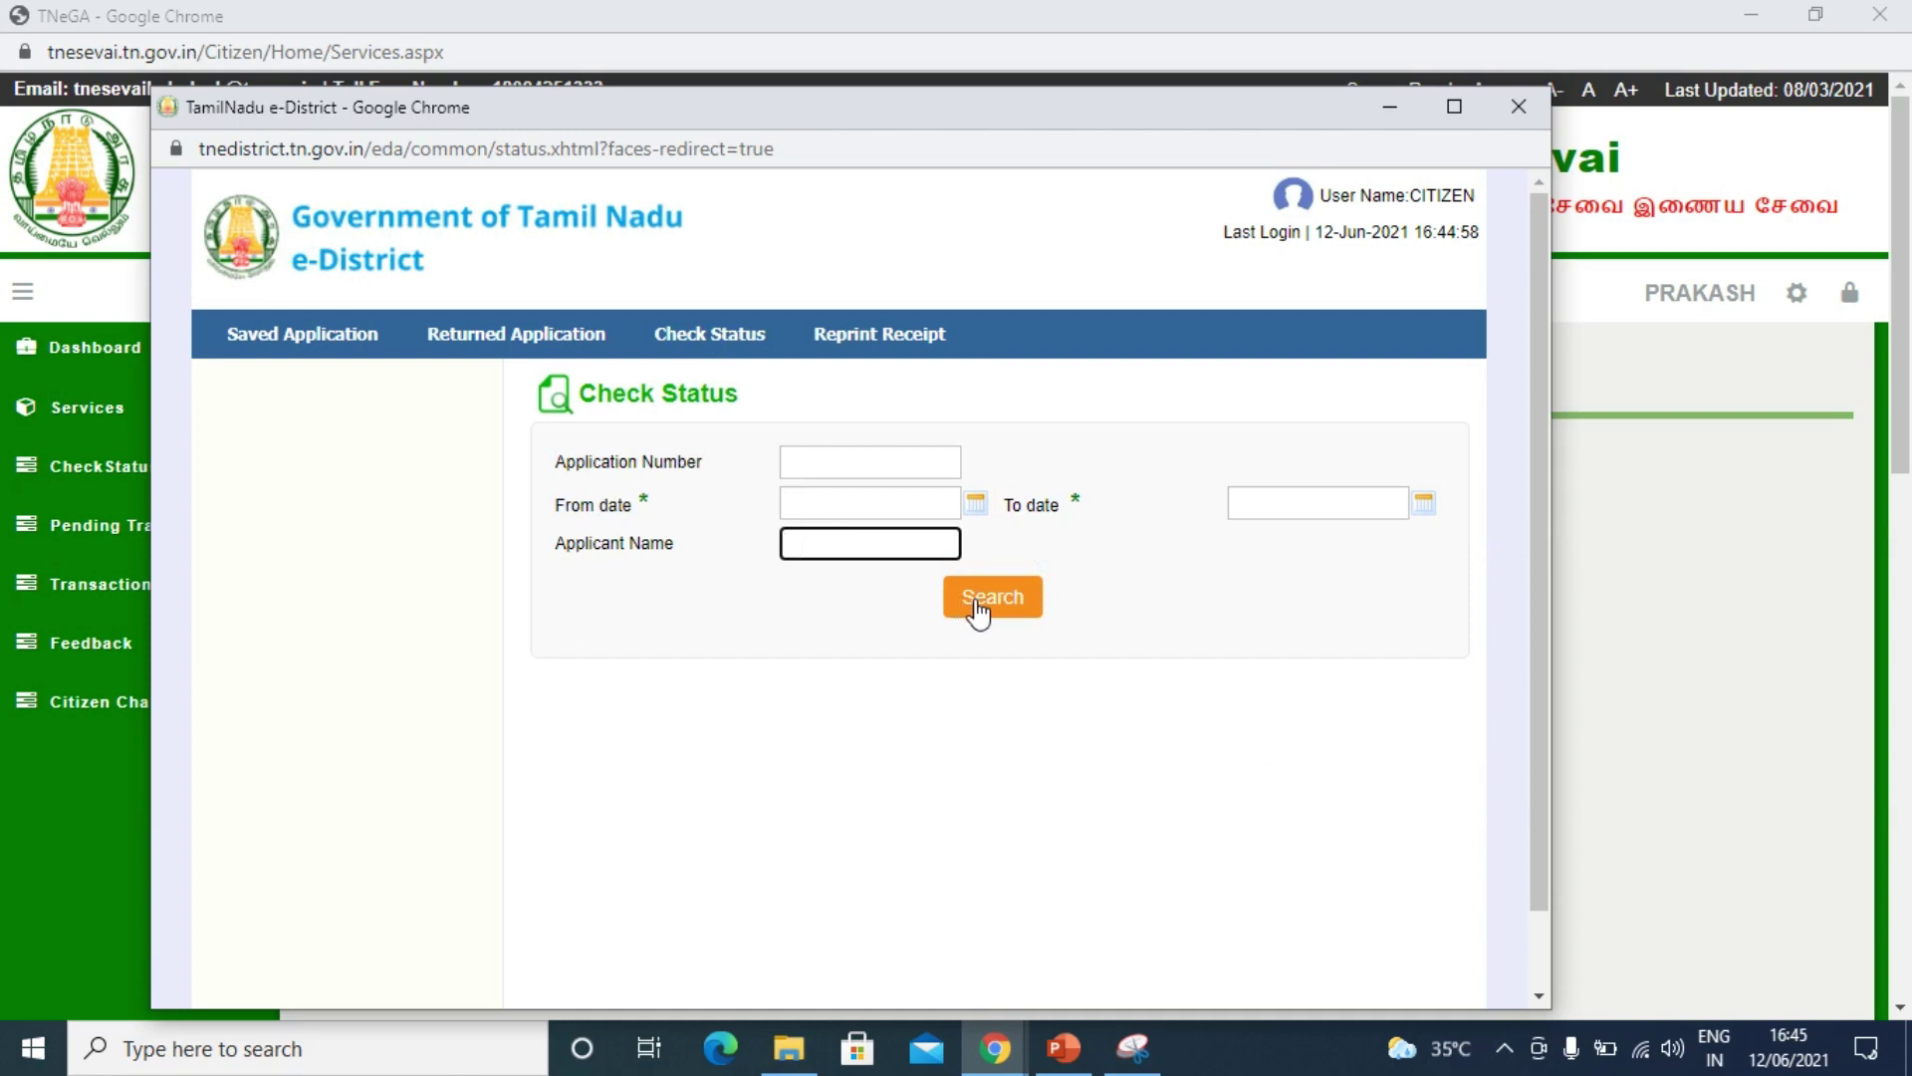